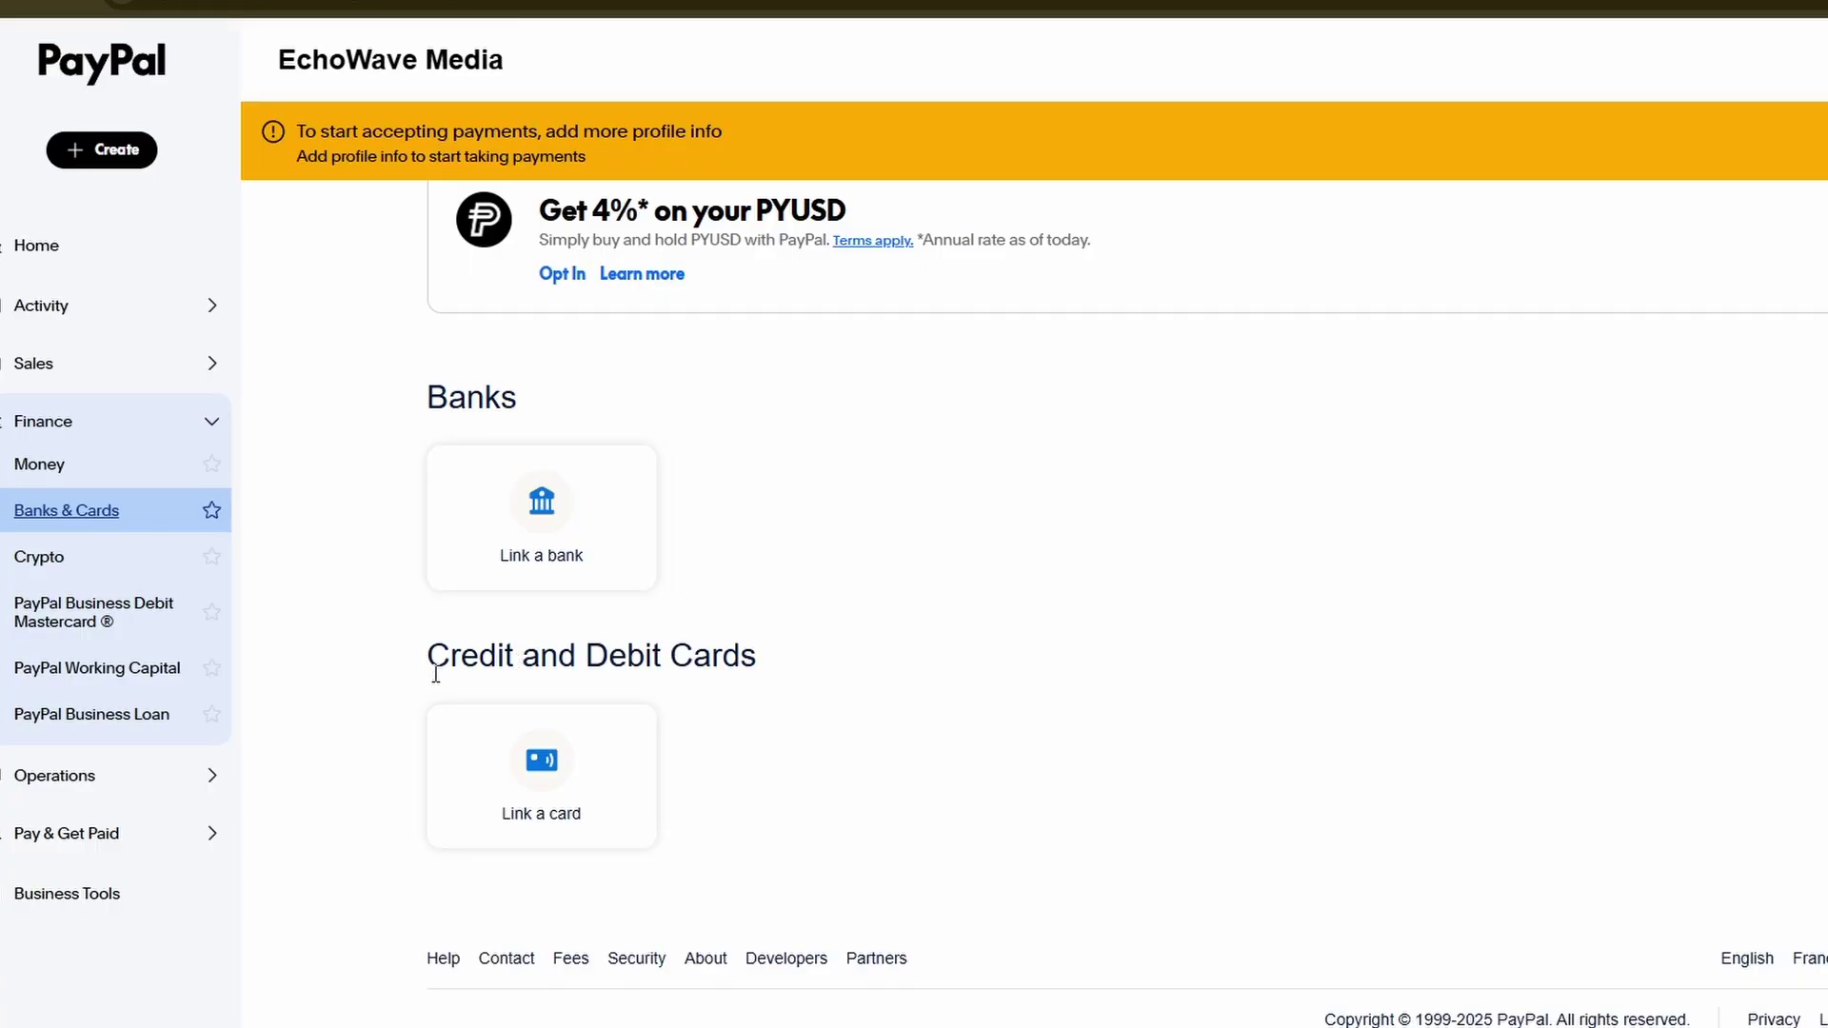
Choose the Link a card tile on PayPal's Banks & Cards page.
click(546, 781)
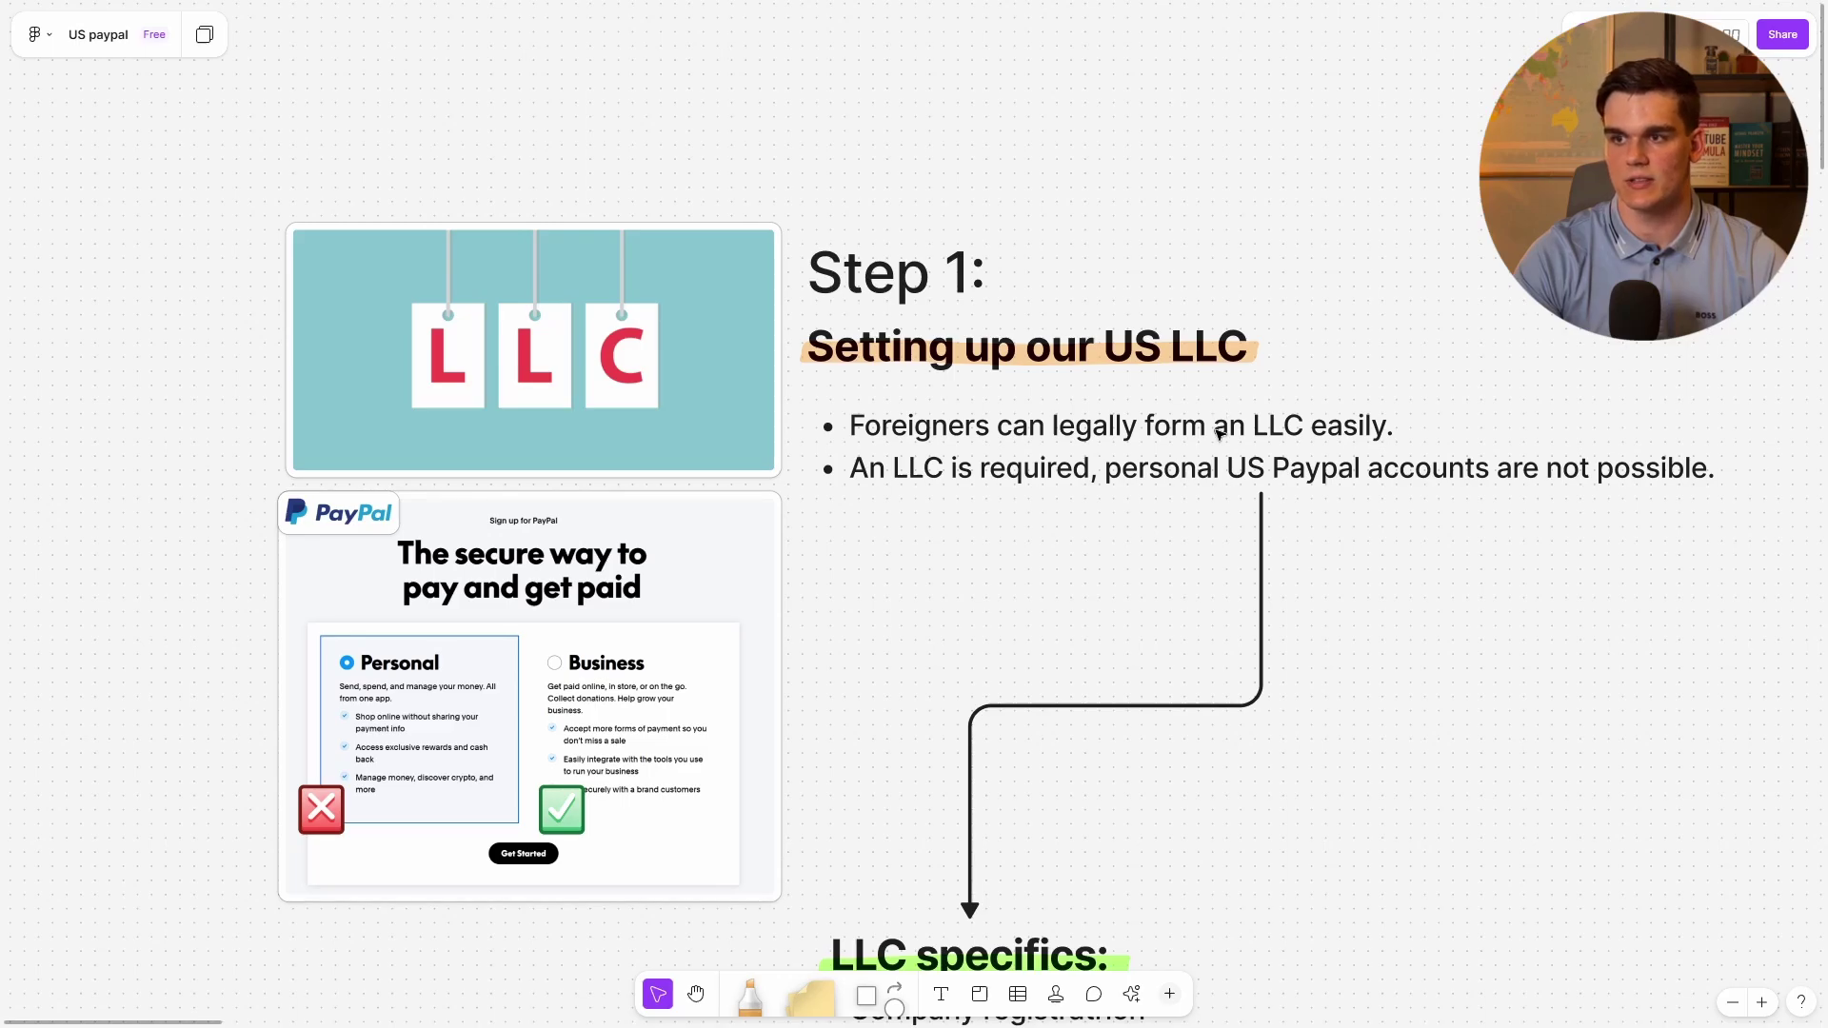
Pan the US paypal board with the Hand tool down to the LLC specifics list.
key(h)
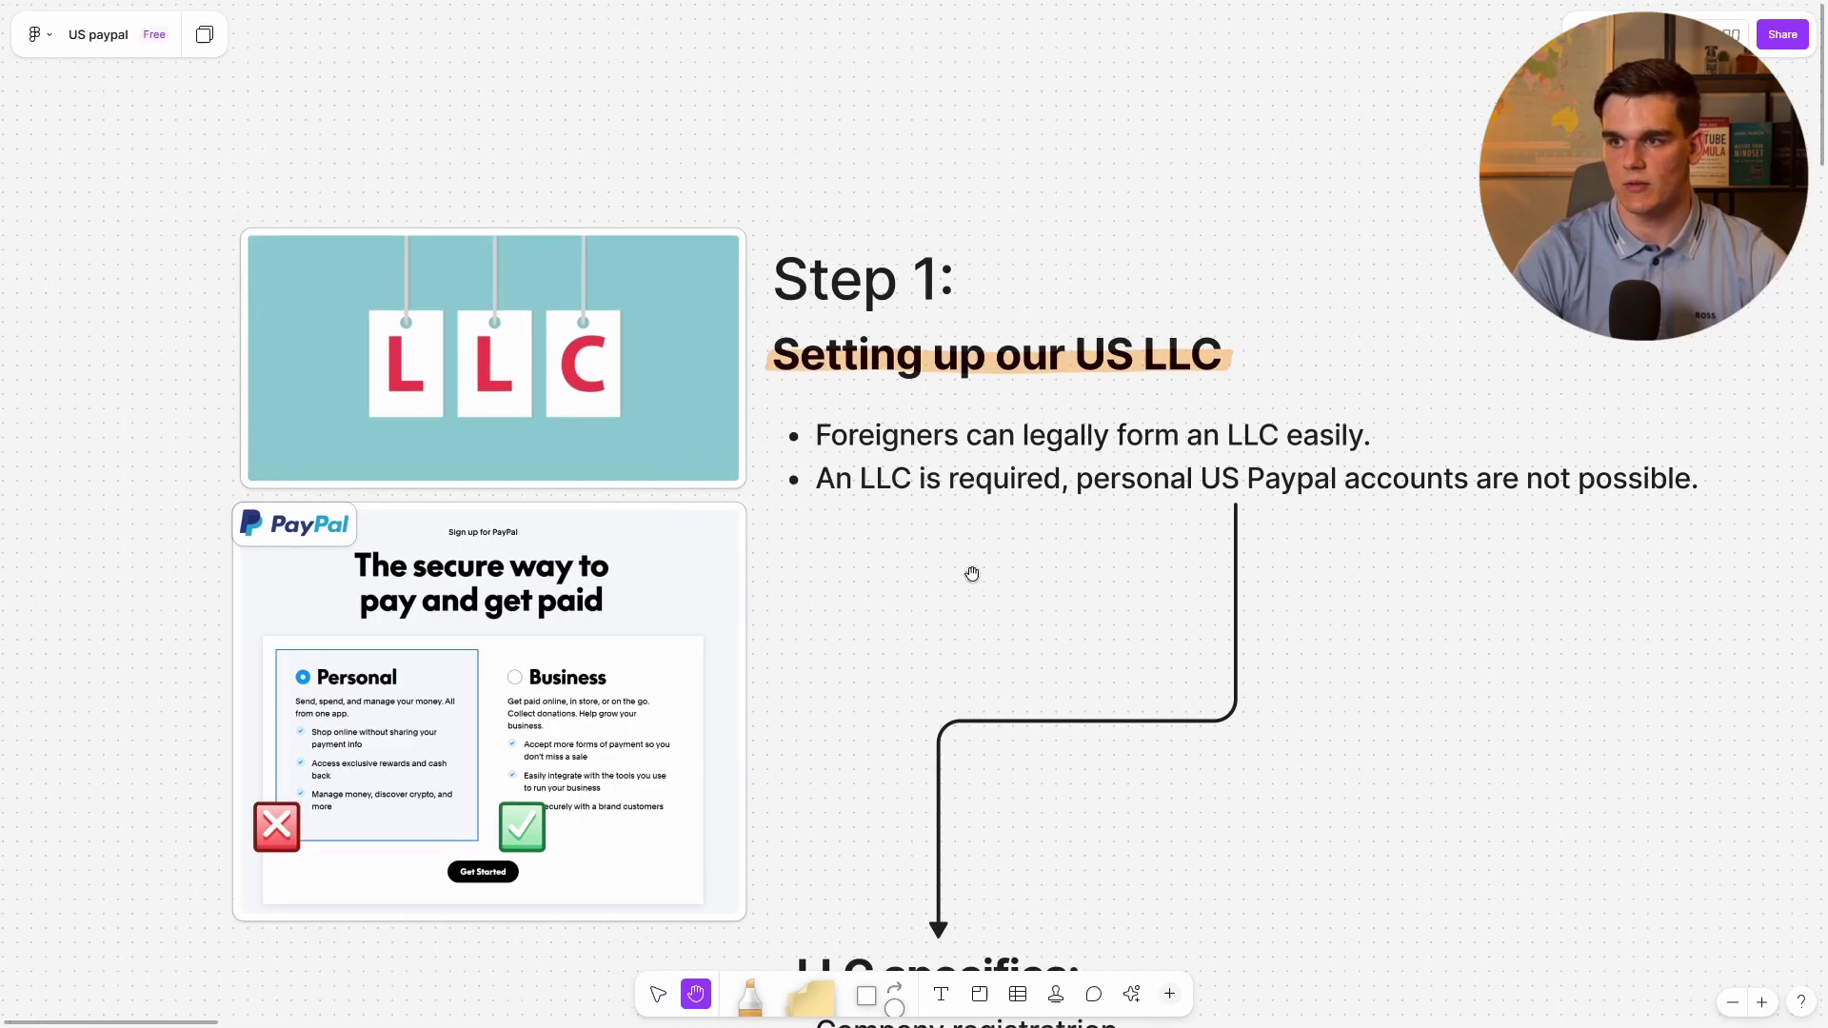
scroll(866, 715, down, 10)
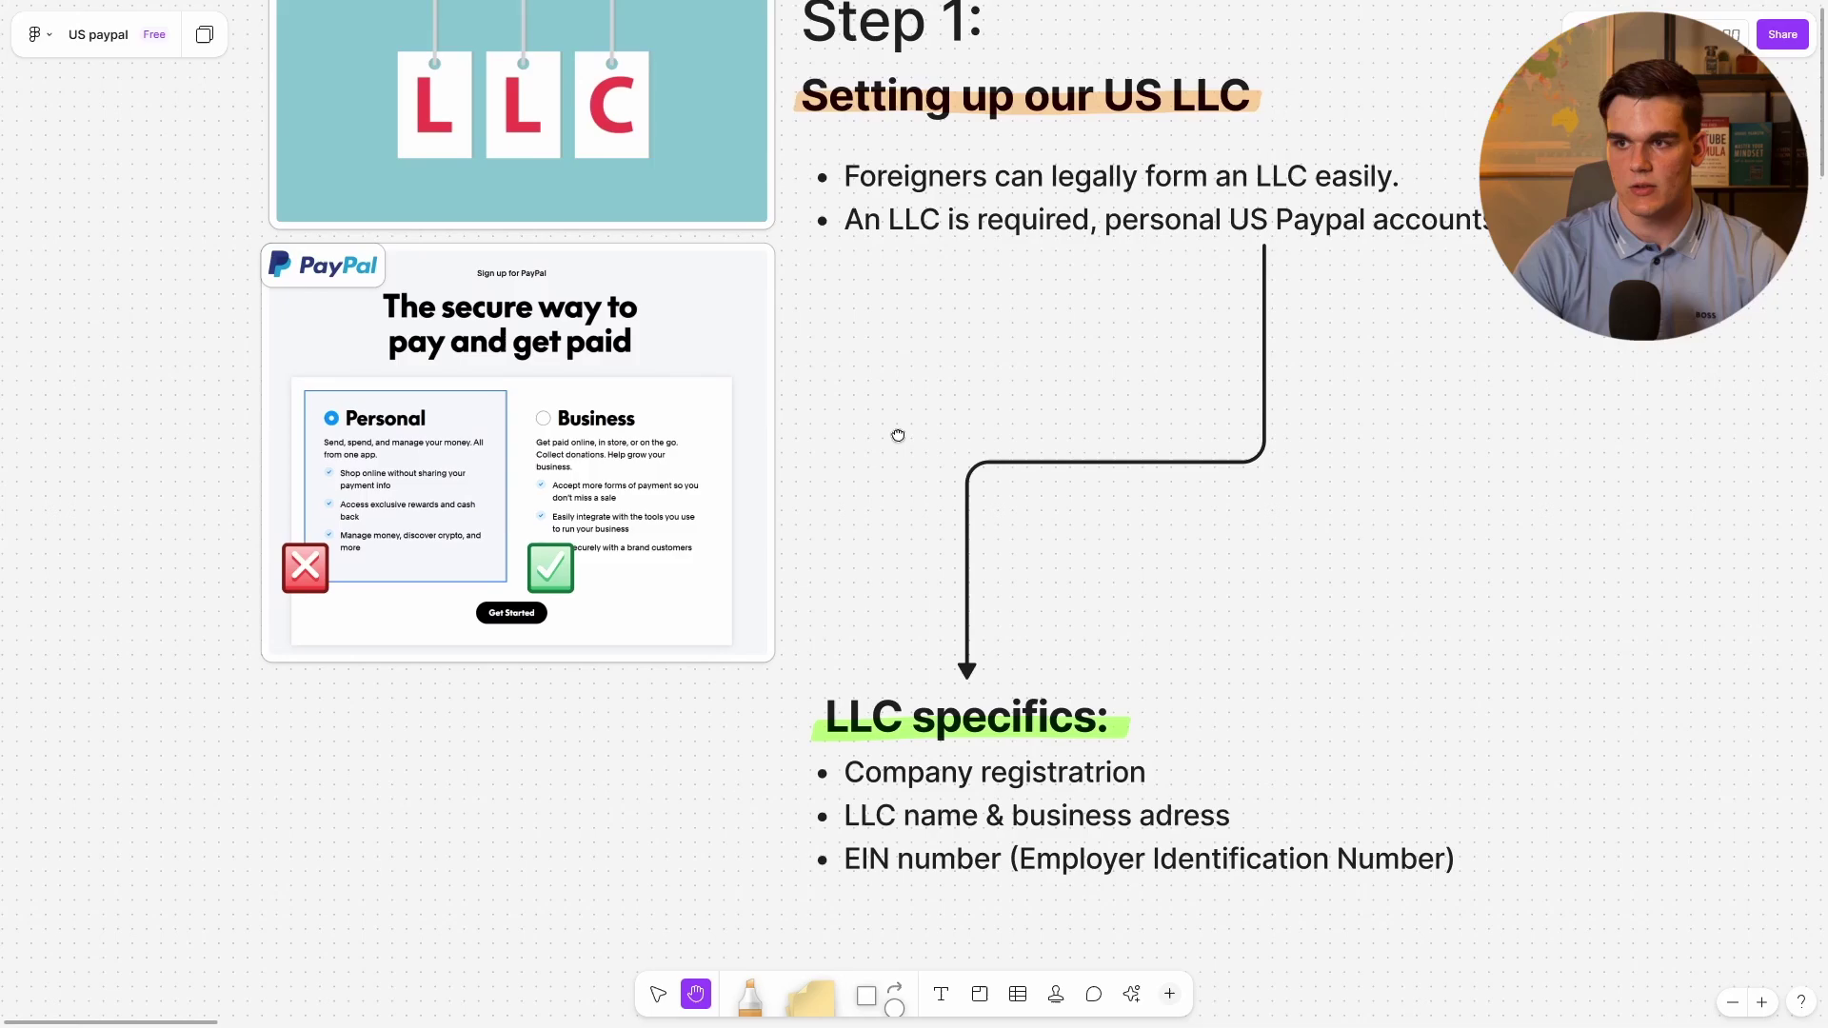
scroll(784, 601, up, 3)
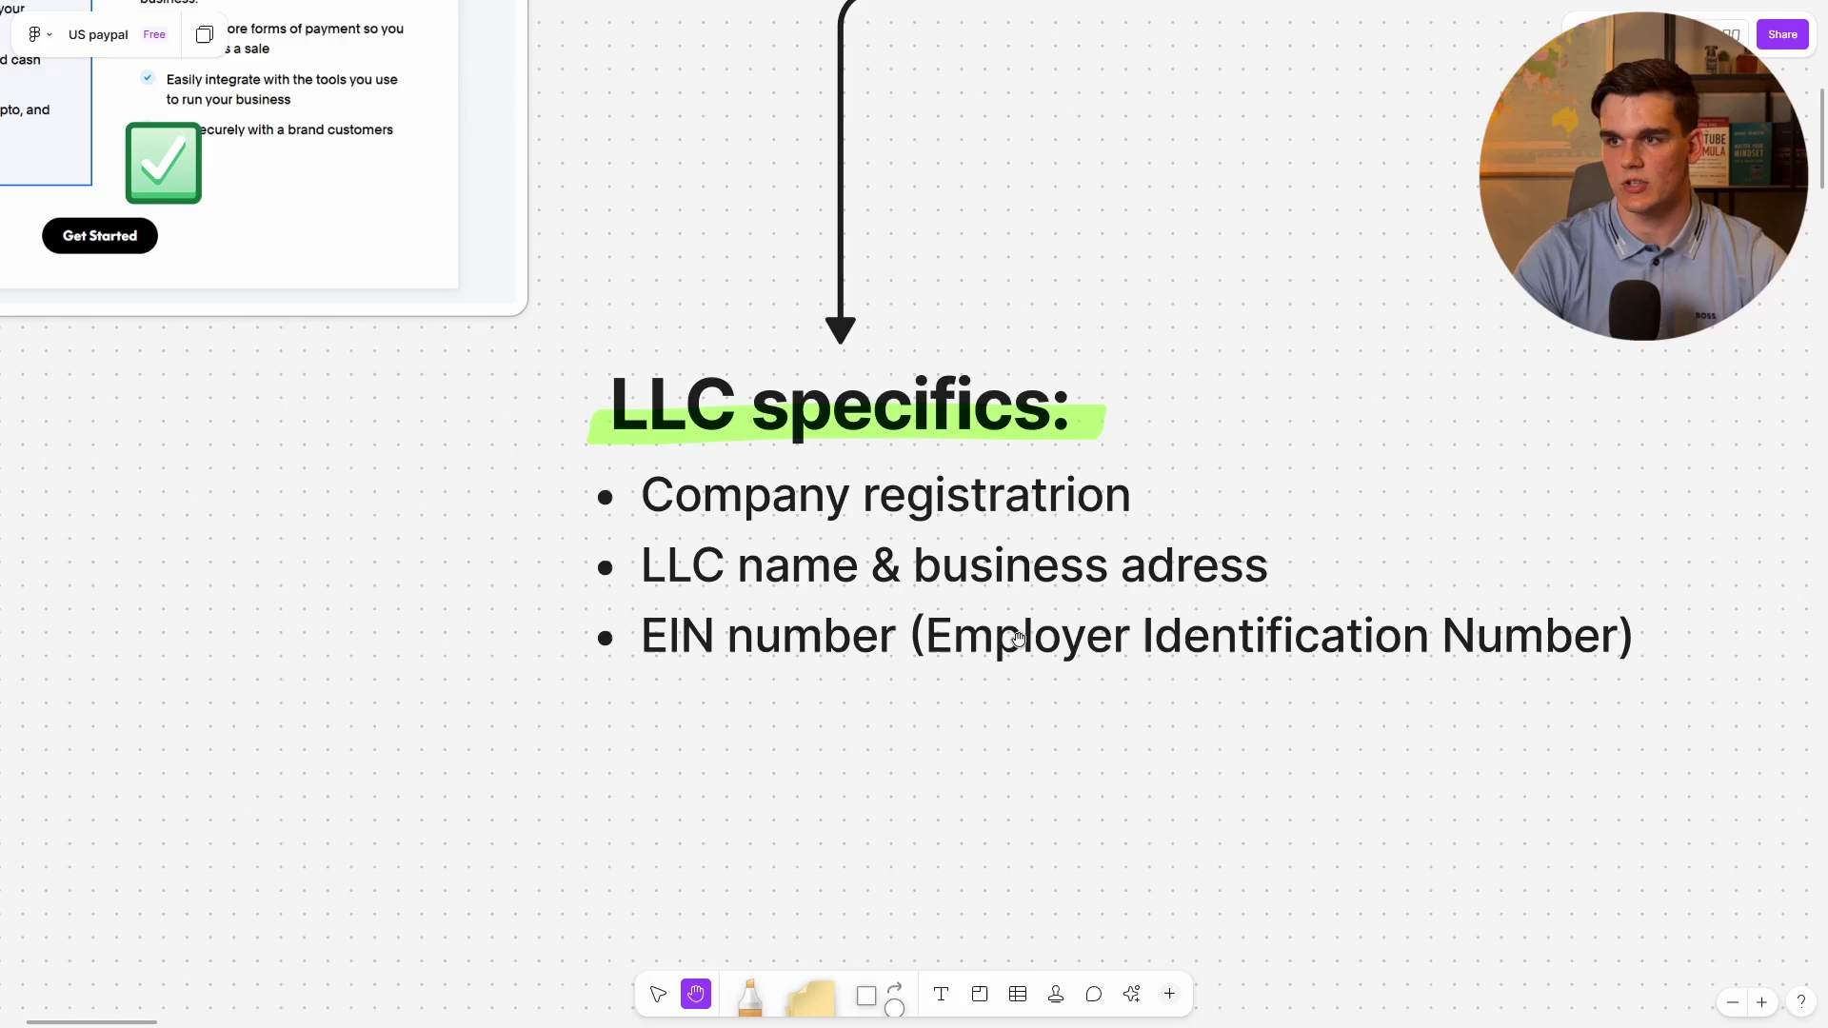
scroll(1018, 630, down, 6)
scroll(1018, 630, left, 3)
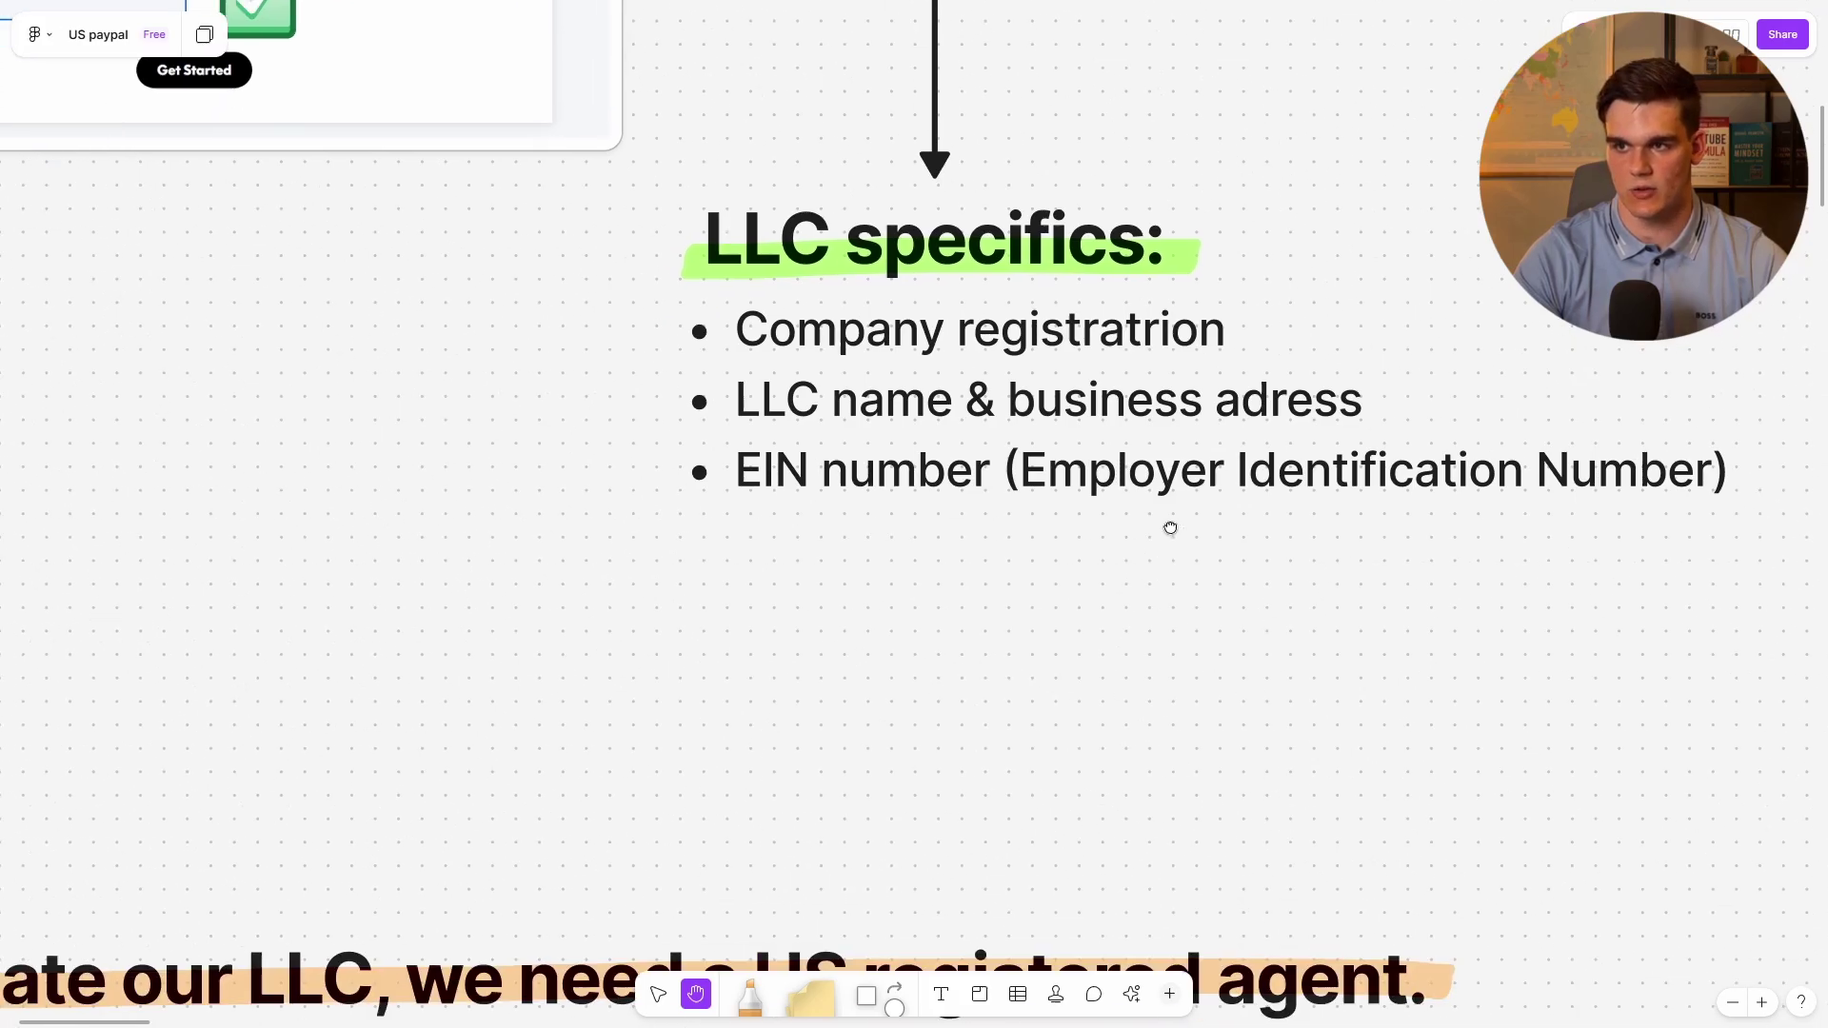
Center the board on the registered agent section recommending Northwest.
scroll(948, 530, down, 1)
scroll(948, 531, right, 1)
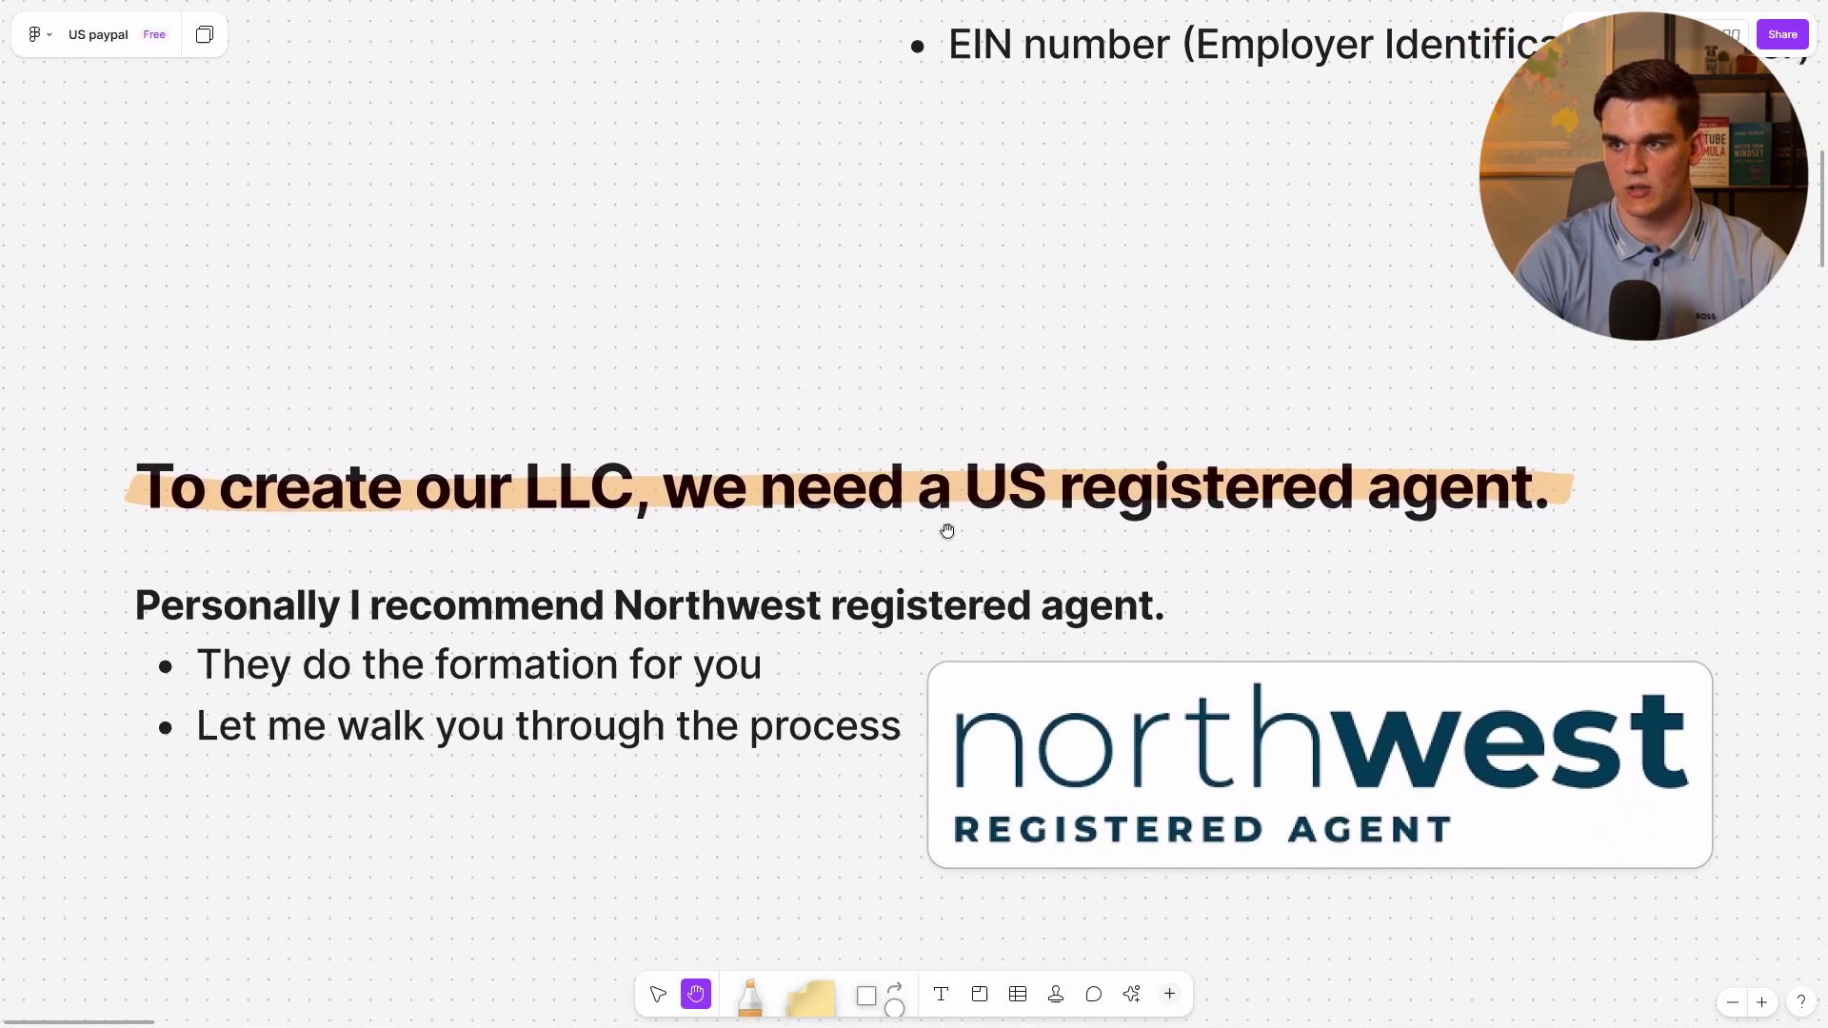
scroll(983, 584, down, 2)
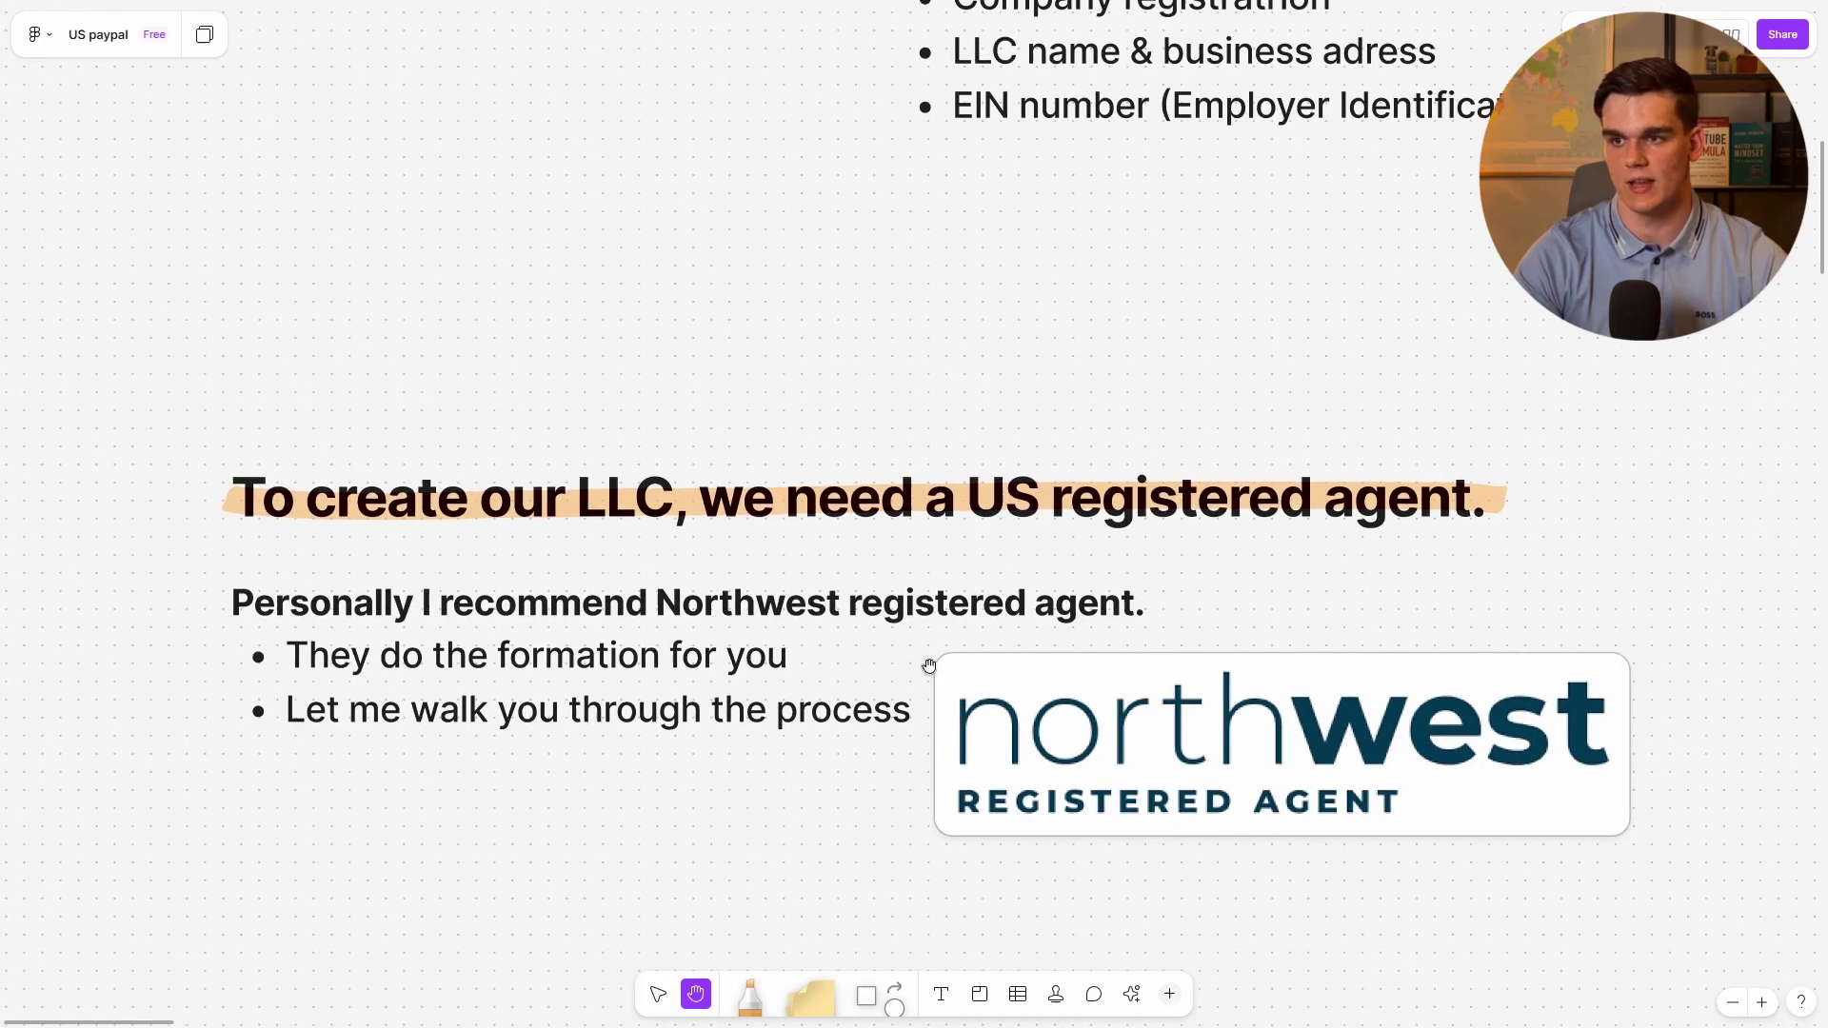
drag(929, 665, 913, 619)
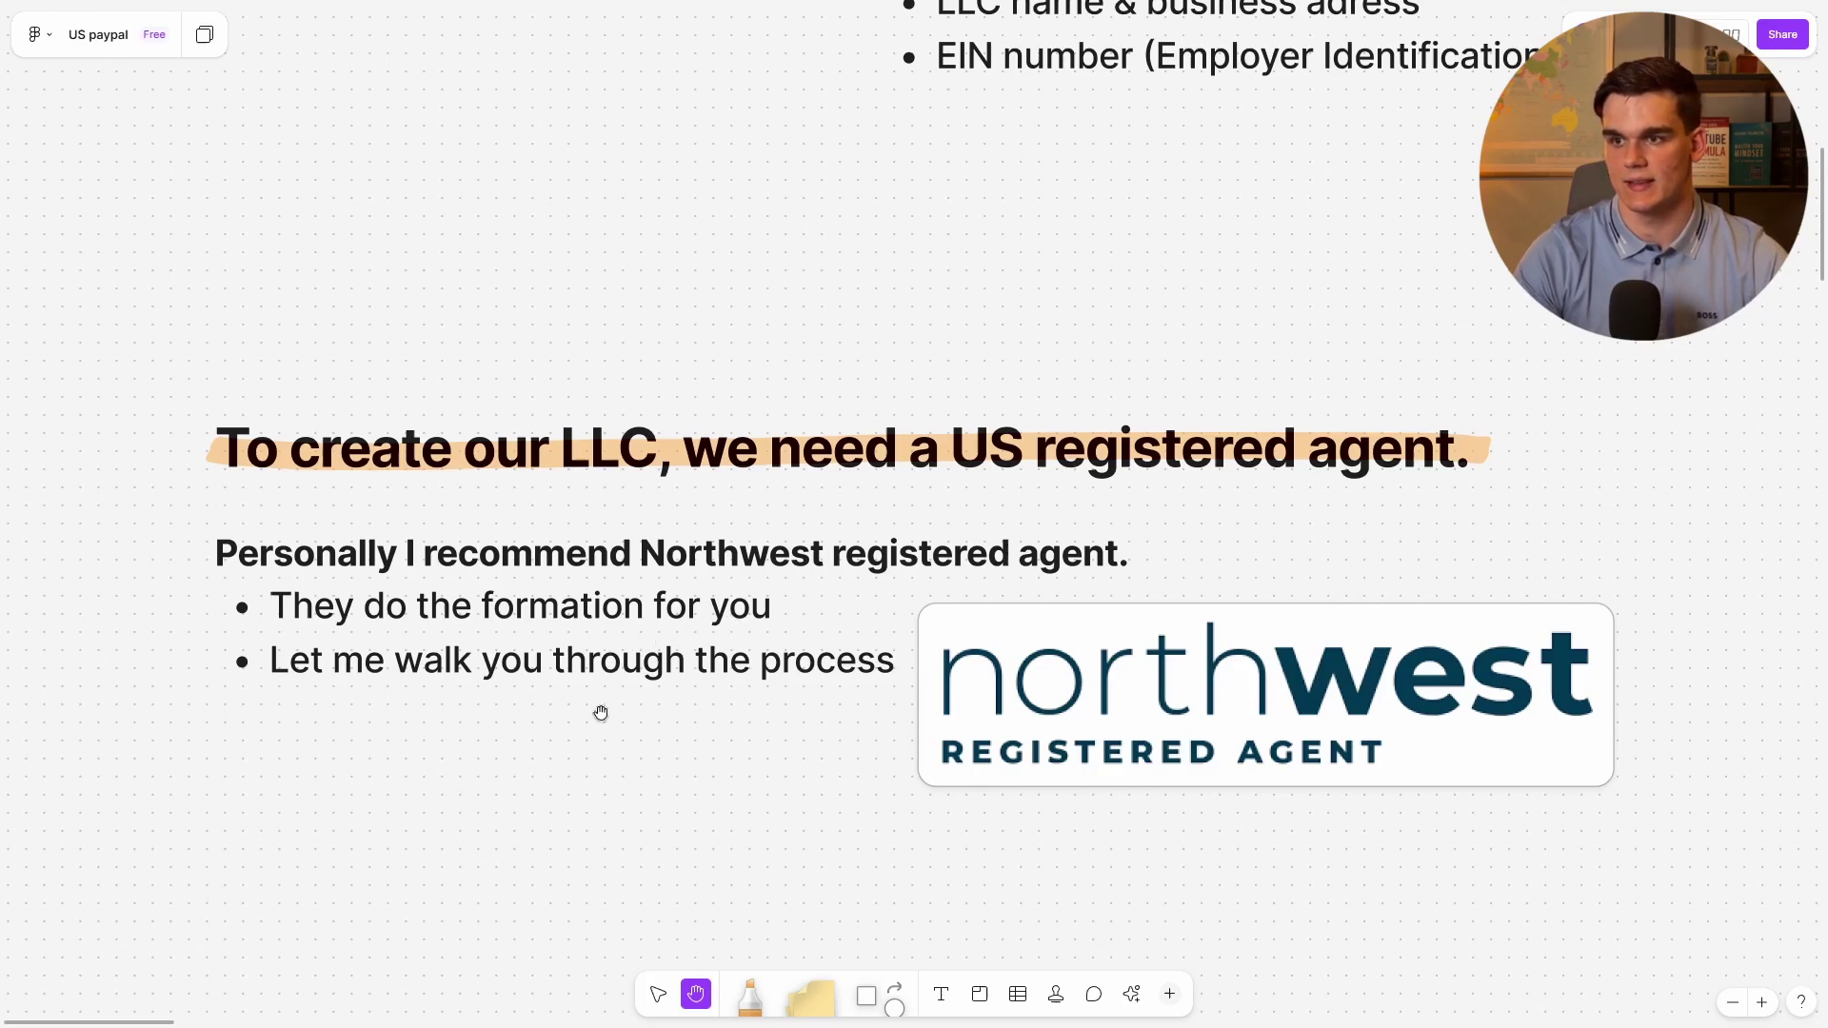
drag(599, 714, 608, 658)
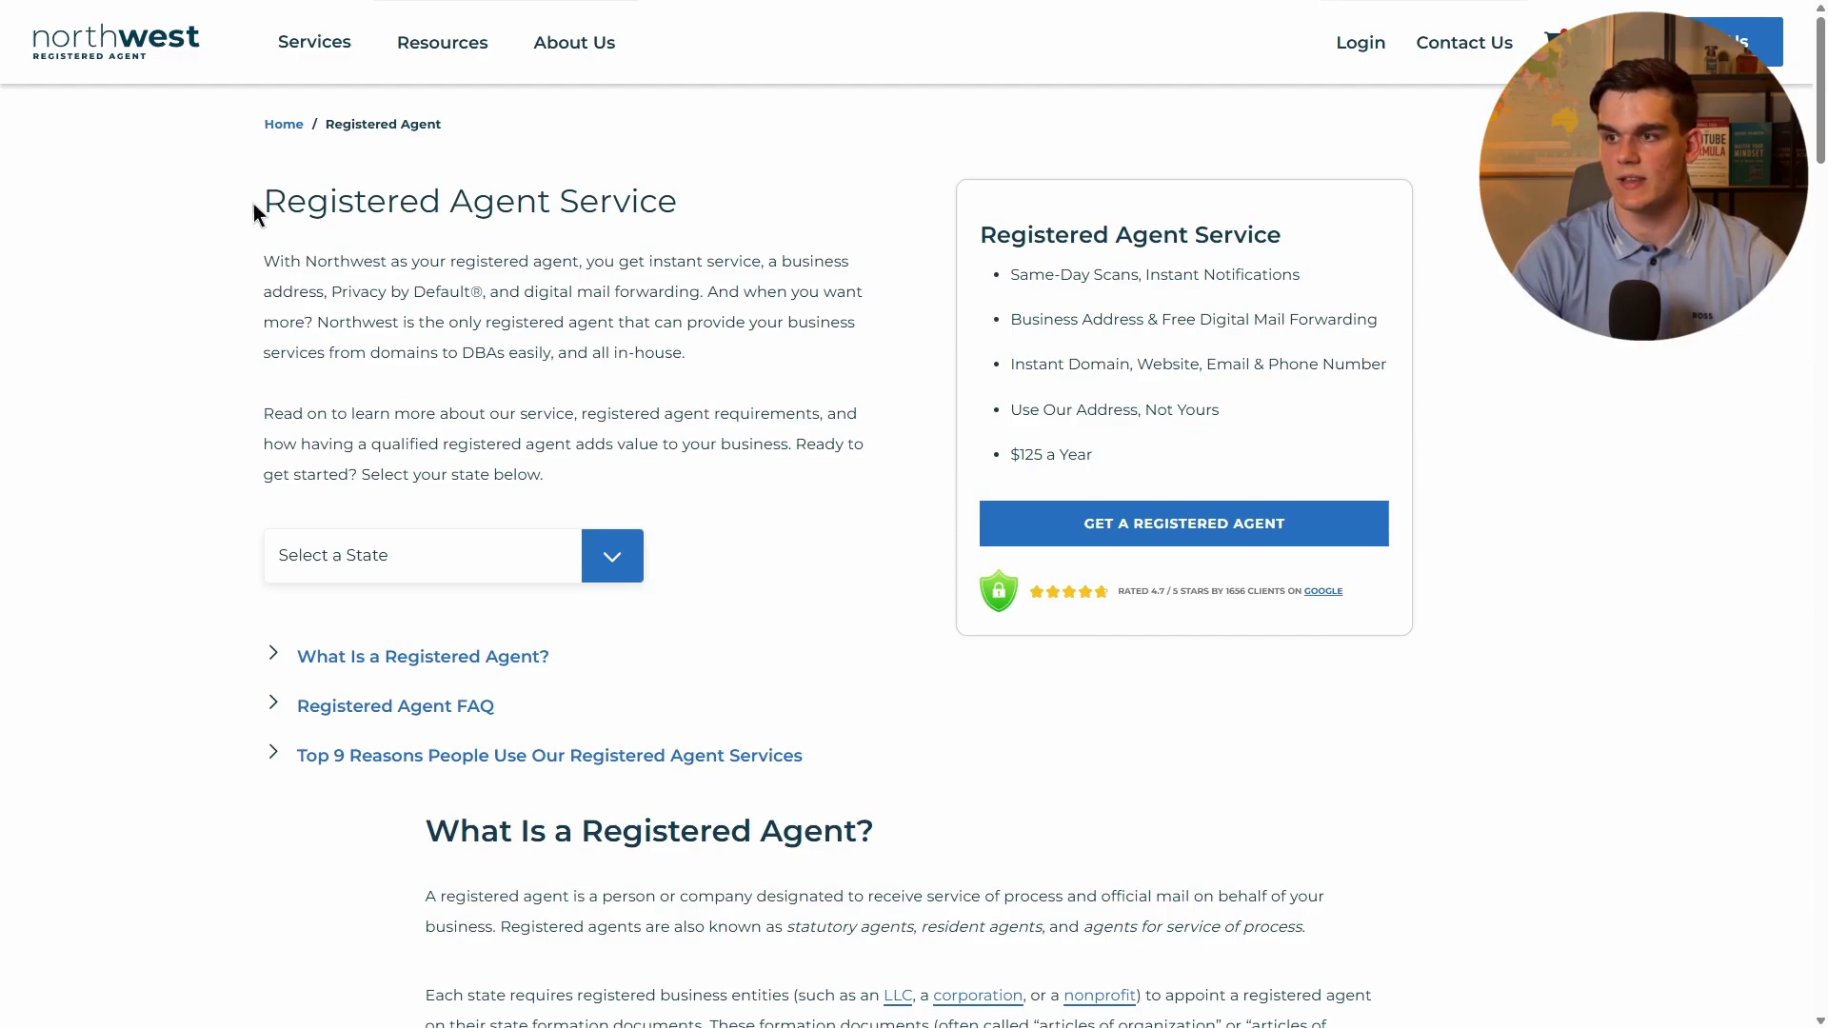
Select Delaware as the state for Northwest's Registered Agent Service.
click(605, 558)
scroll(491, 636, down, 12)
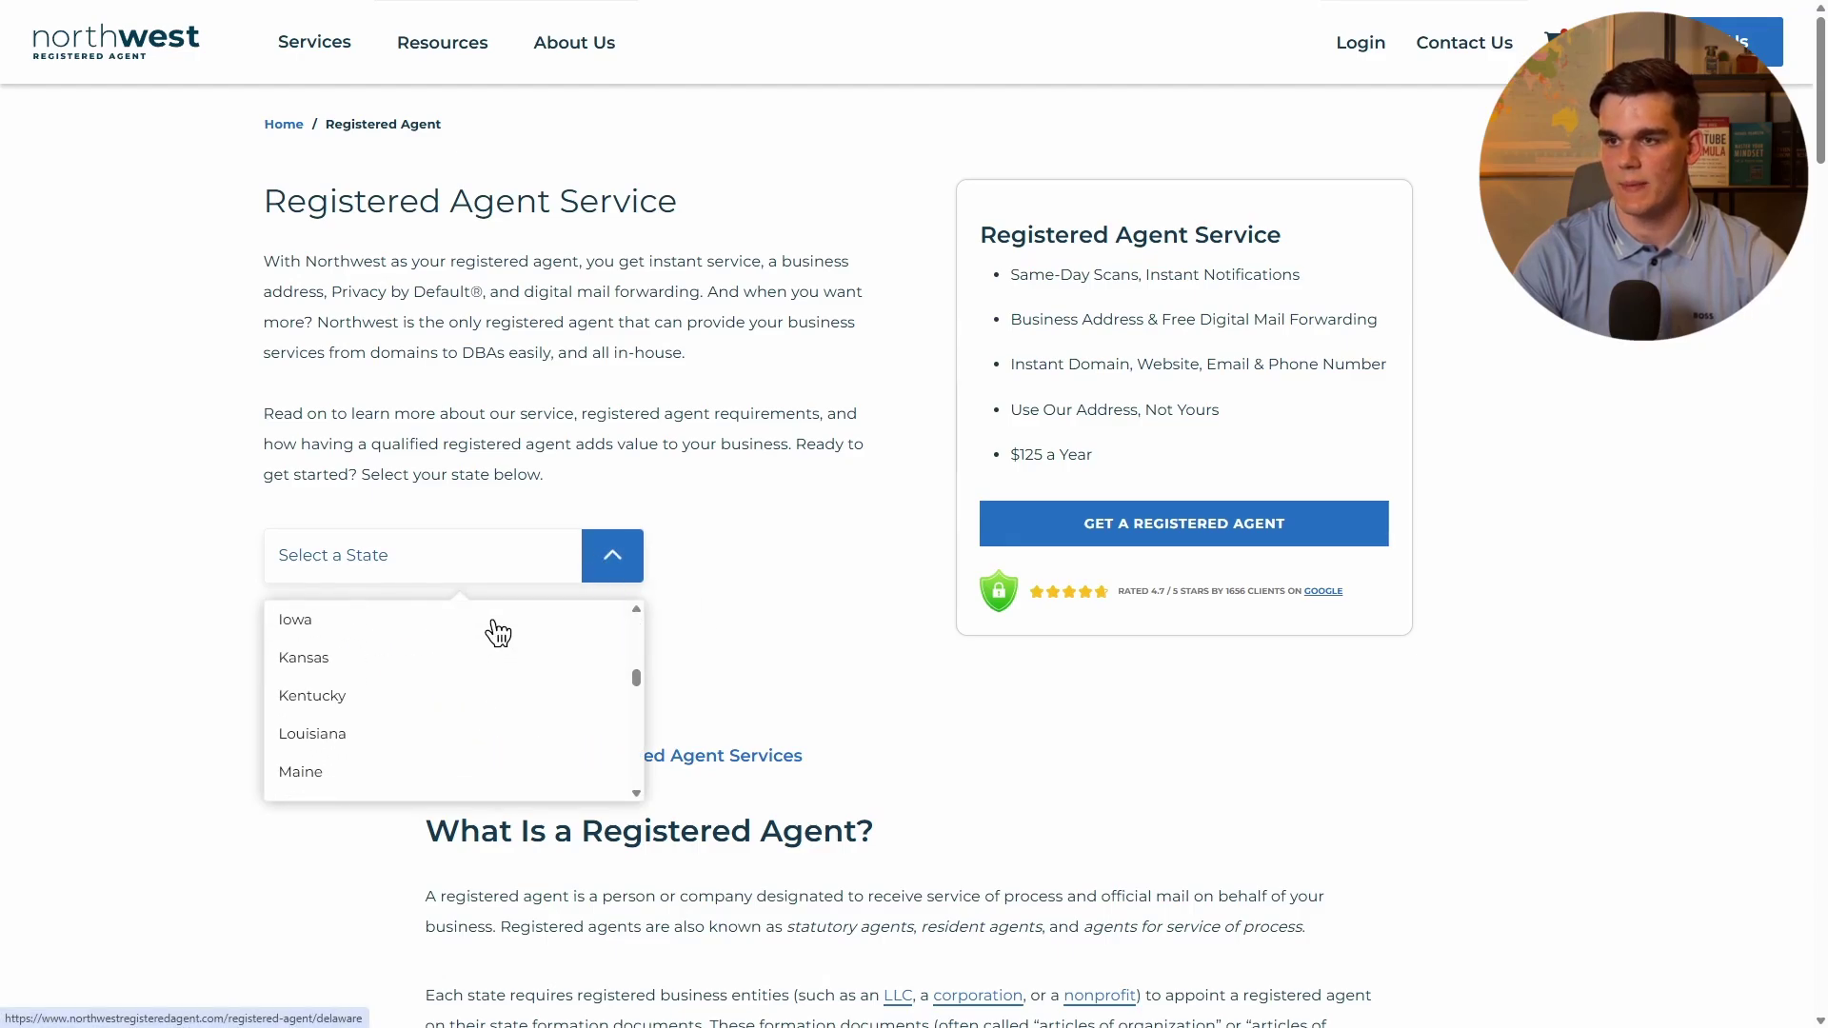
scroll(497, 646, up, 12)
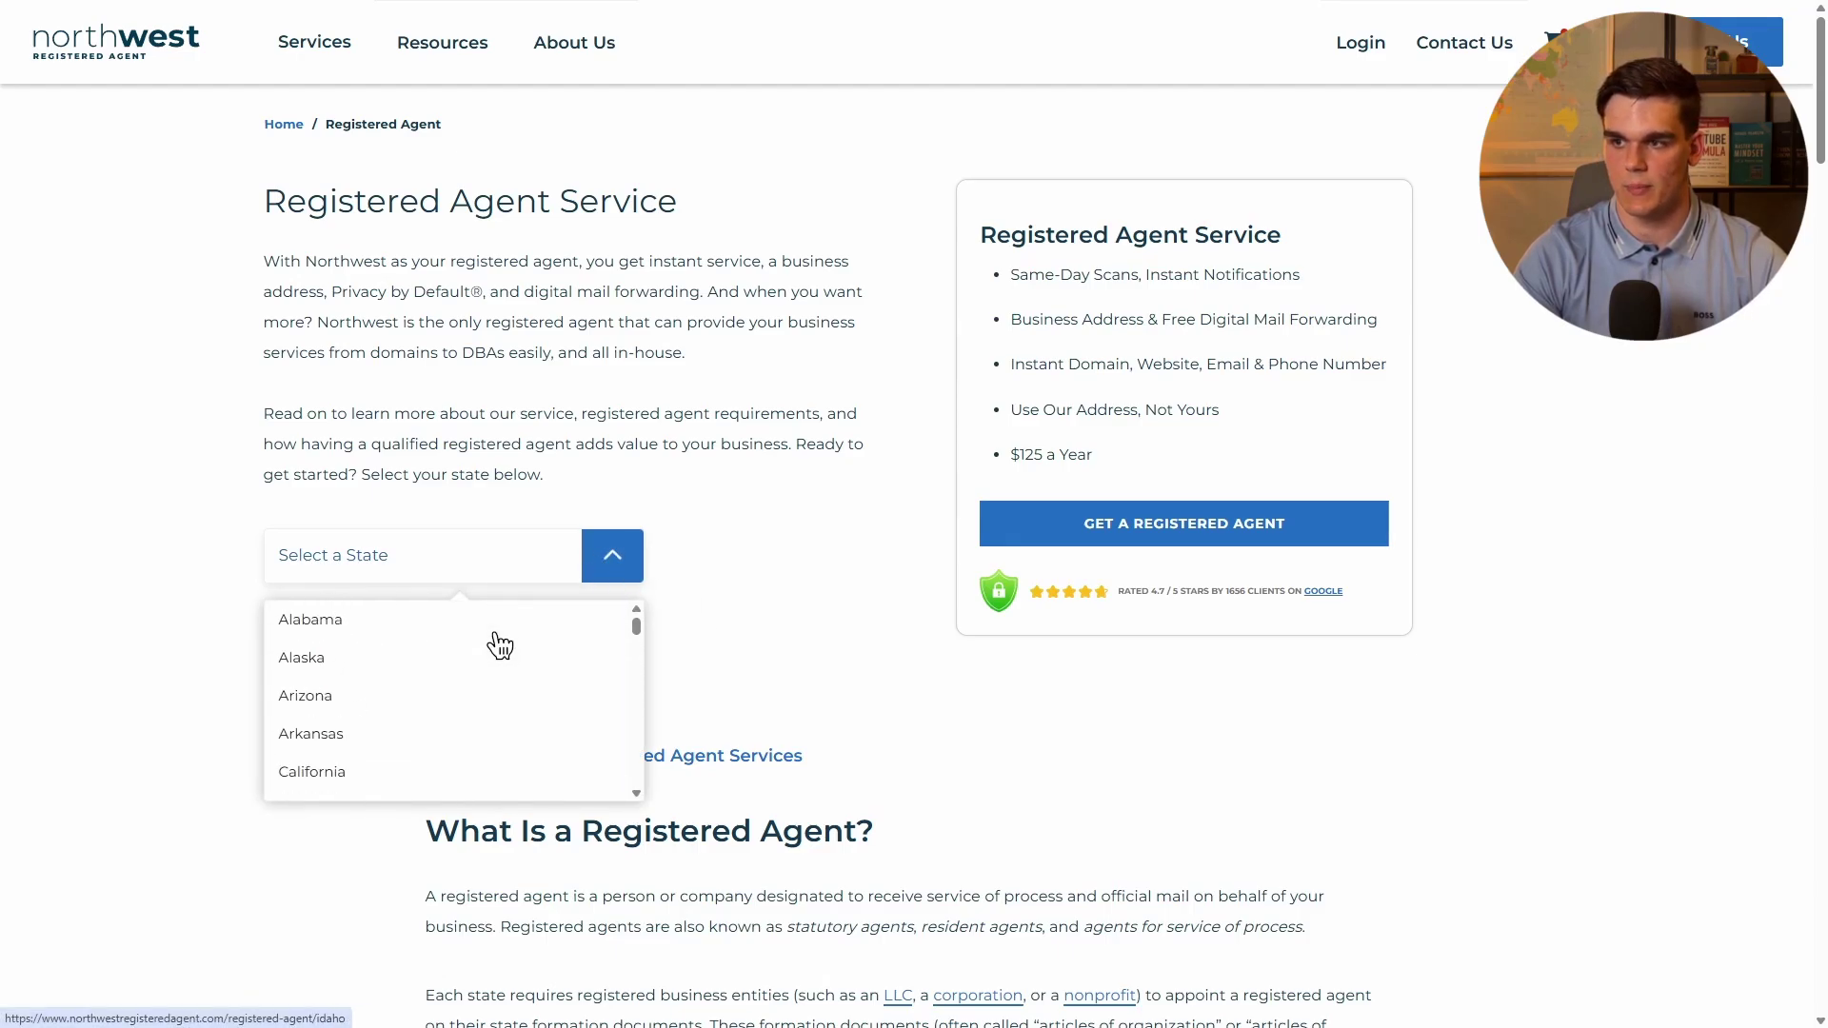
click(415, 512)
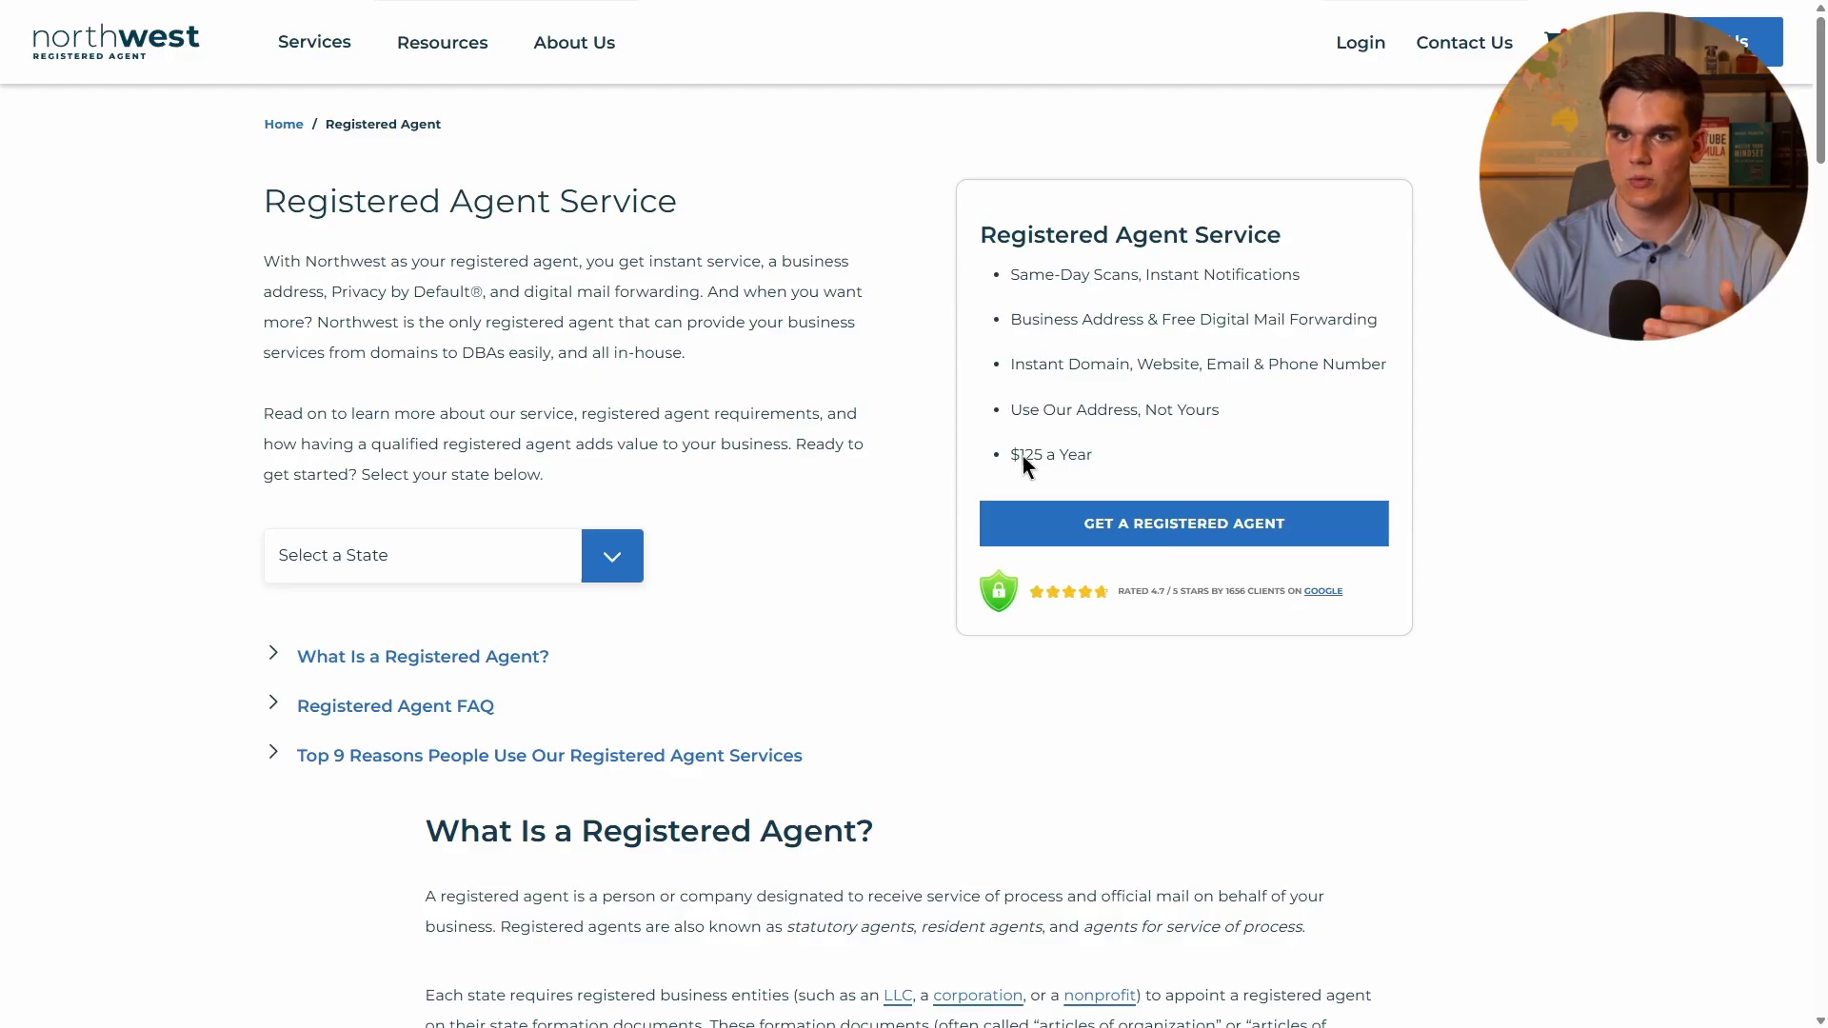
click(500, 582)
scroll(457, 695, down, 3)
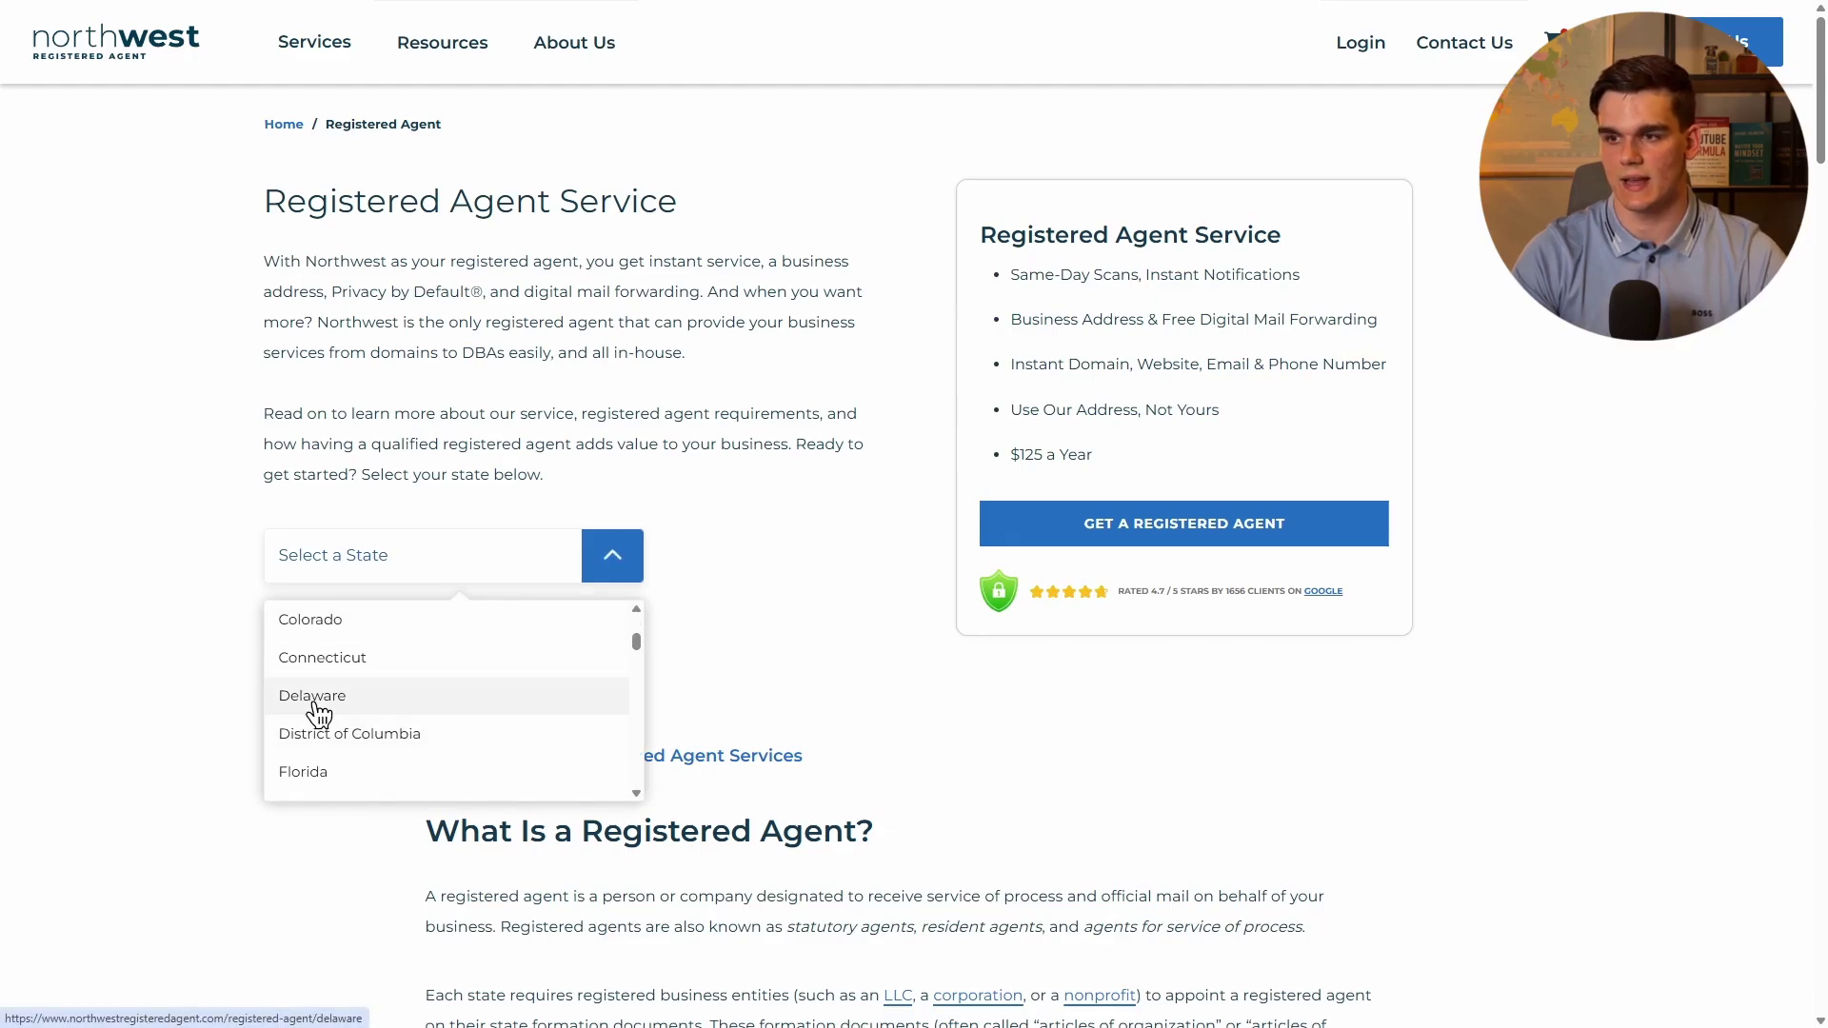
click(319, 705)
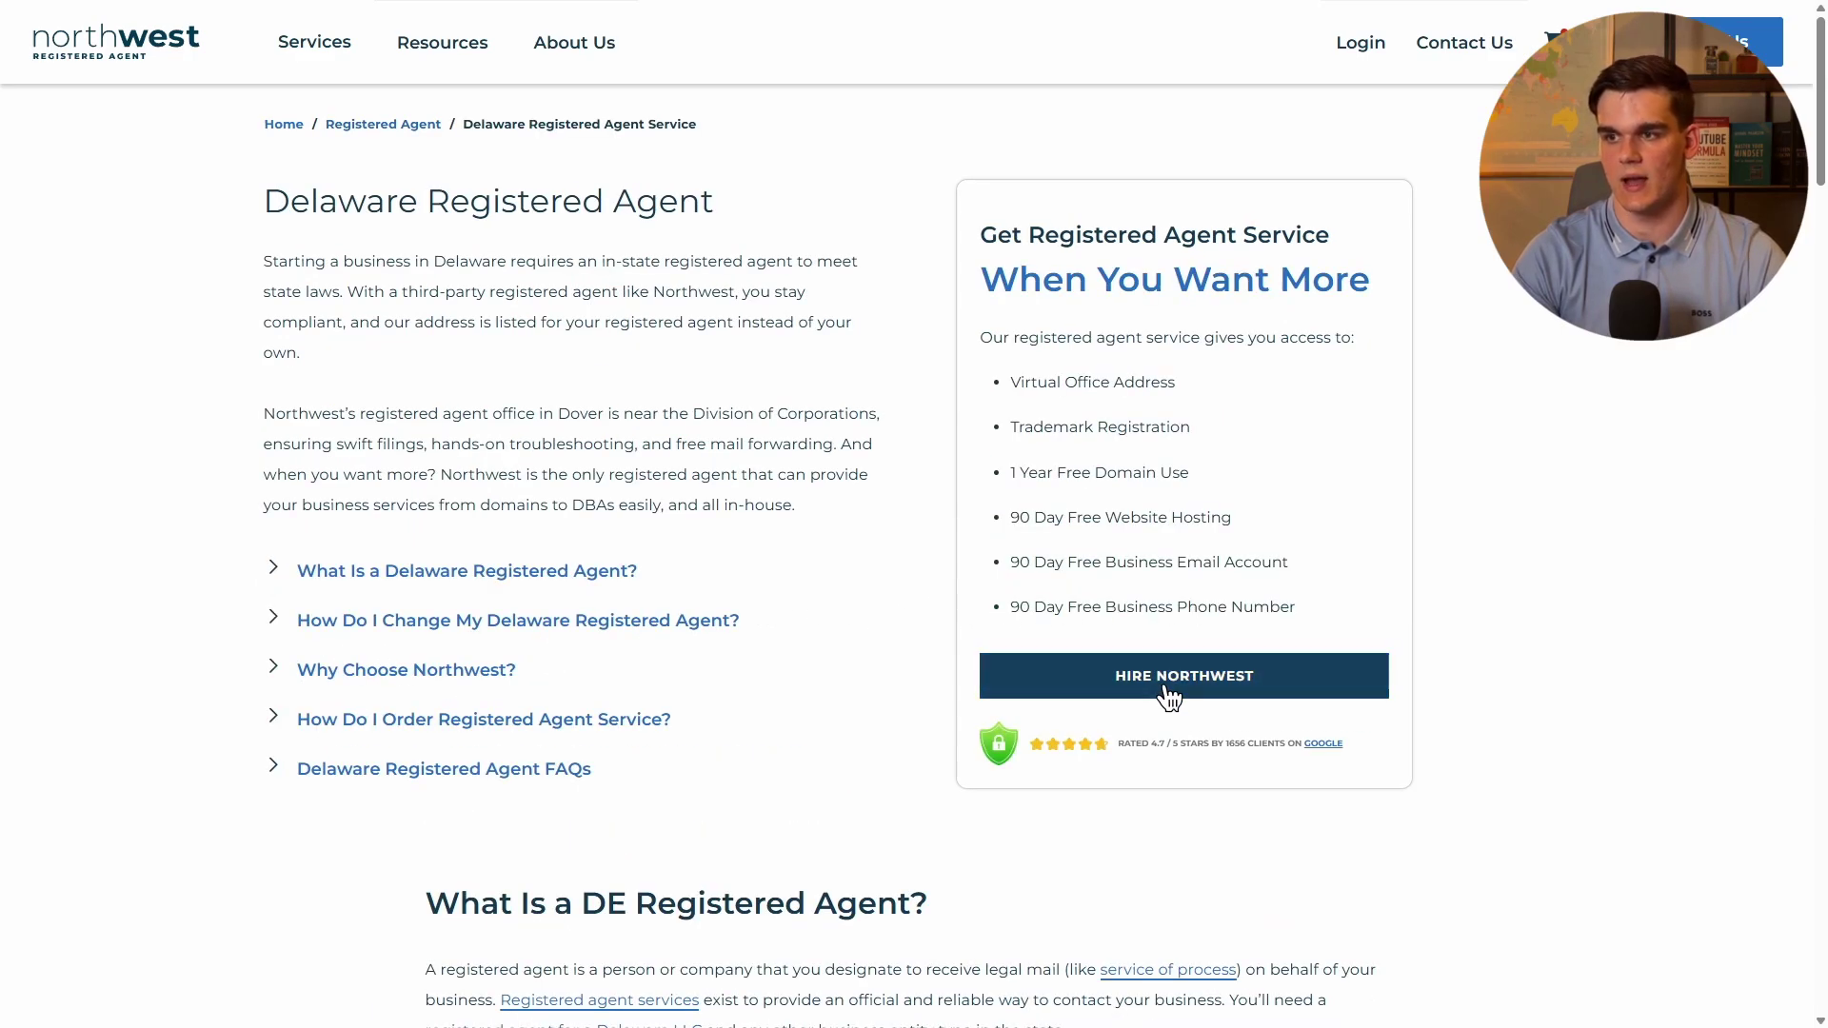
Hire Northwest for Delaware and enter EchoWave Media as the company name.
click(1158, 702)
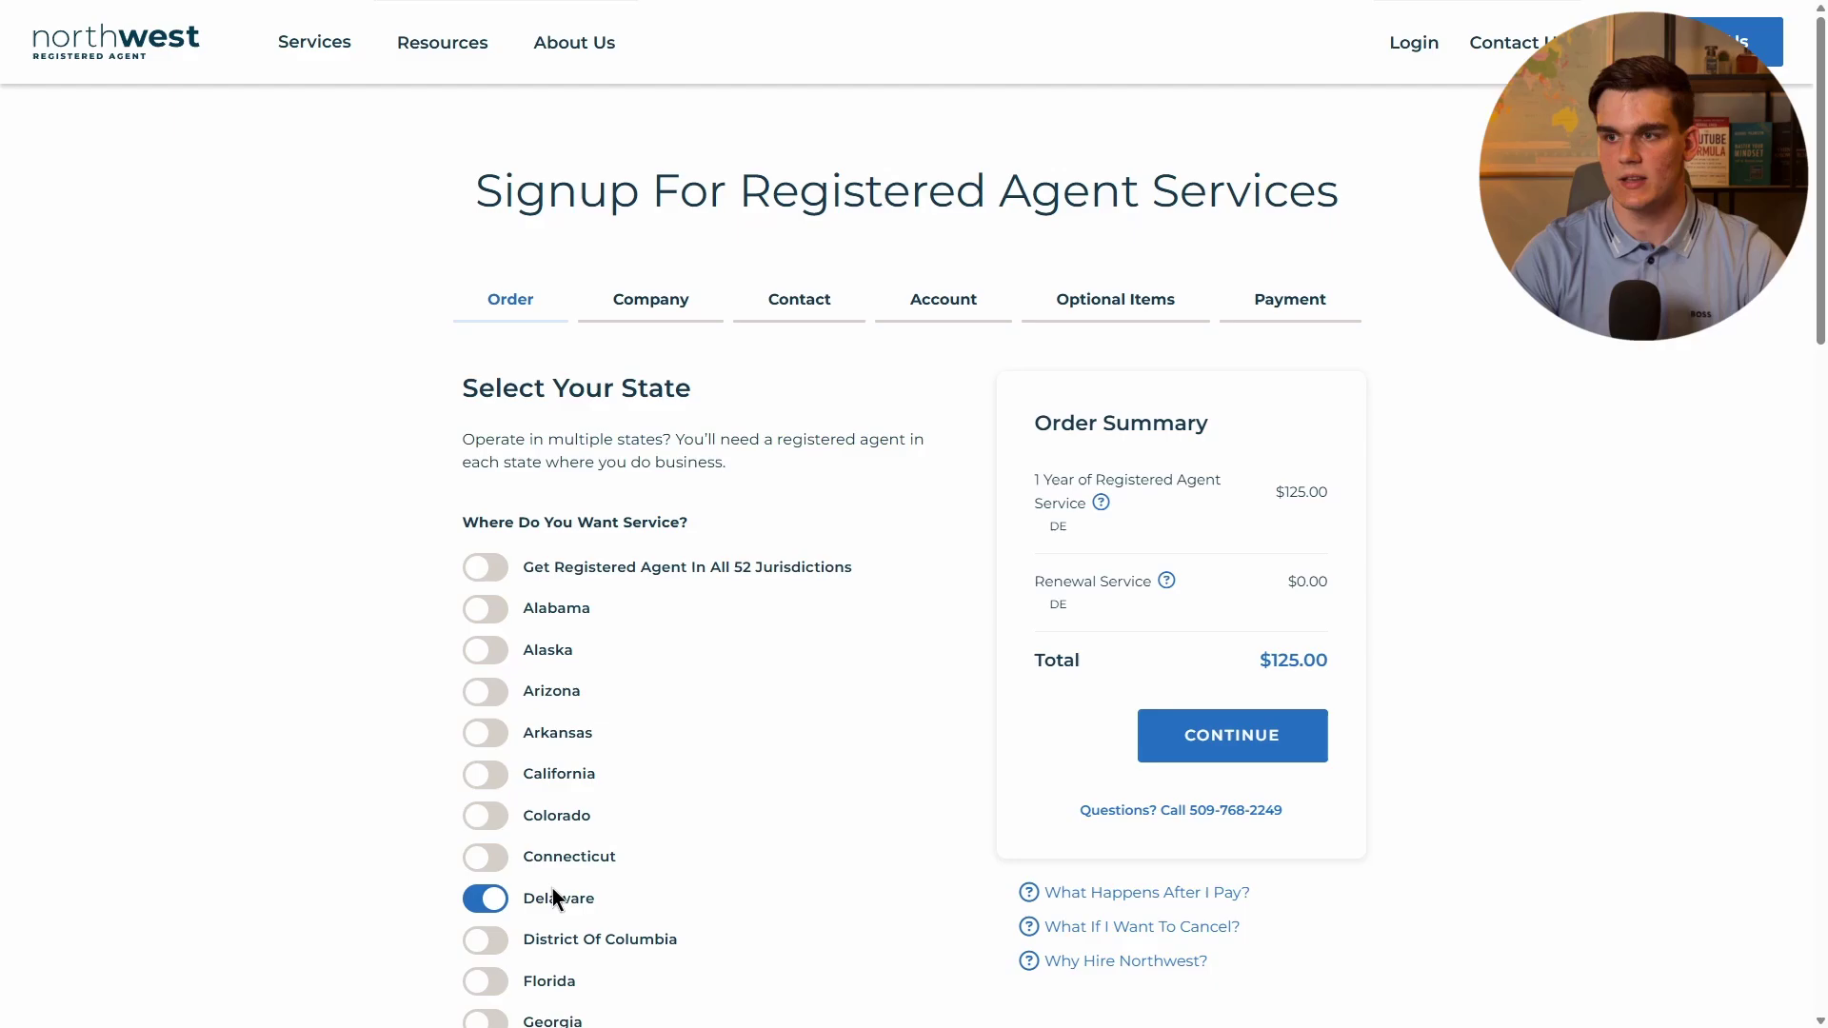
scroll(534, 809, down, 3)
scroll(591, 757, up, 2)
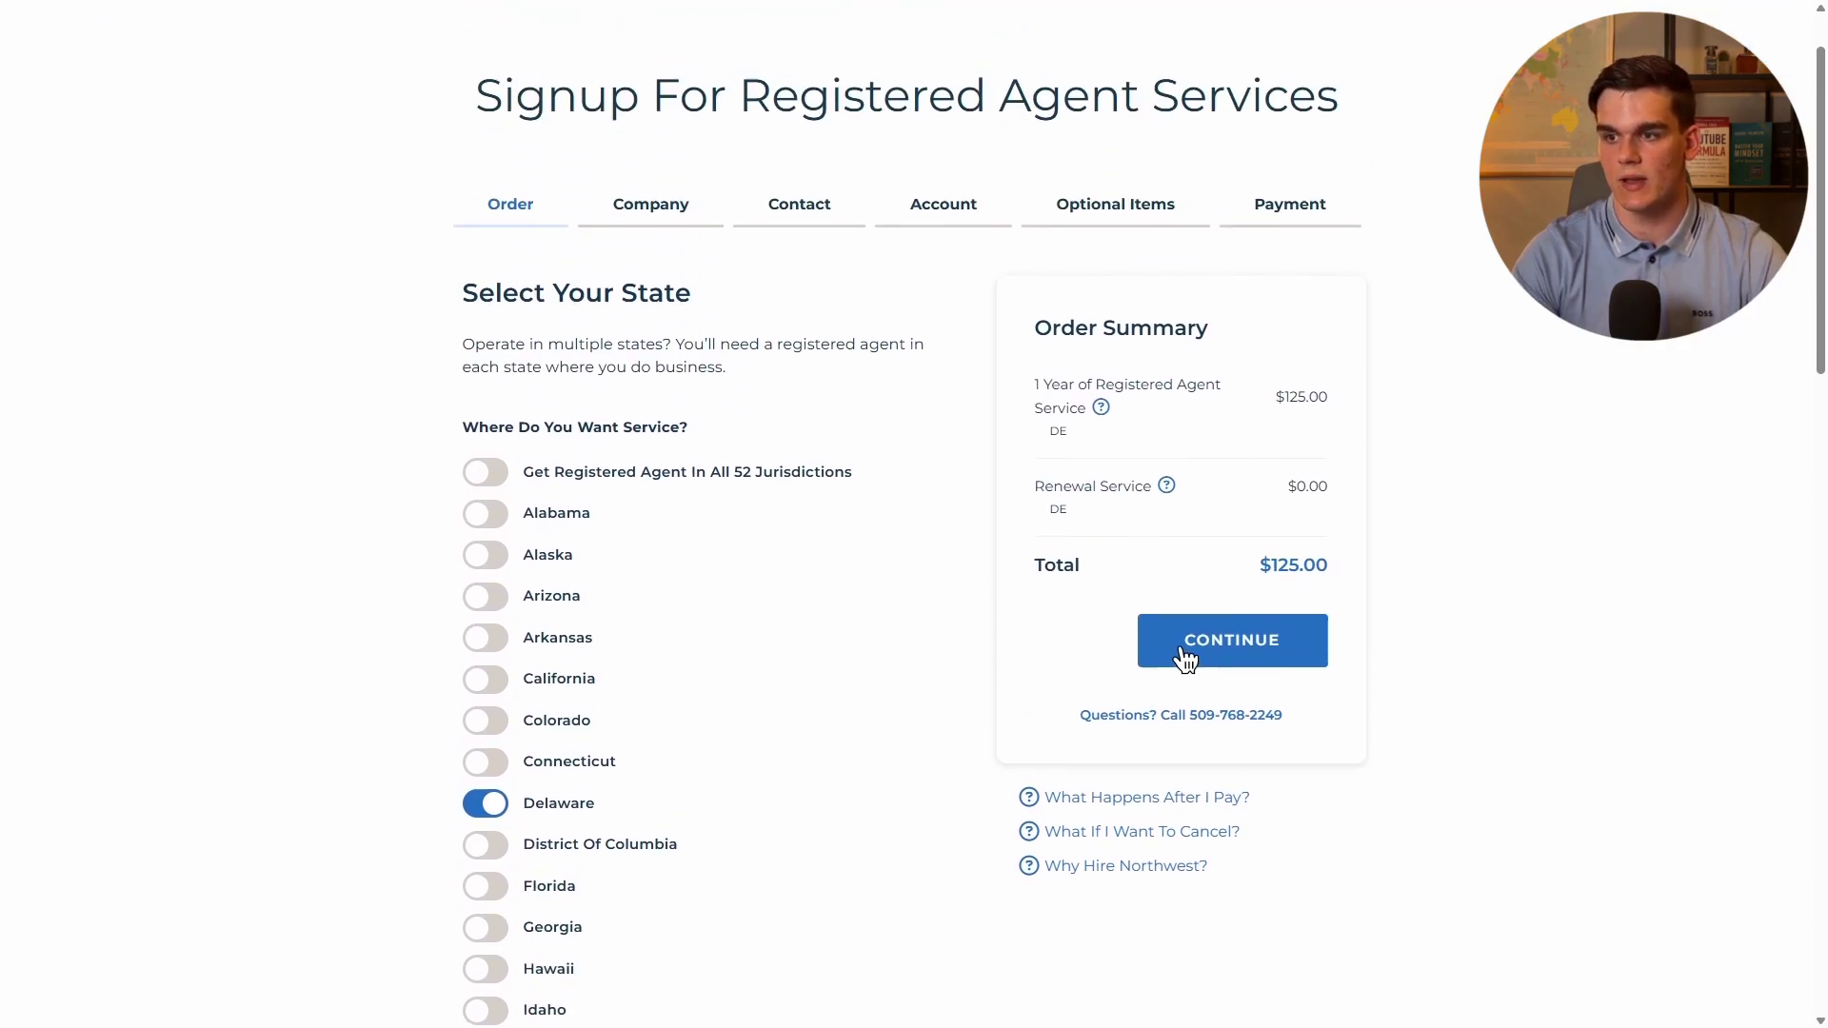
click(1186, 655)
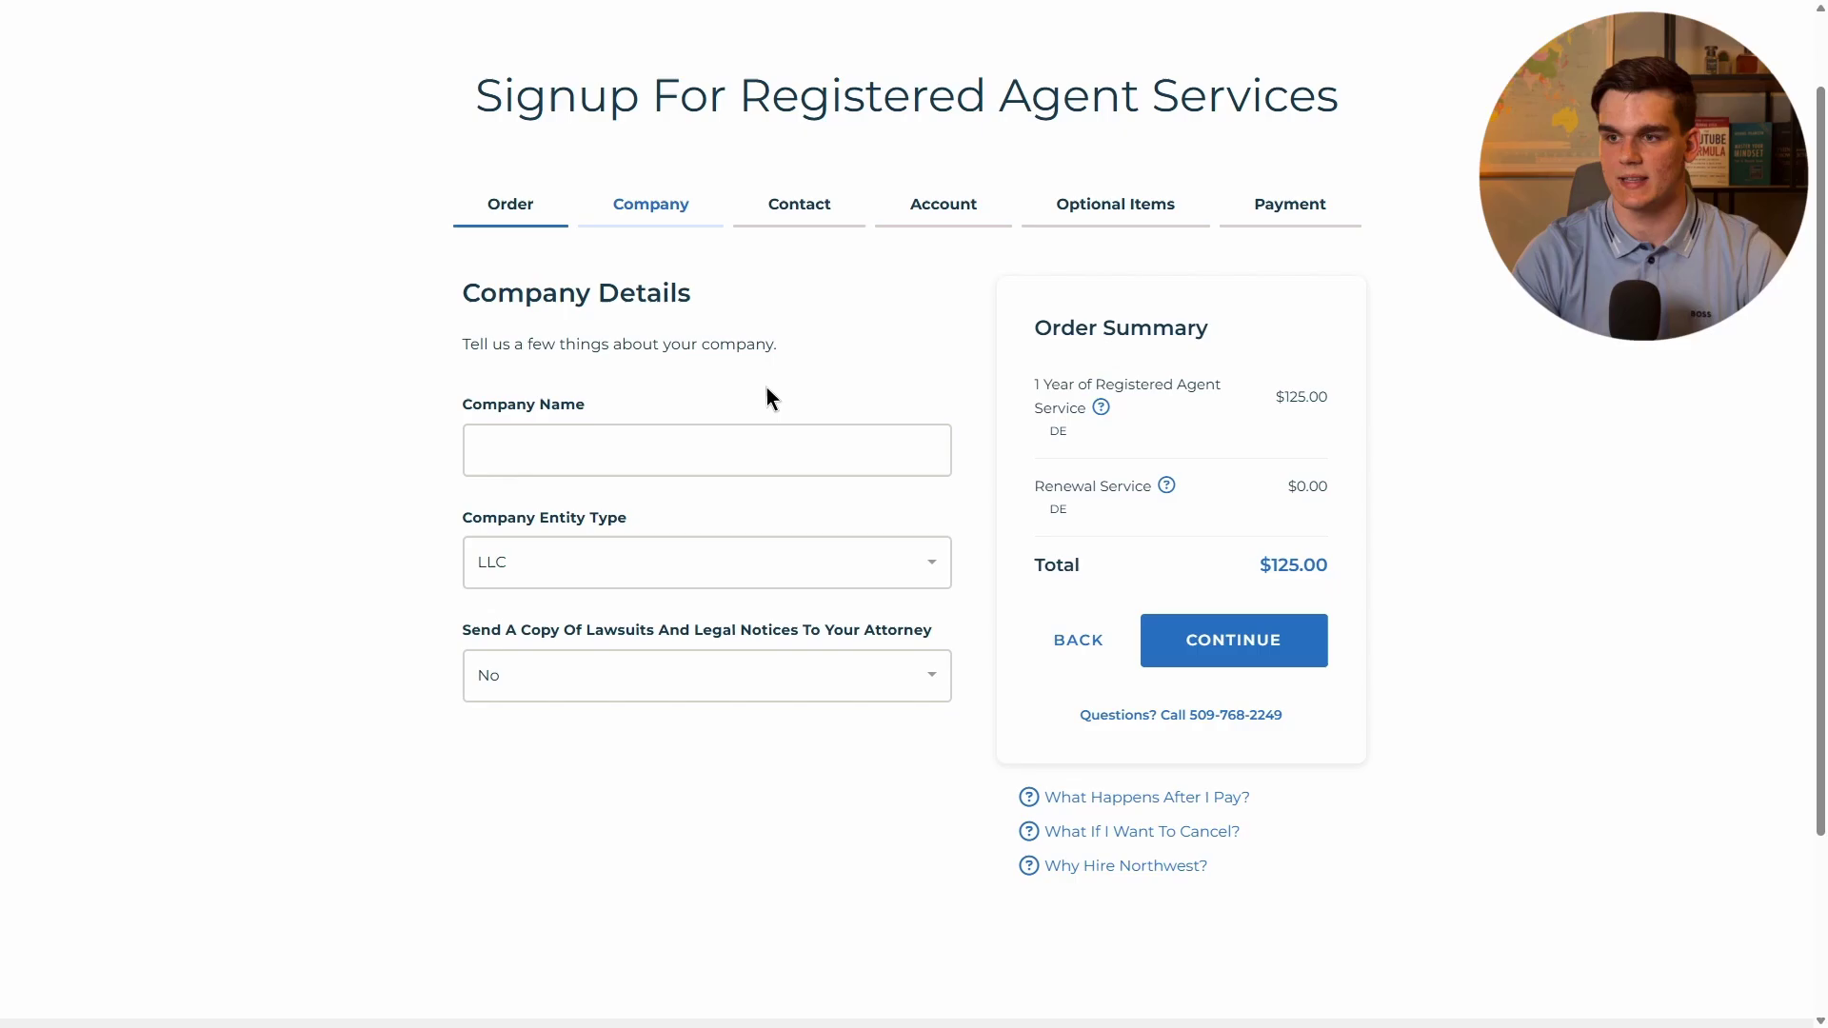
click(596, 462)
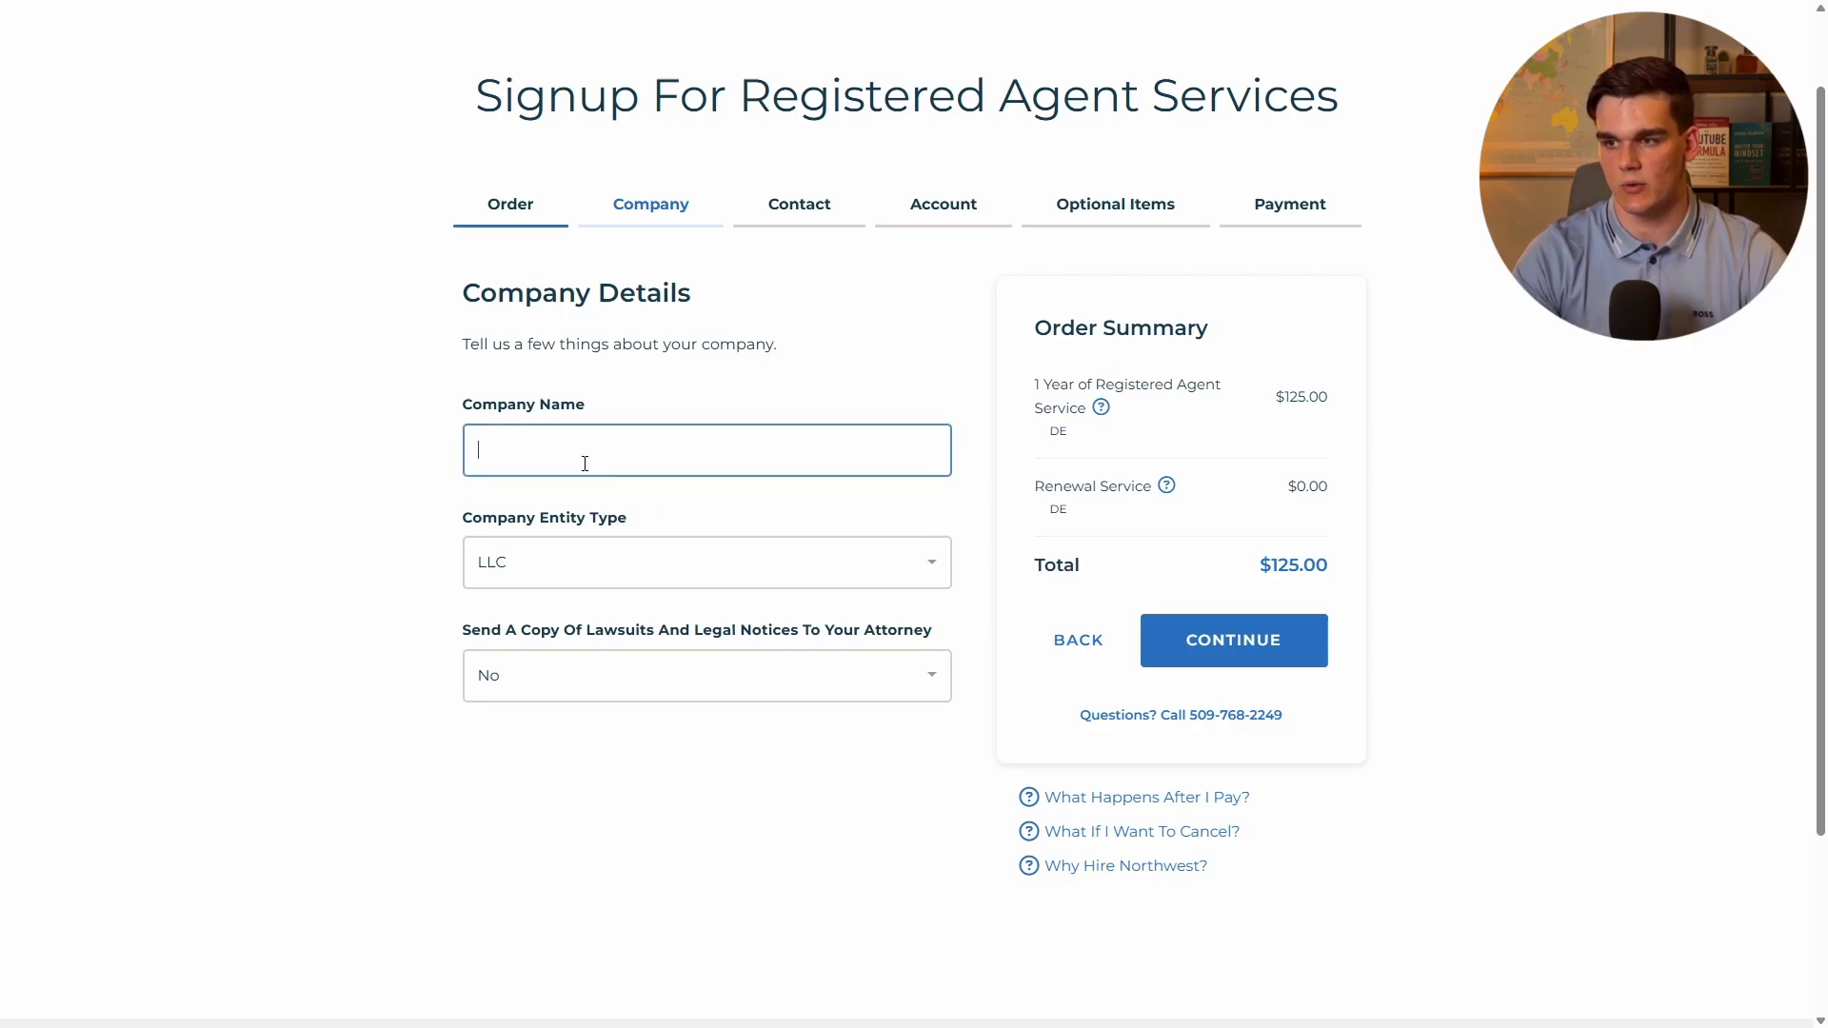
text(EchoWave Media)
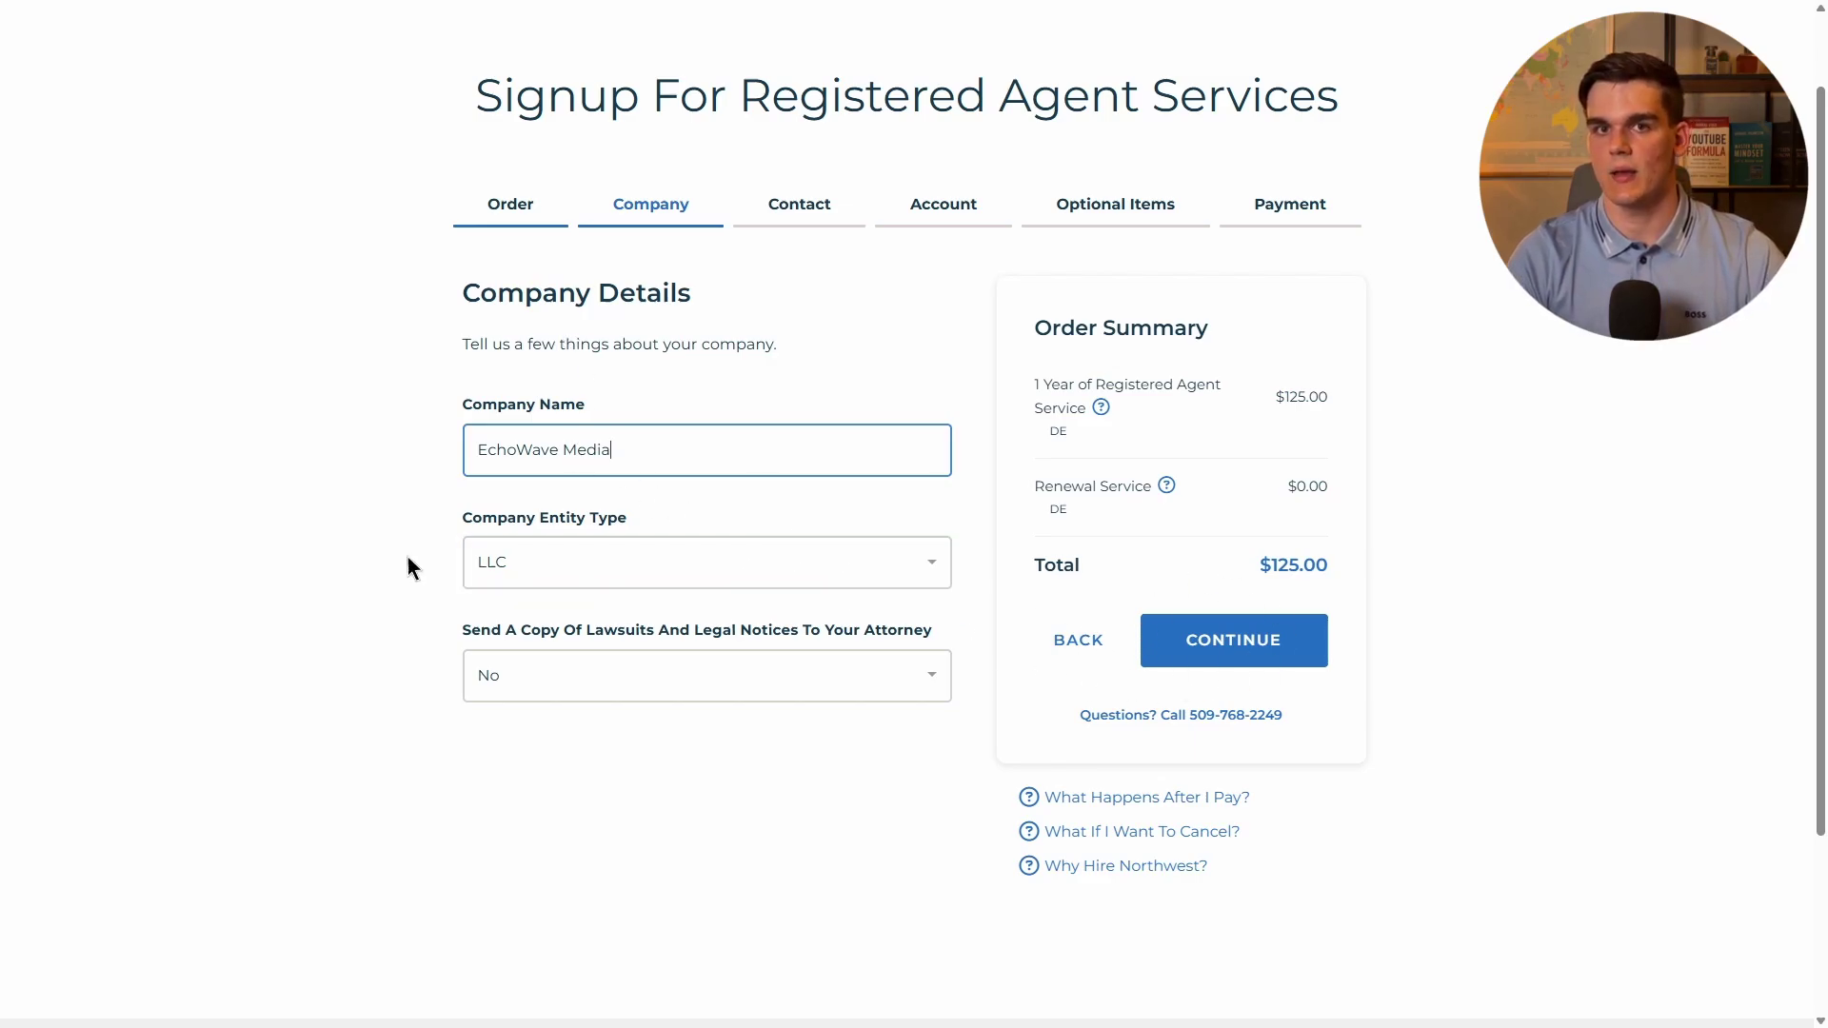
Advance past contact, account and optional items to the payment step's card number field.
click(1197, 653)
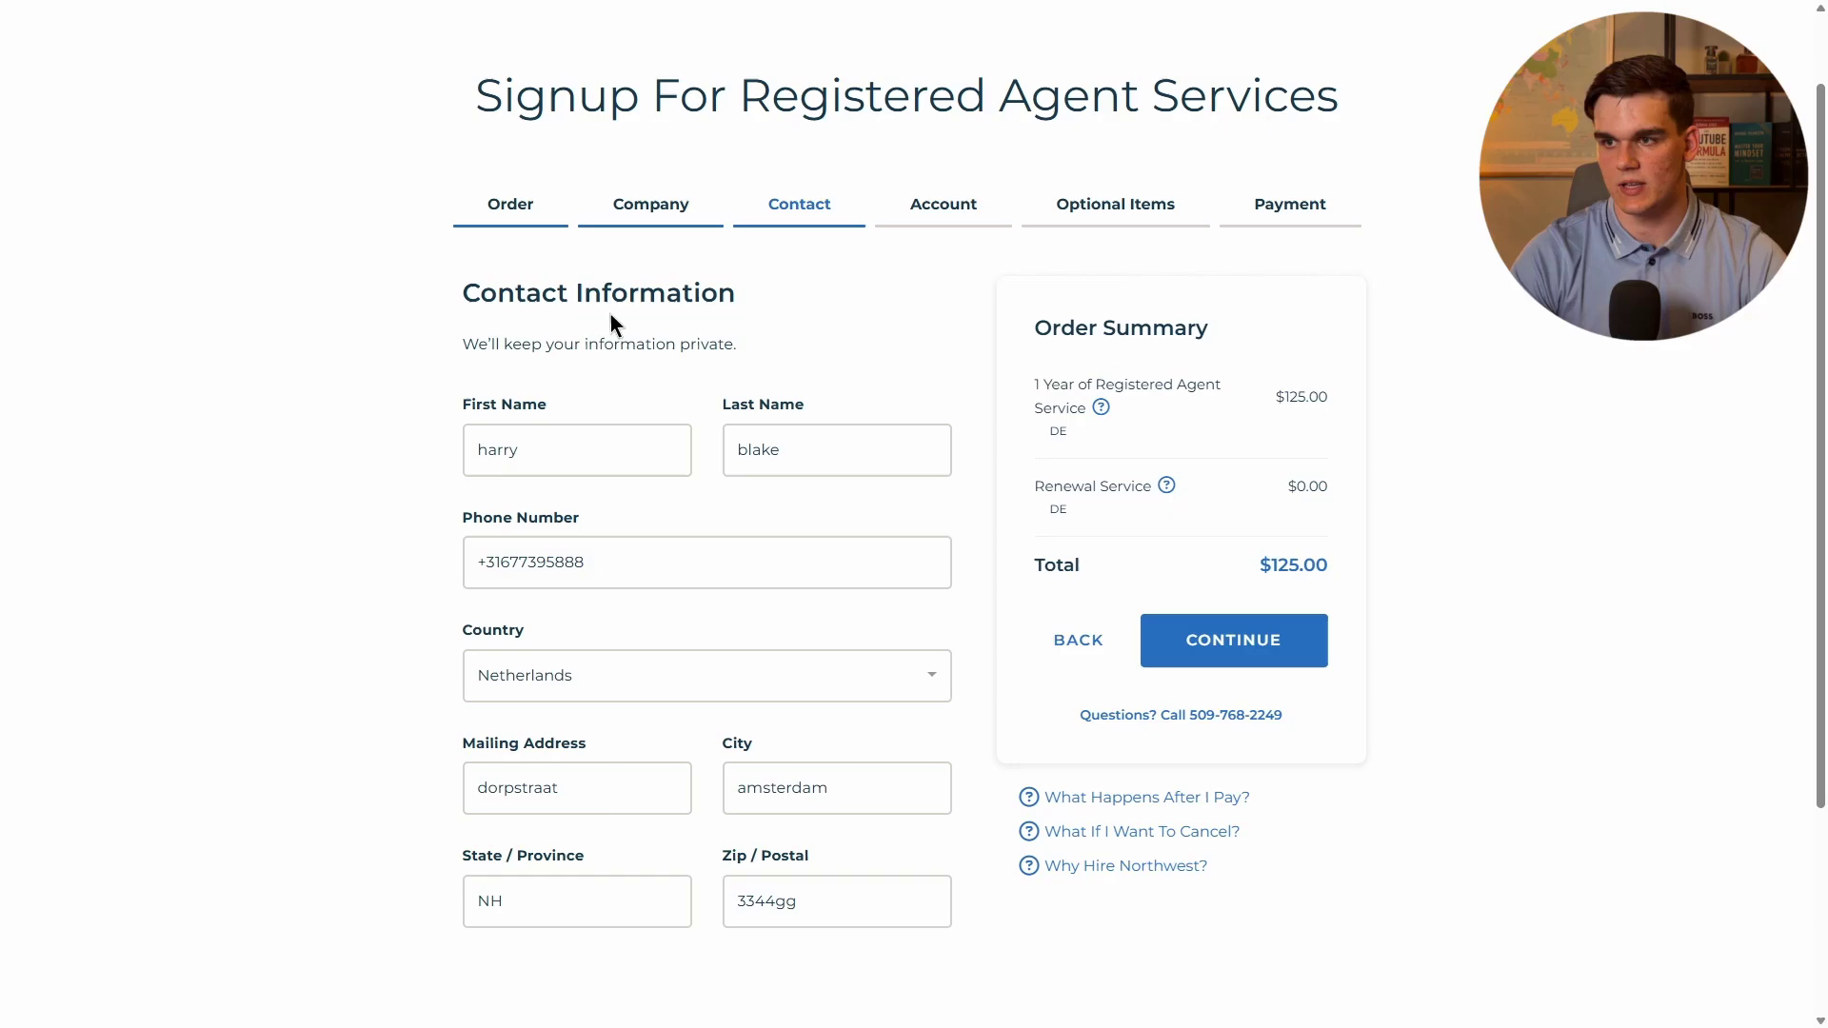
click(1255, 637)
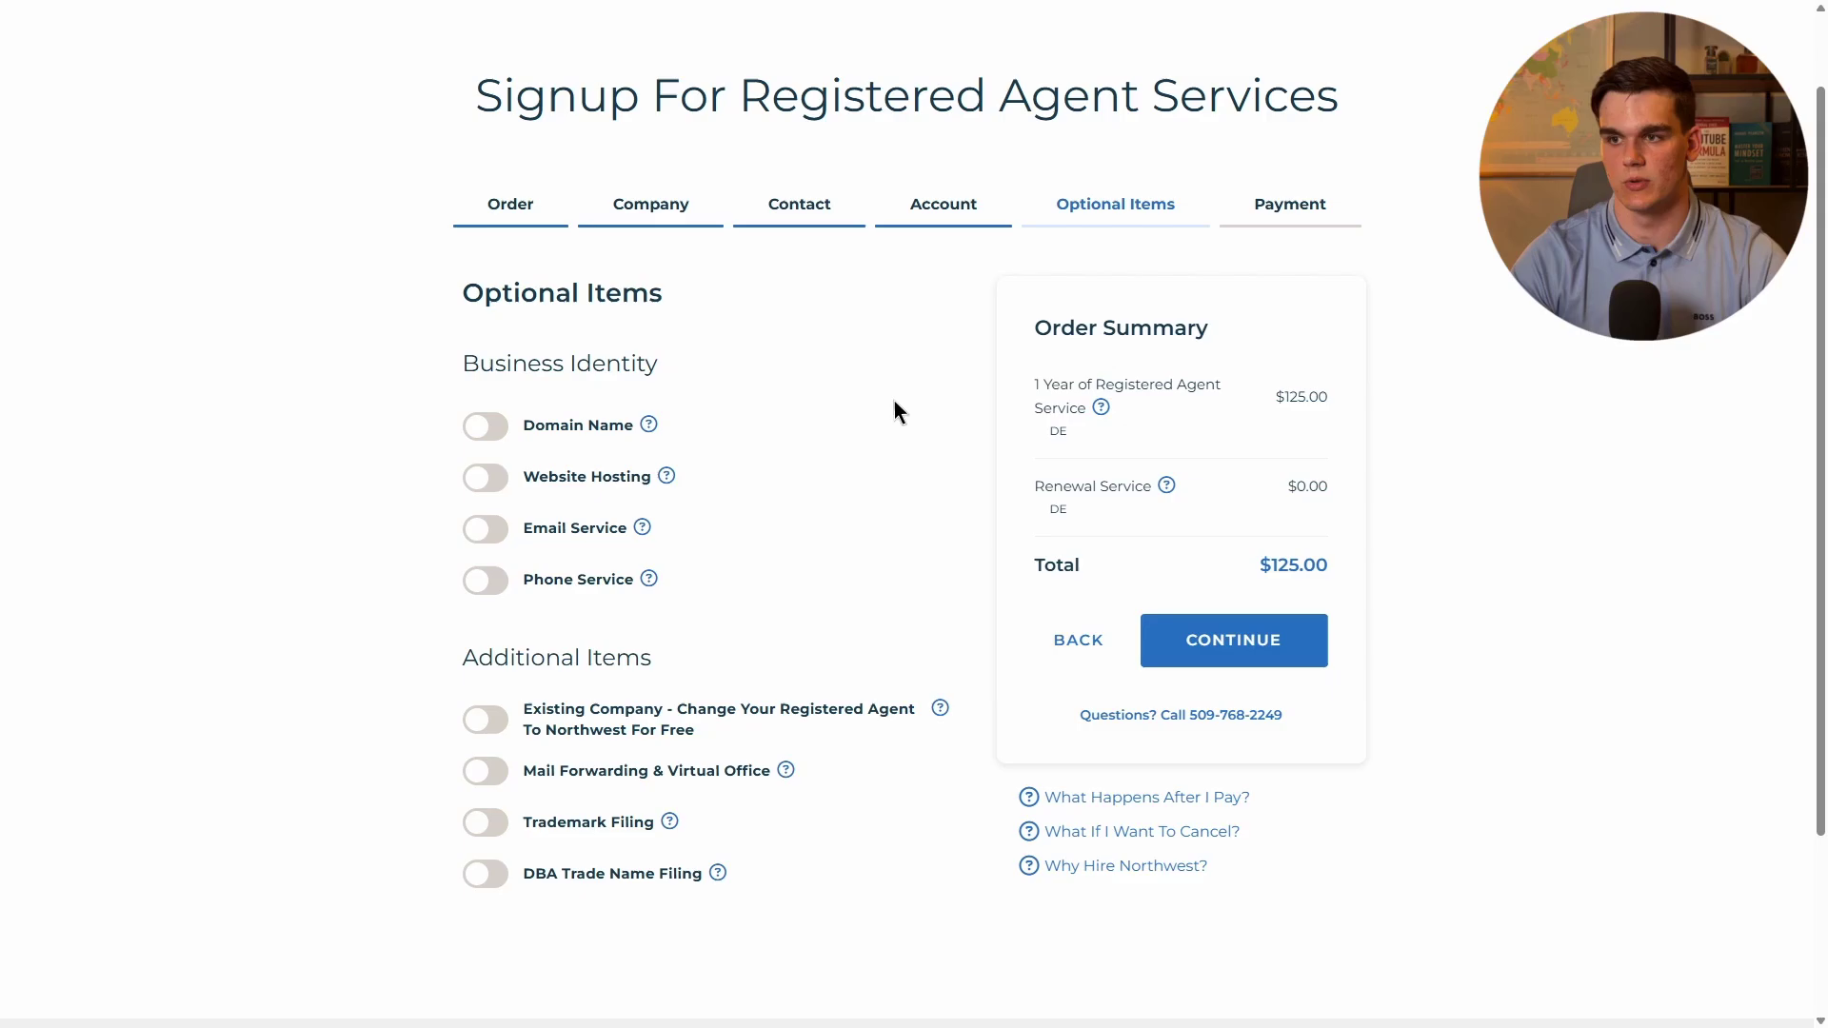
click(1223, 625)
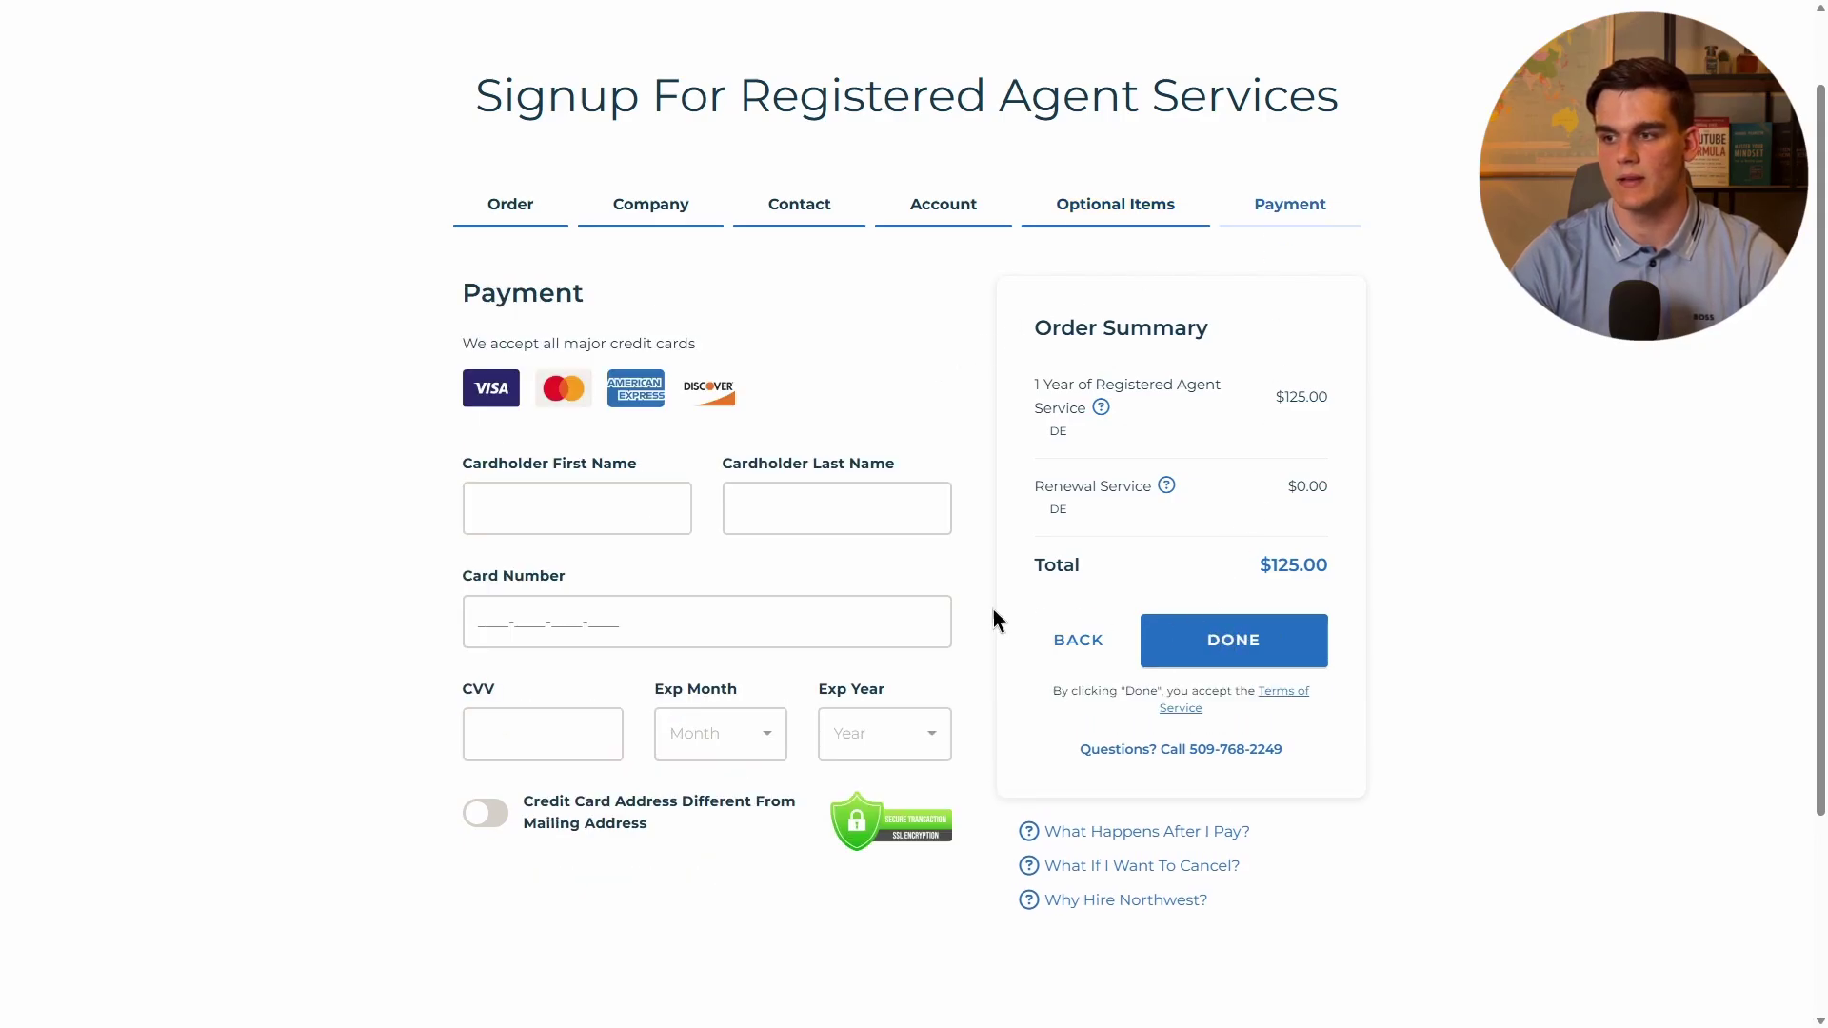
click(759, 600)
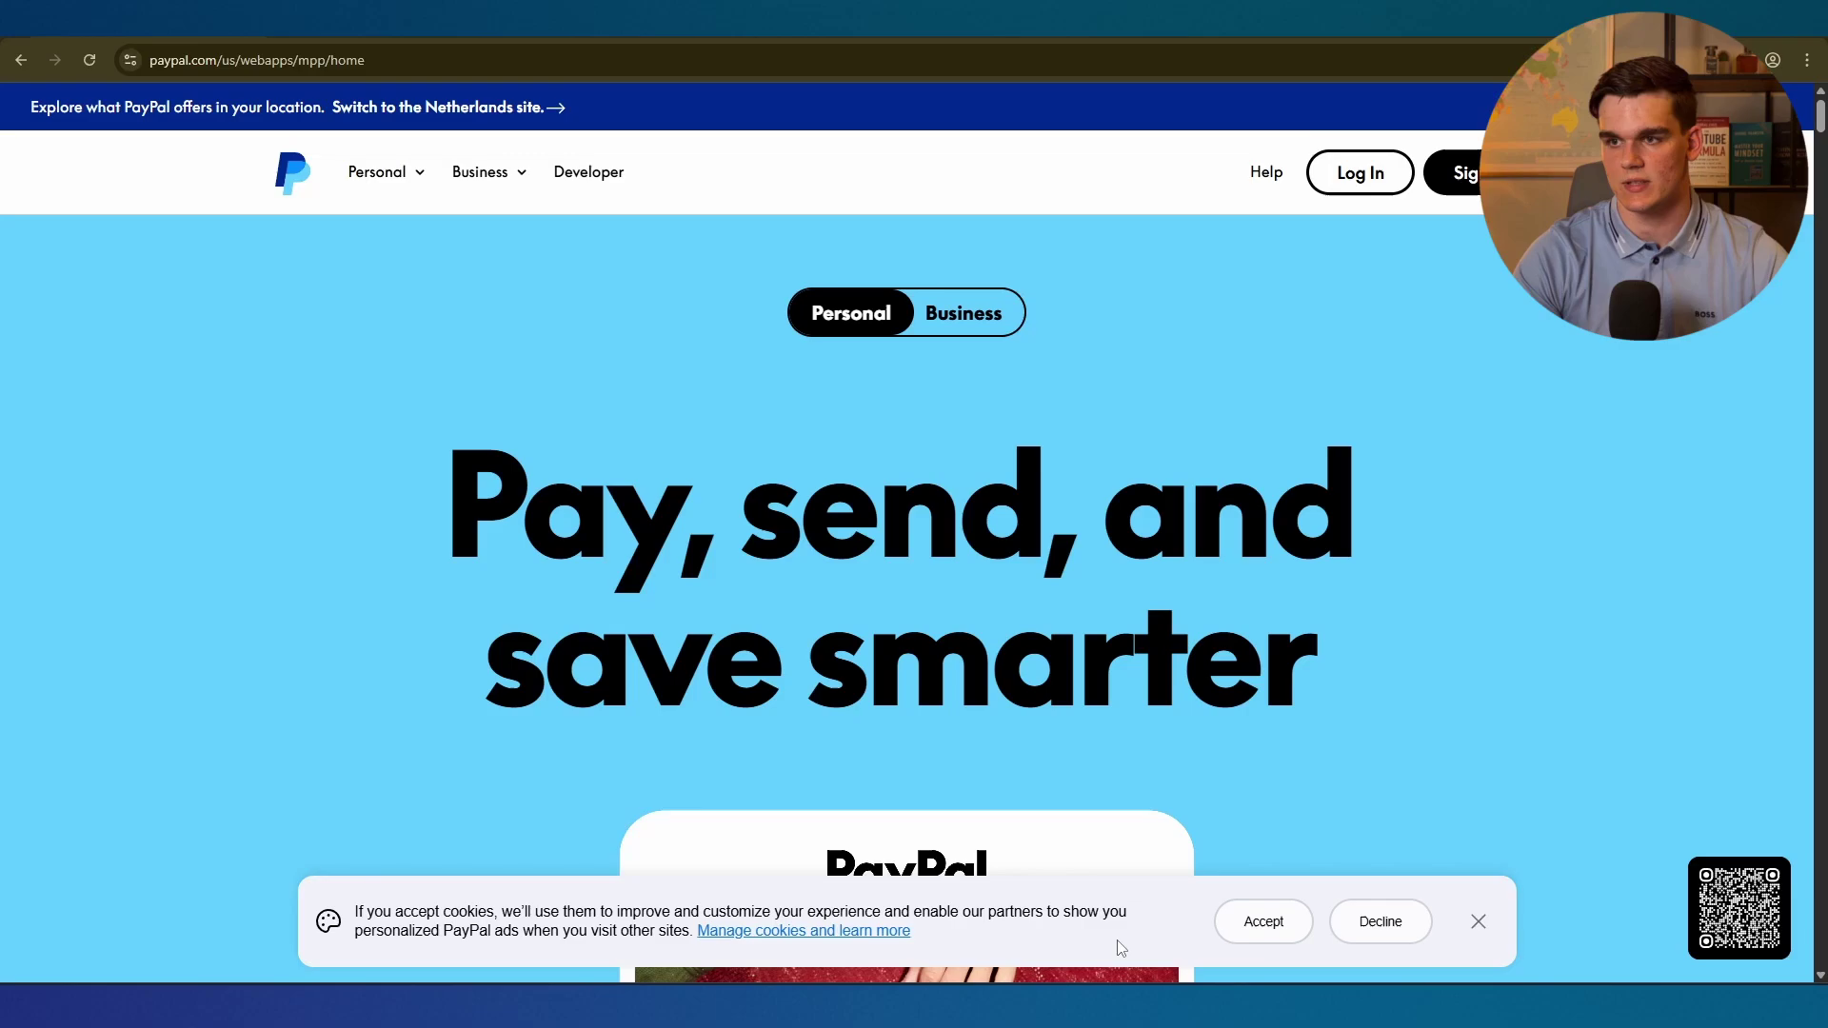
Accept cookies on PayPal's US home page to dismiss the consent banner.
click(1264, 922)
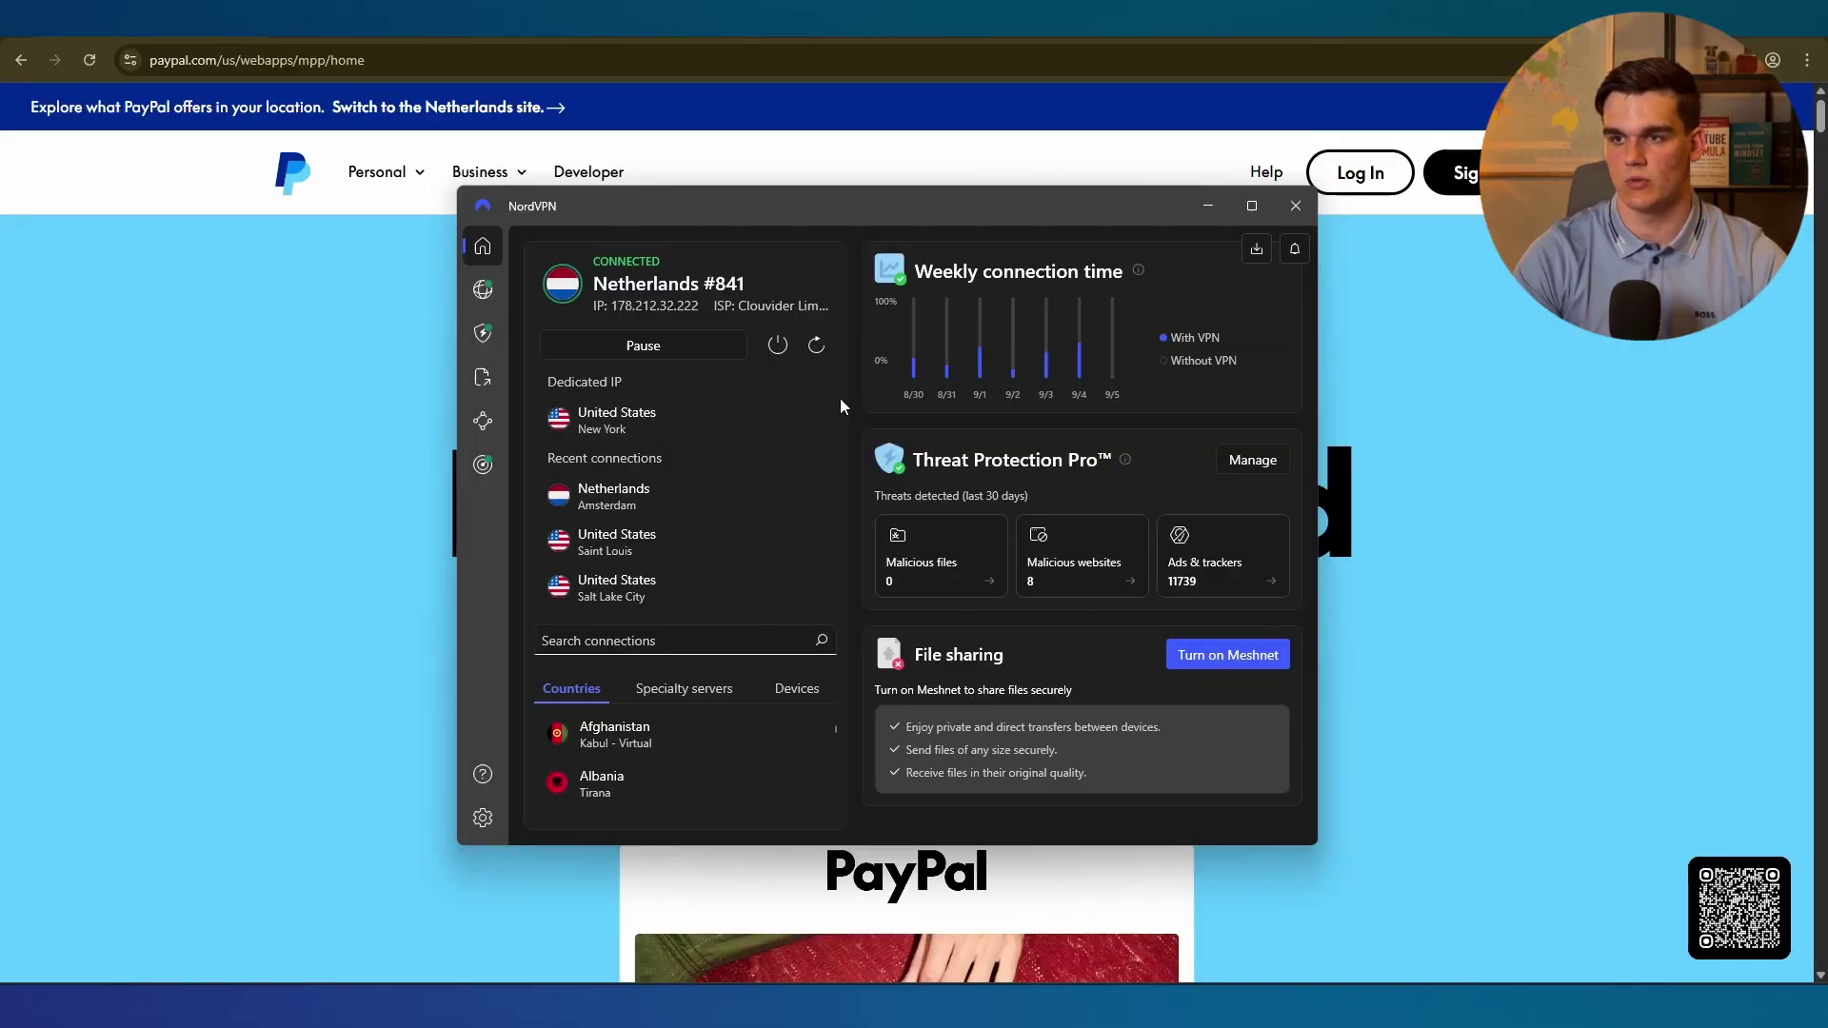
Connect NordVPN to the dedicated United States New York server and reload PayPal.
drag(662, 226, 648, 246)
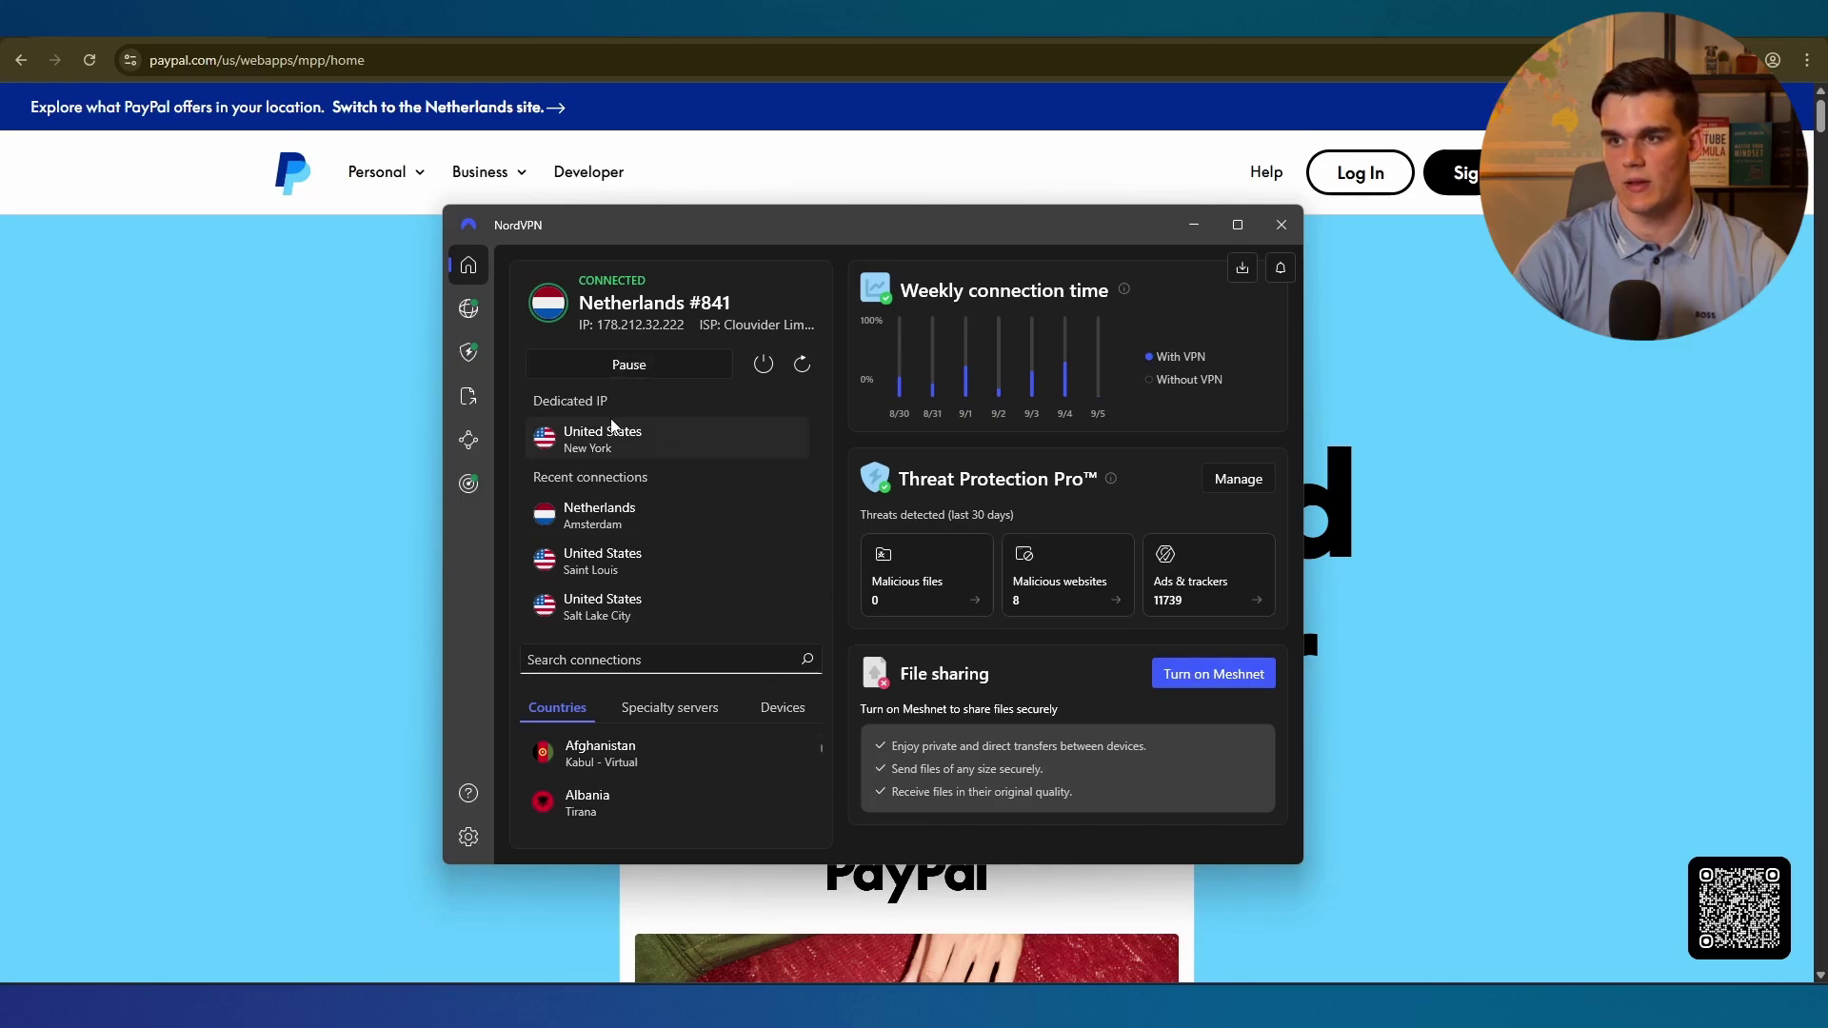
click(567, 433)
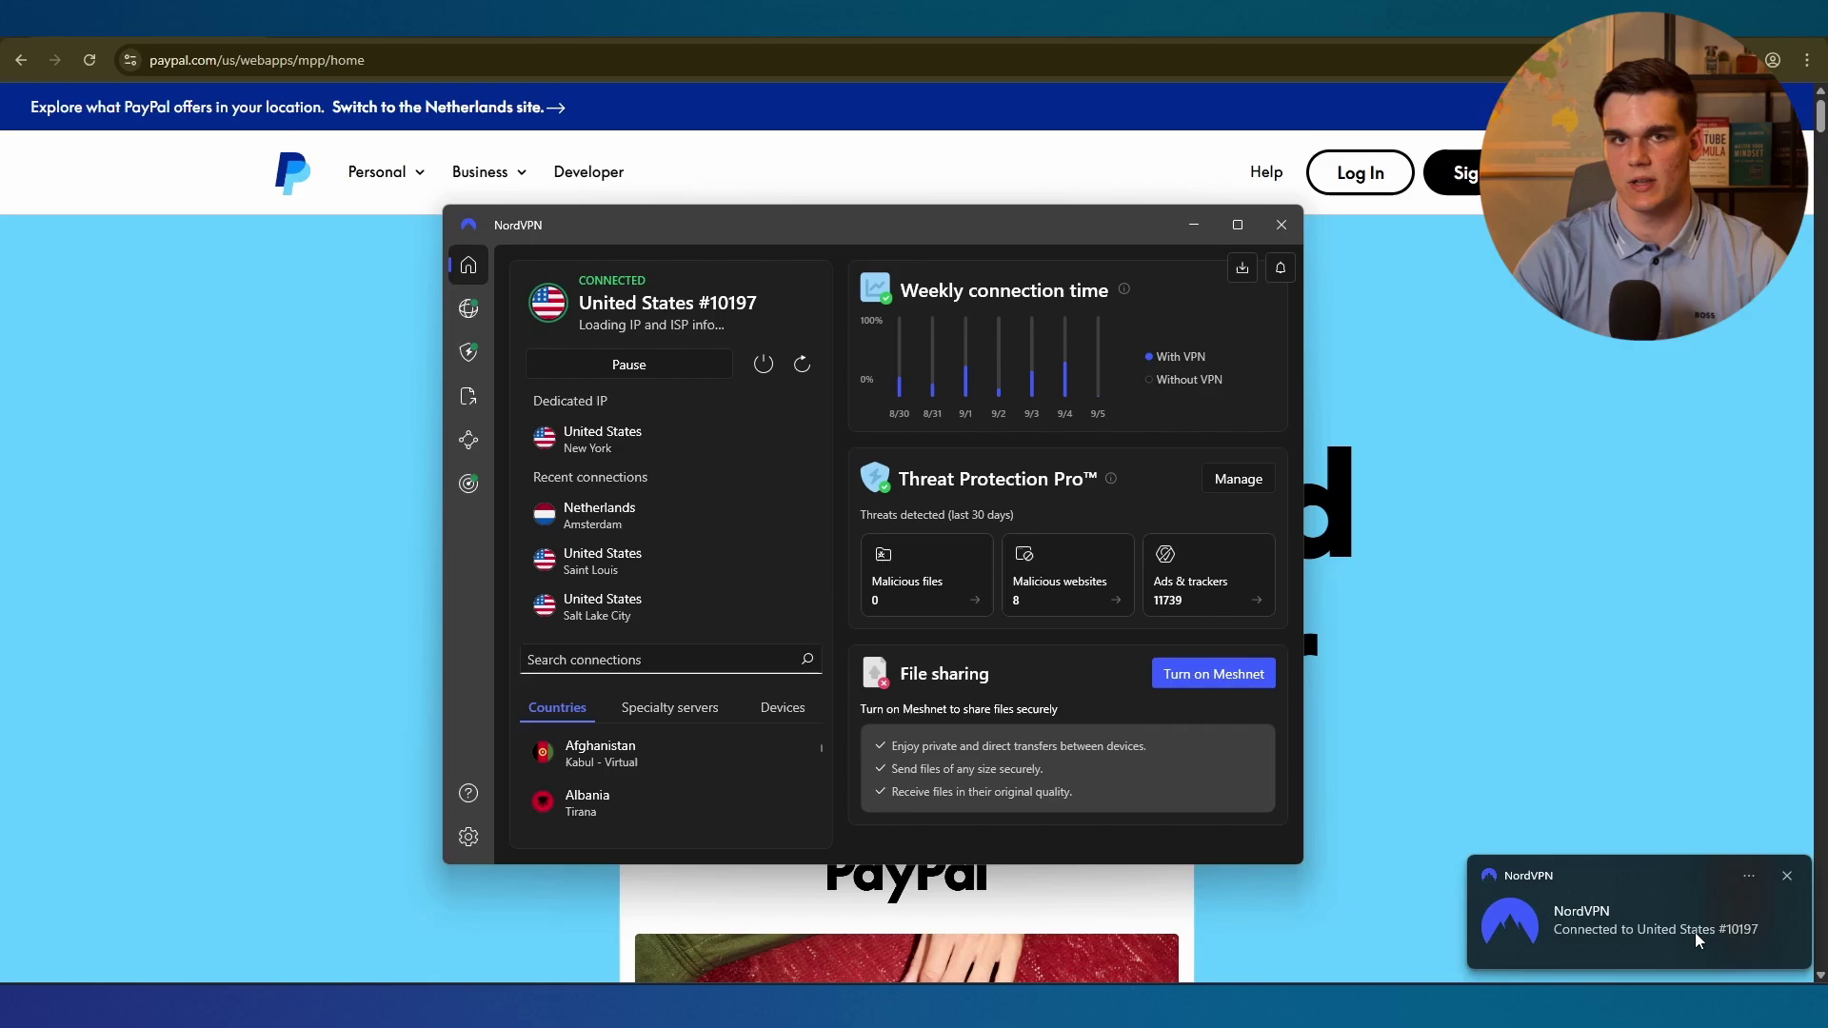
click(1786, 878)
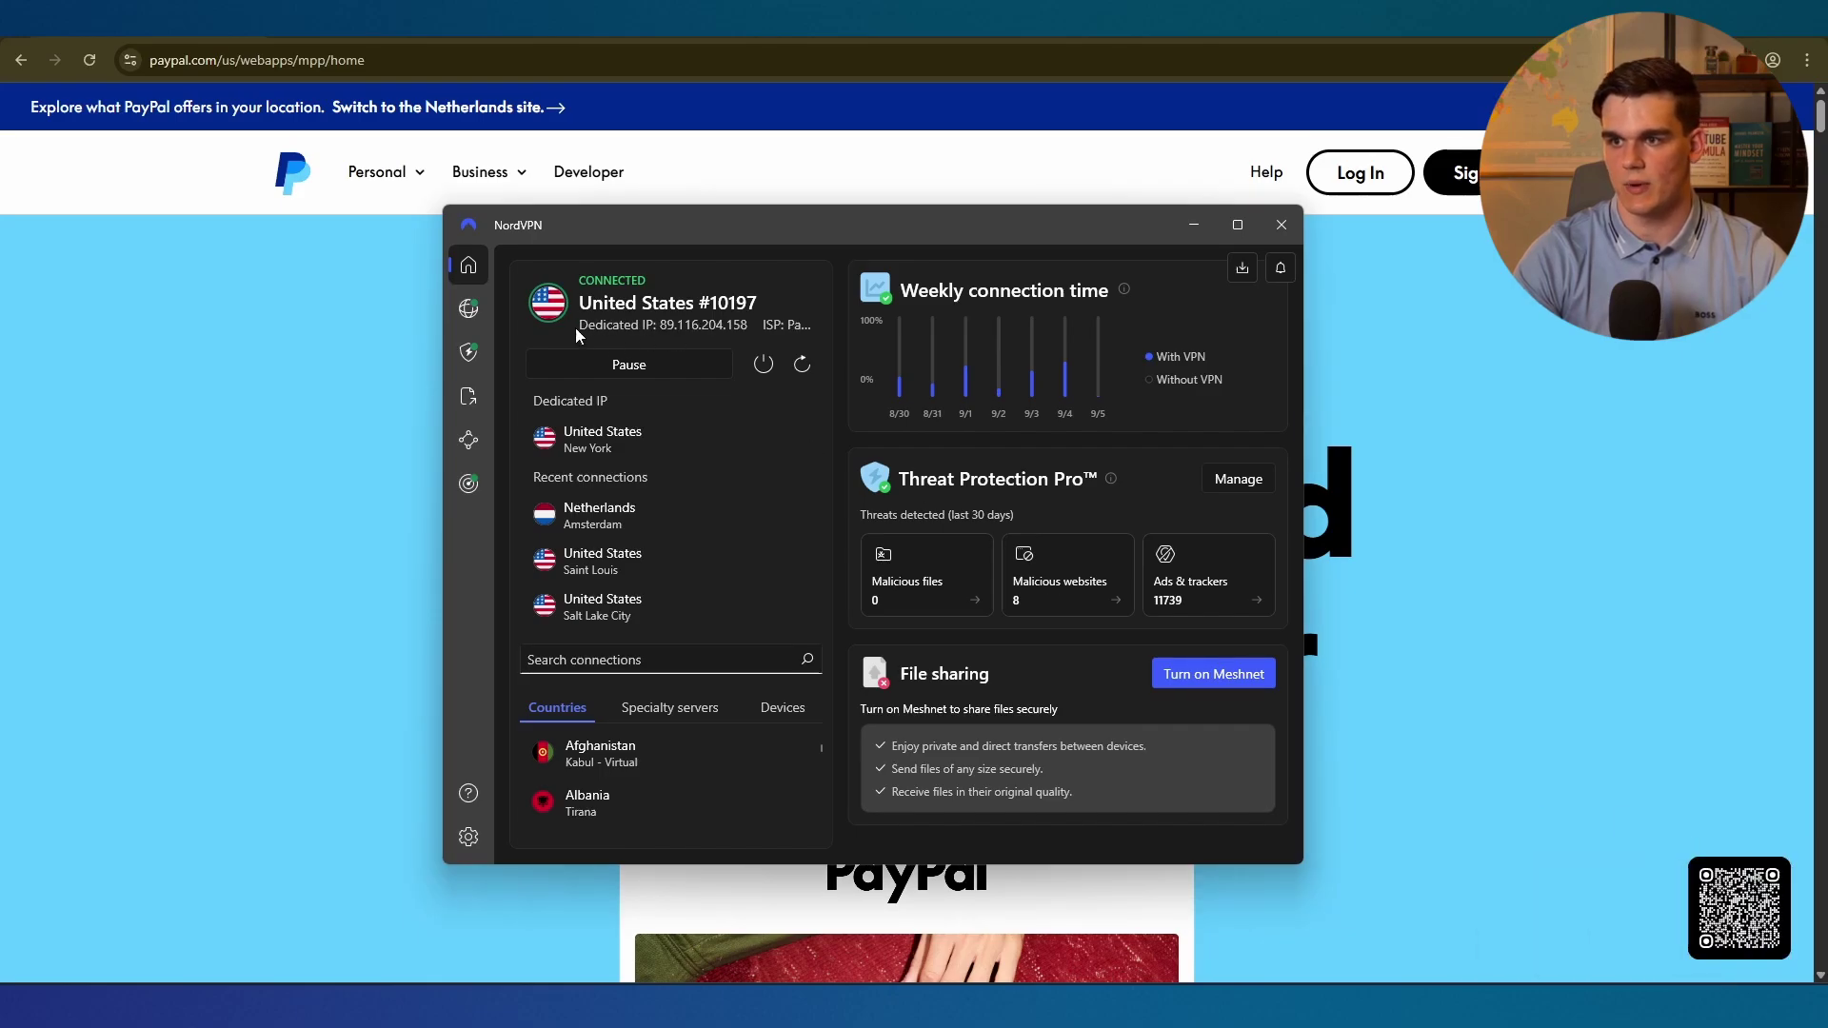
click(322, 495)
click(89, 60)
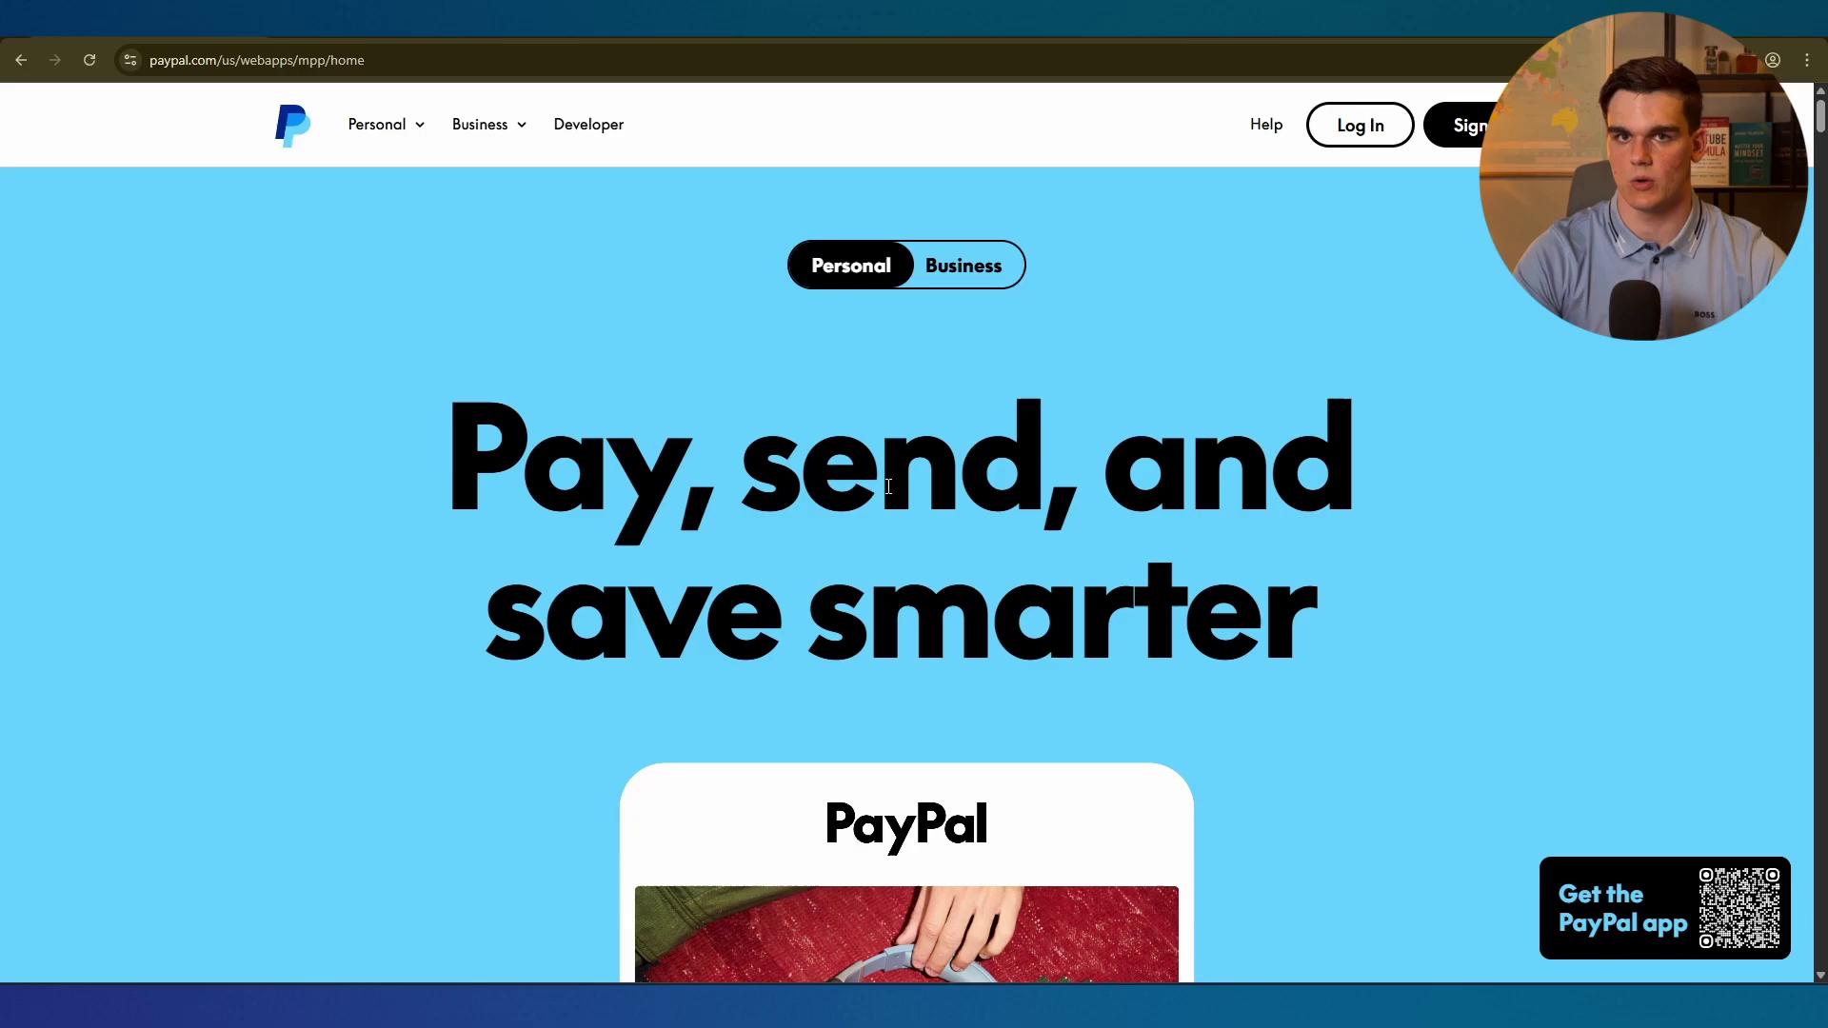
Sign up for a PayPal Business account and agree to the terms to create it.
click(1457, 125)
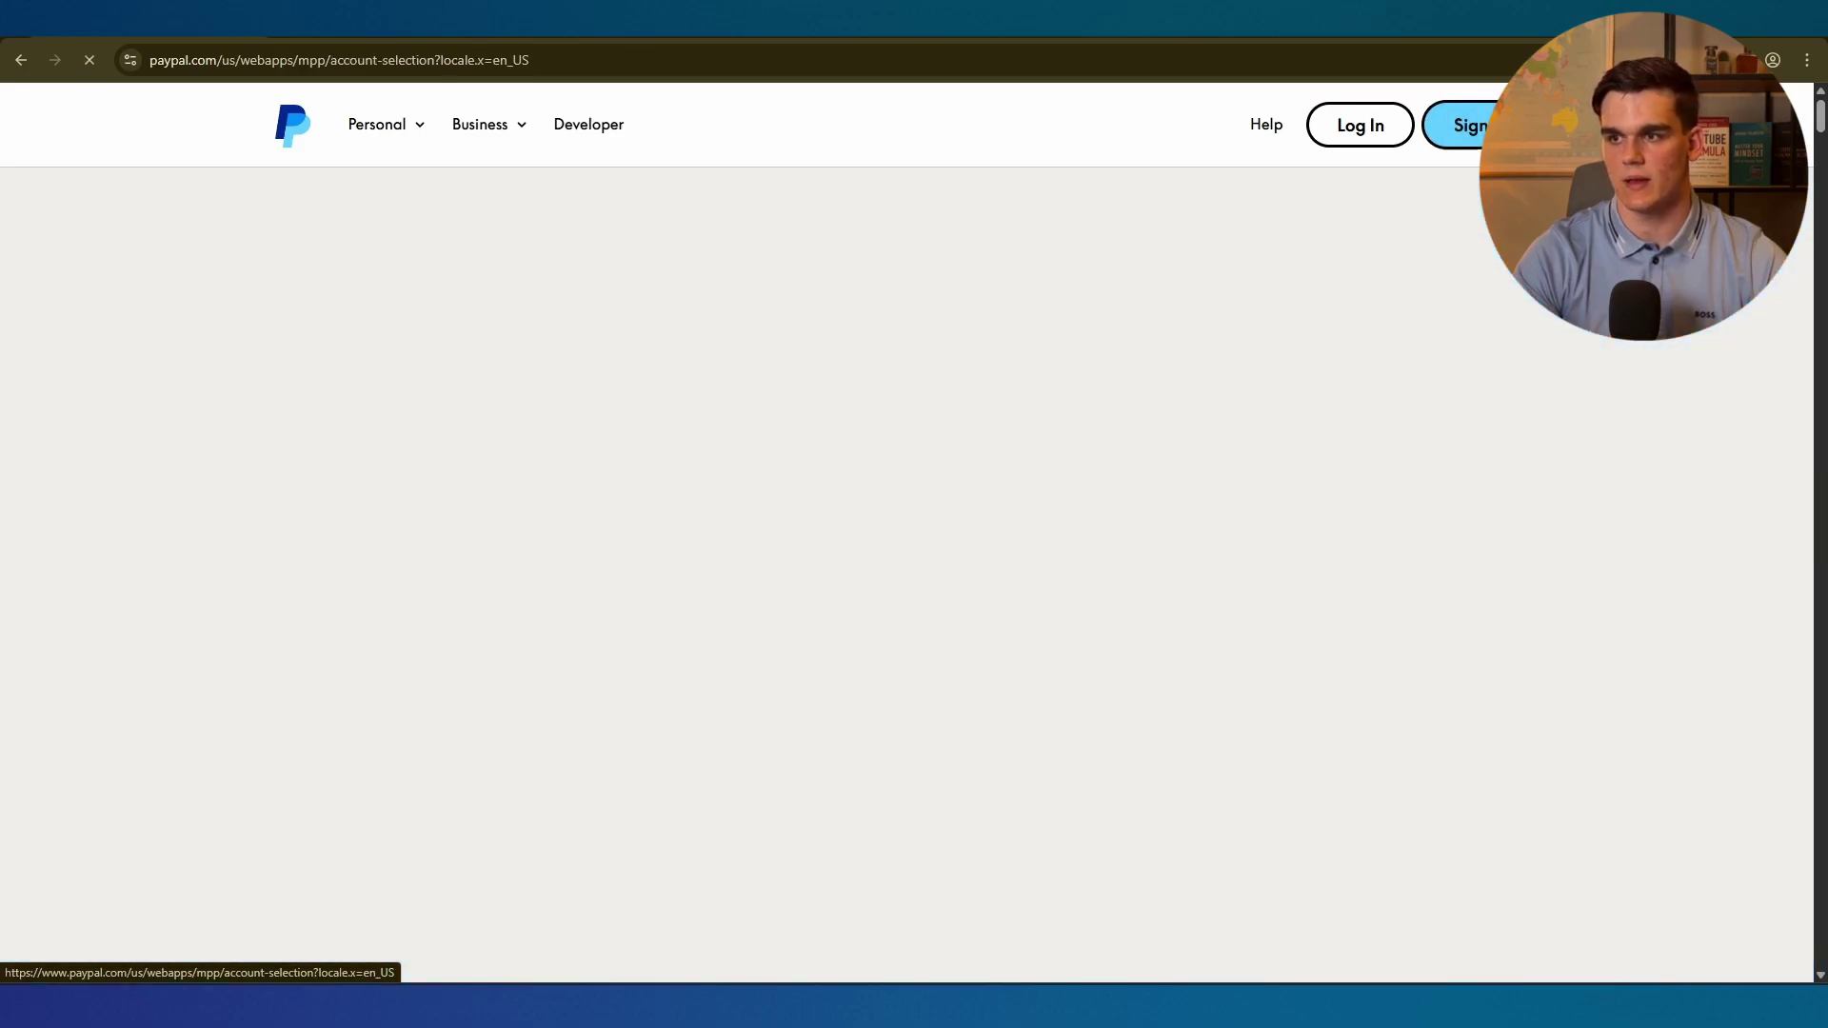
scroll(1103, 327, down, 2)
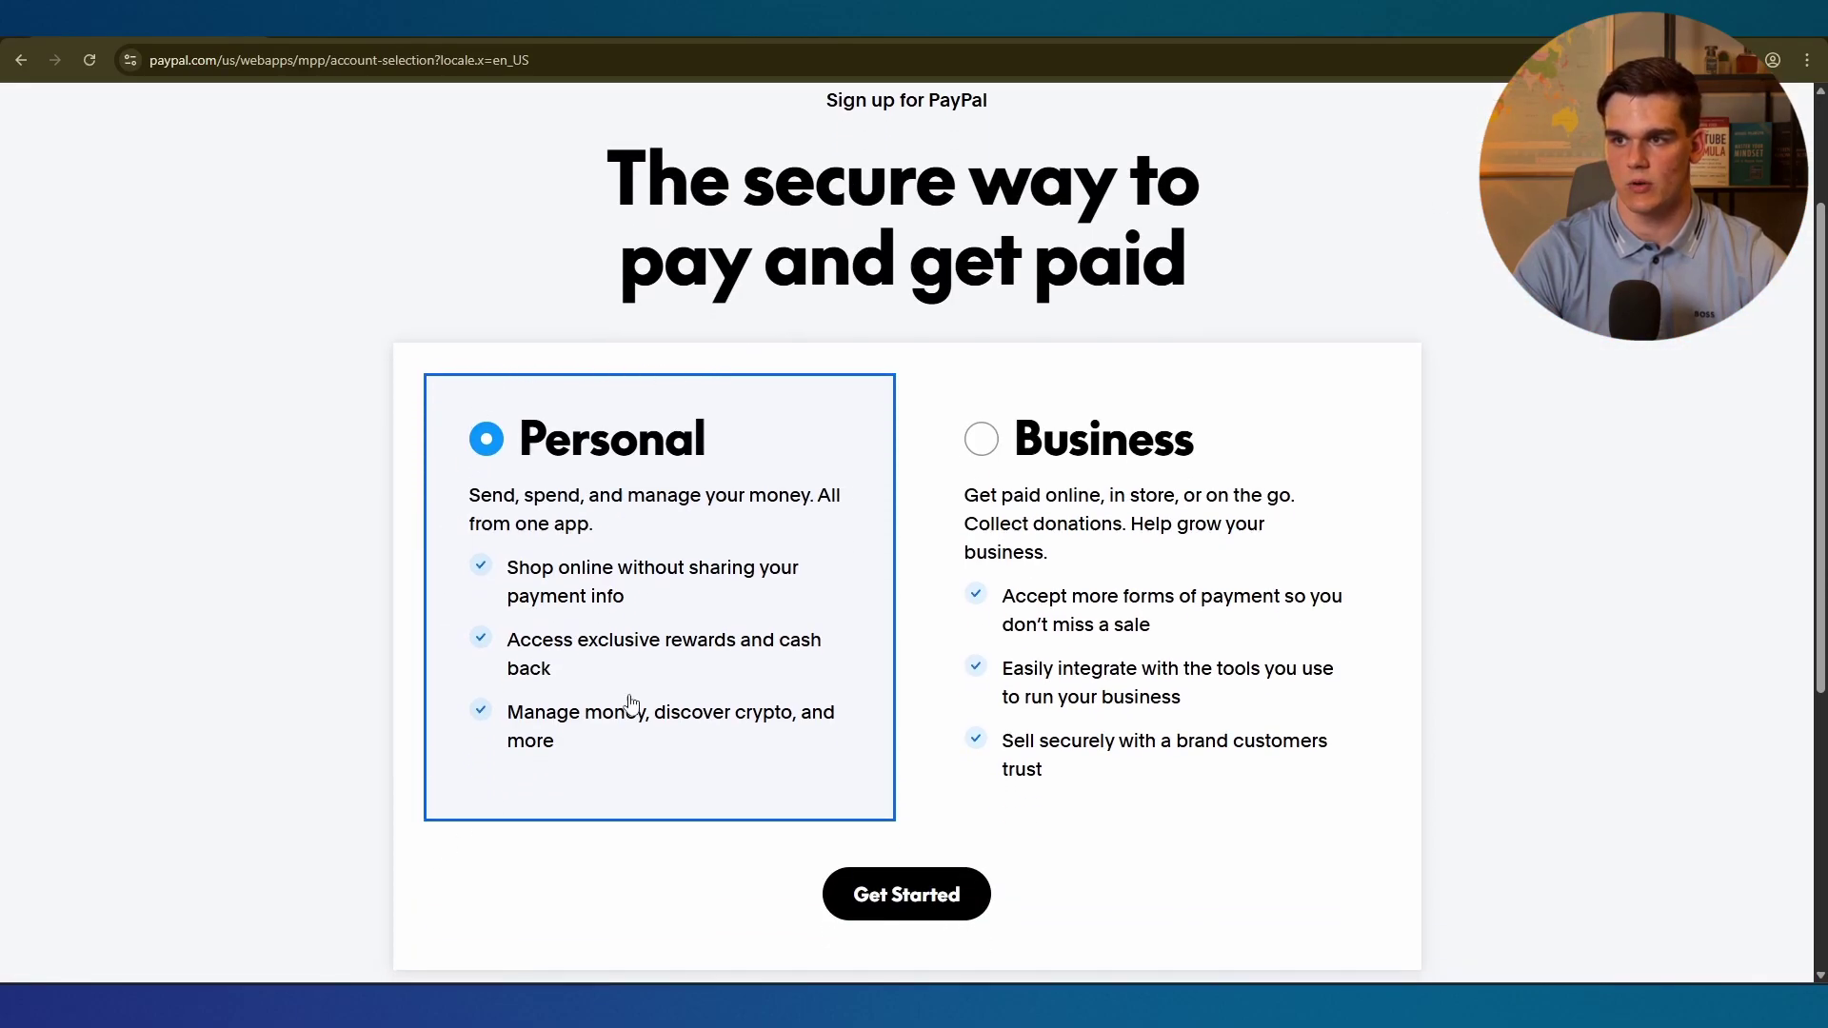
click(980, 443)
scroll(1095, 476, down, 1)
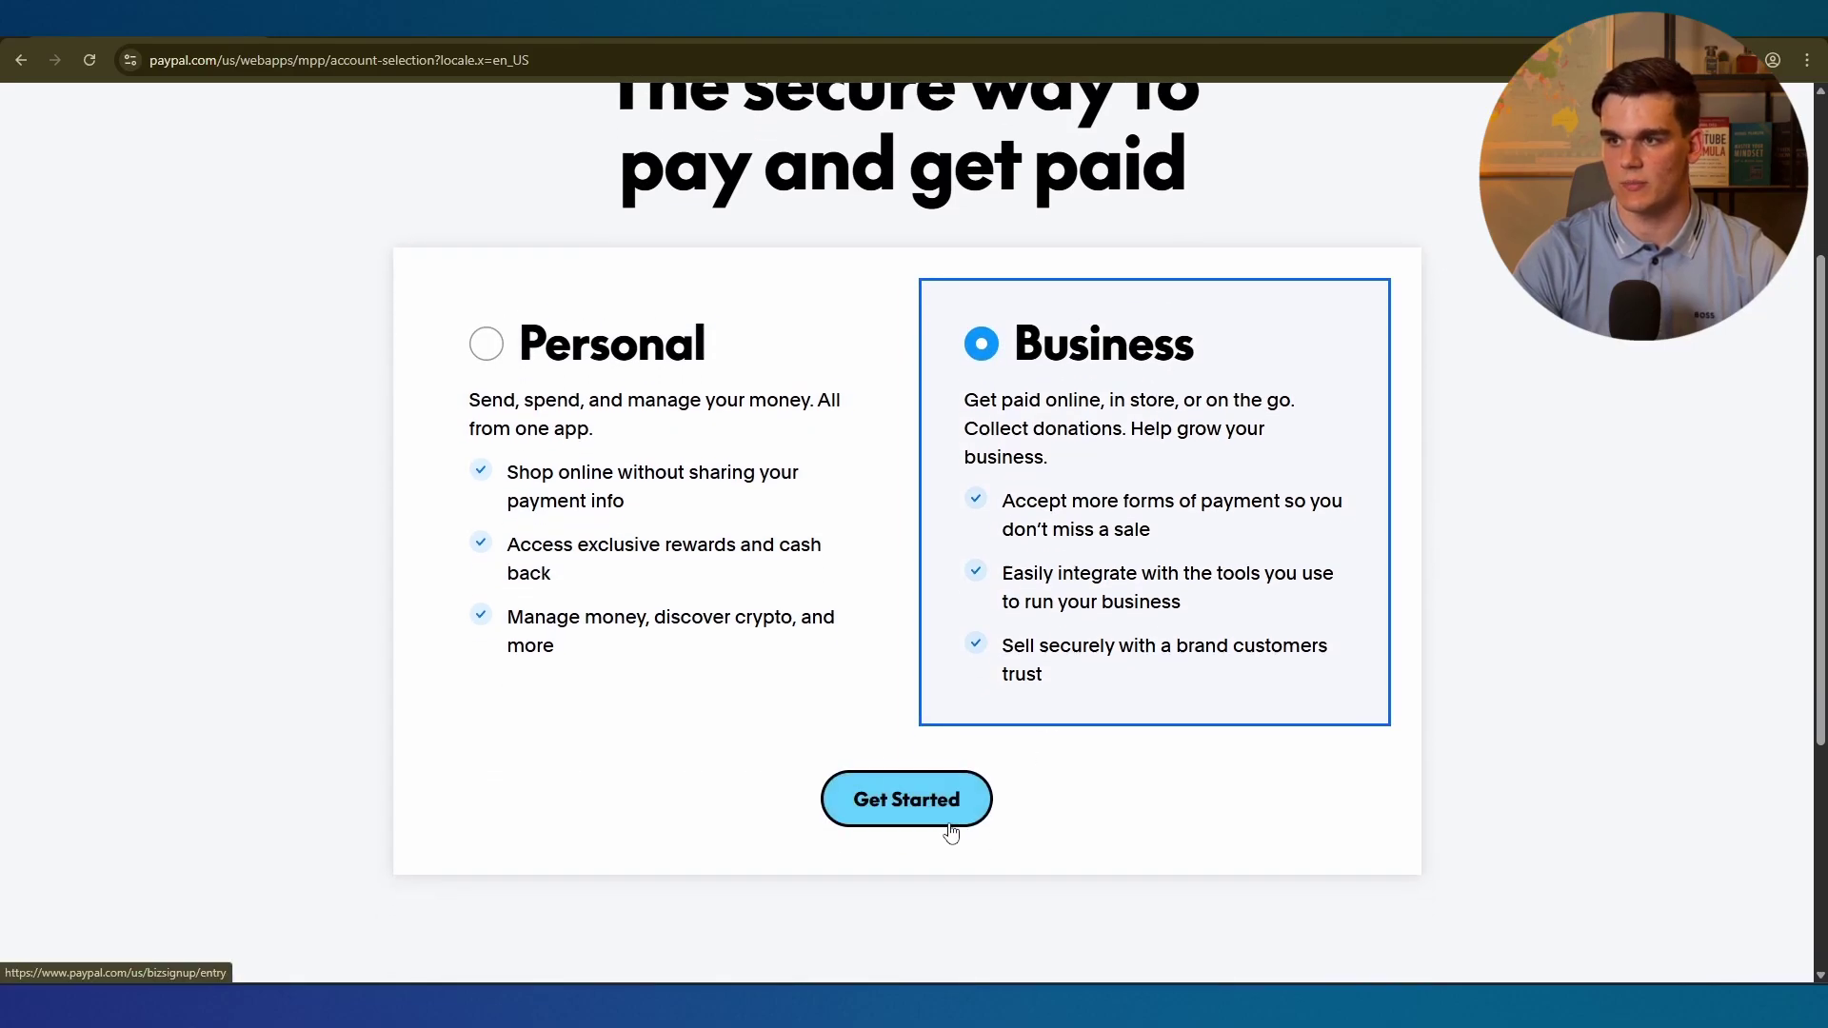
click(876, 825)
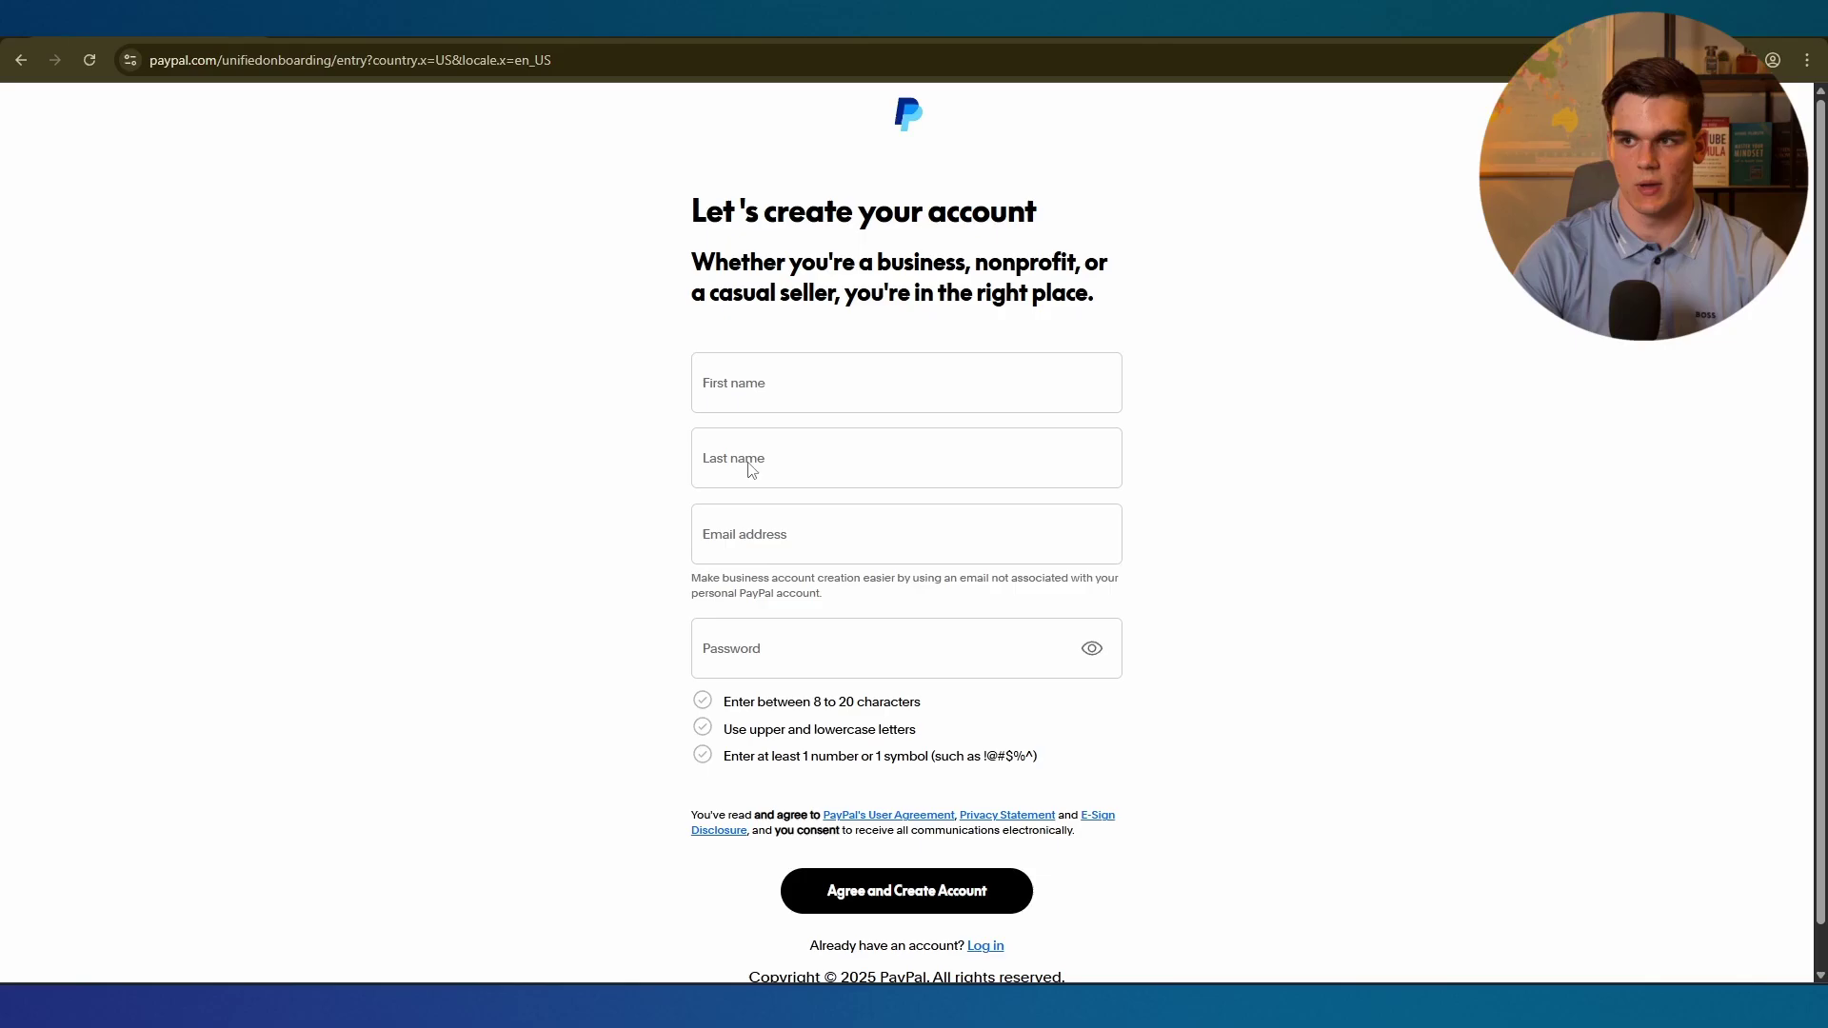
scroll(773, 698, down, 1)
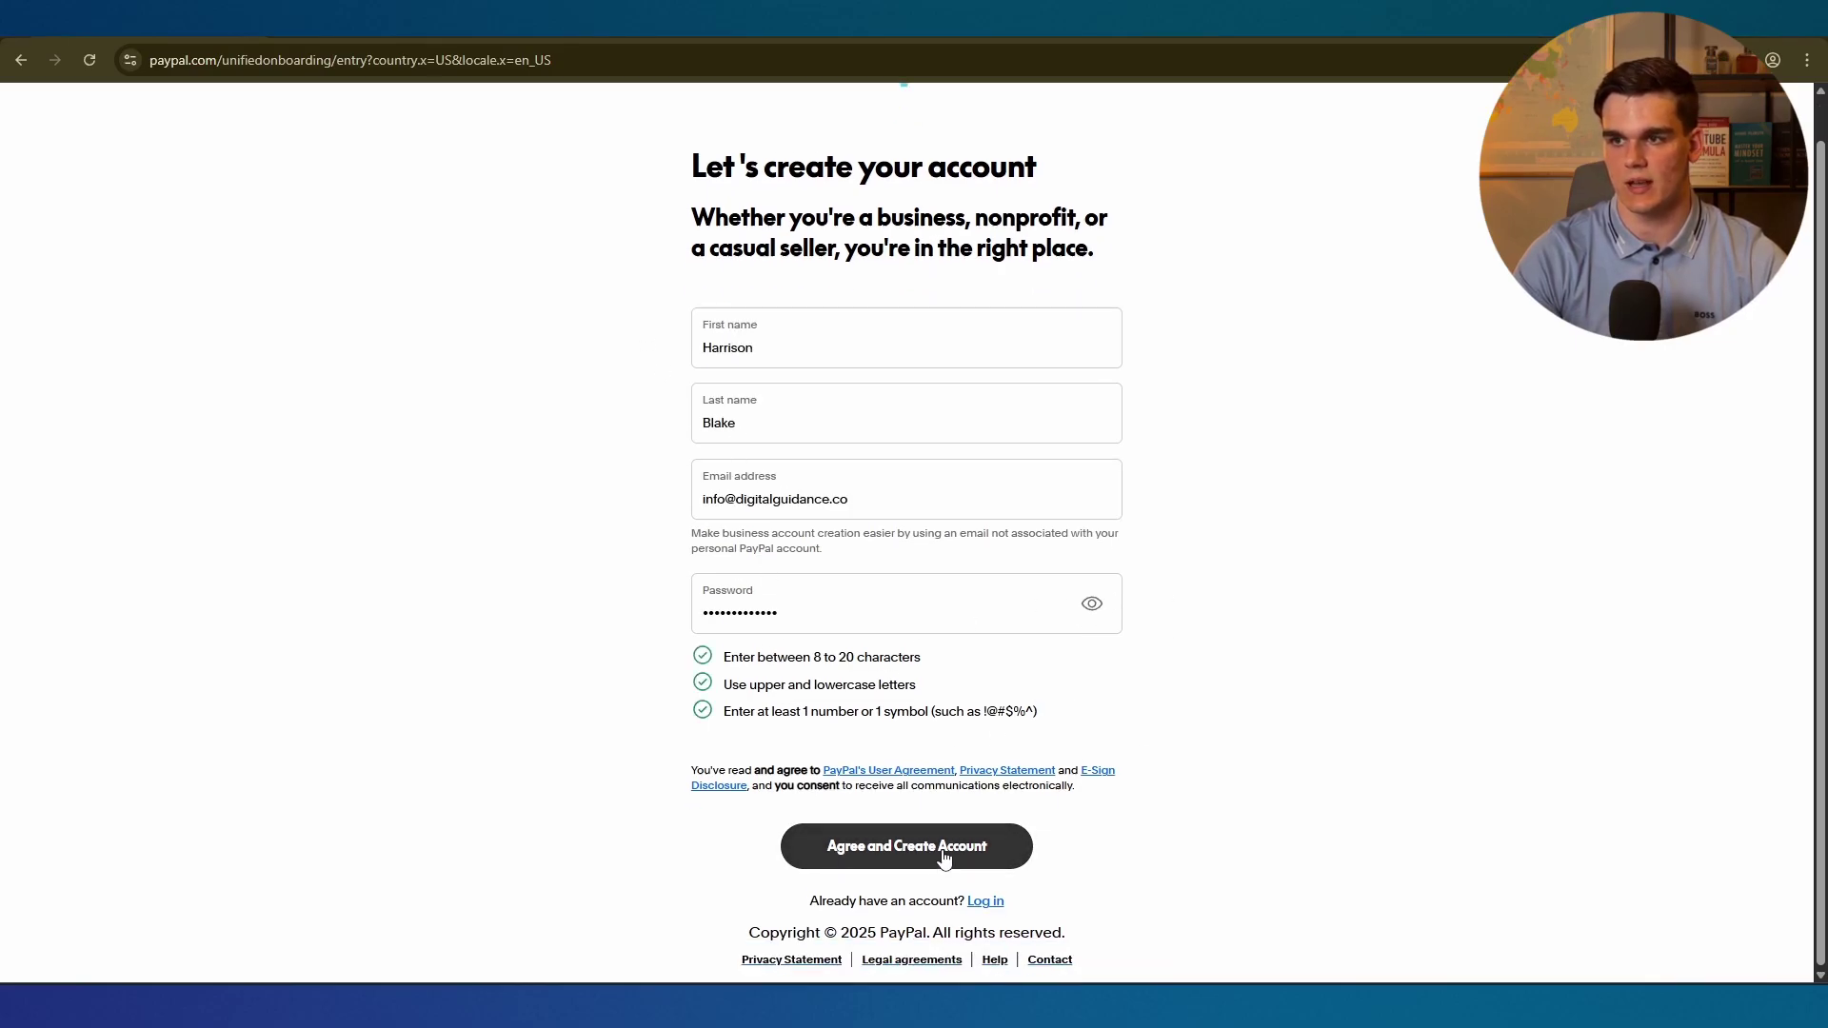
click(906, 862)
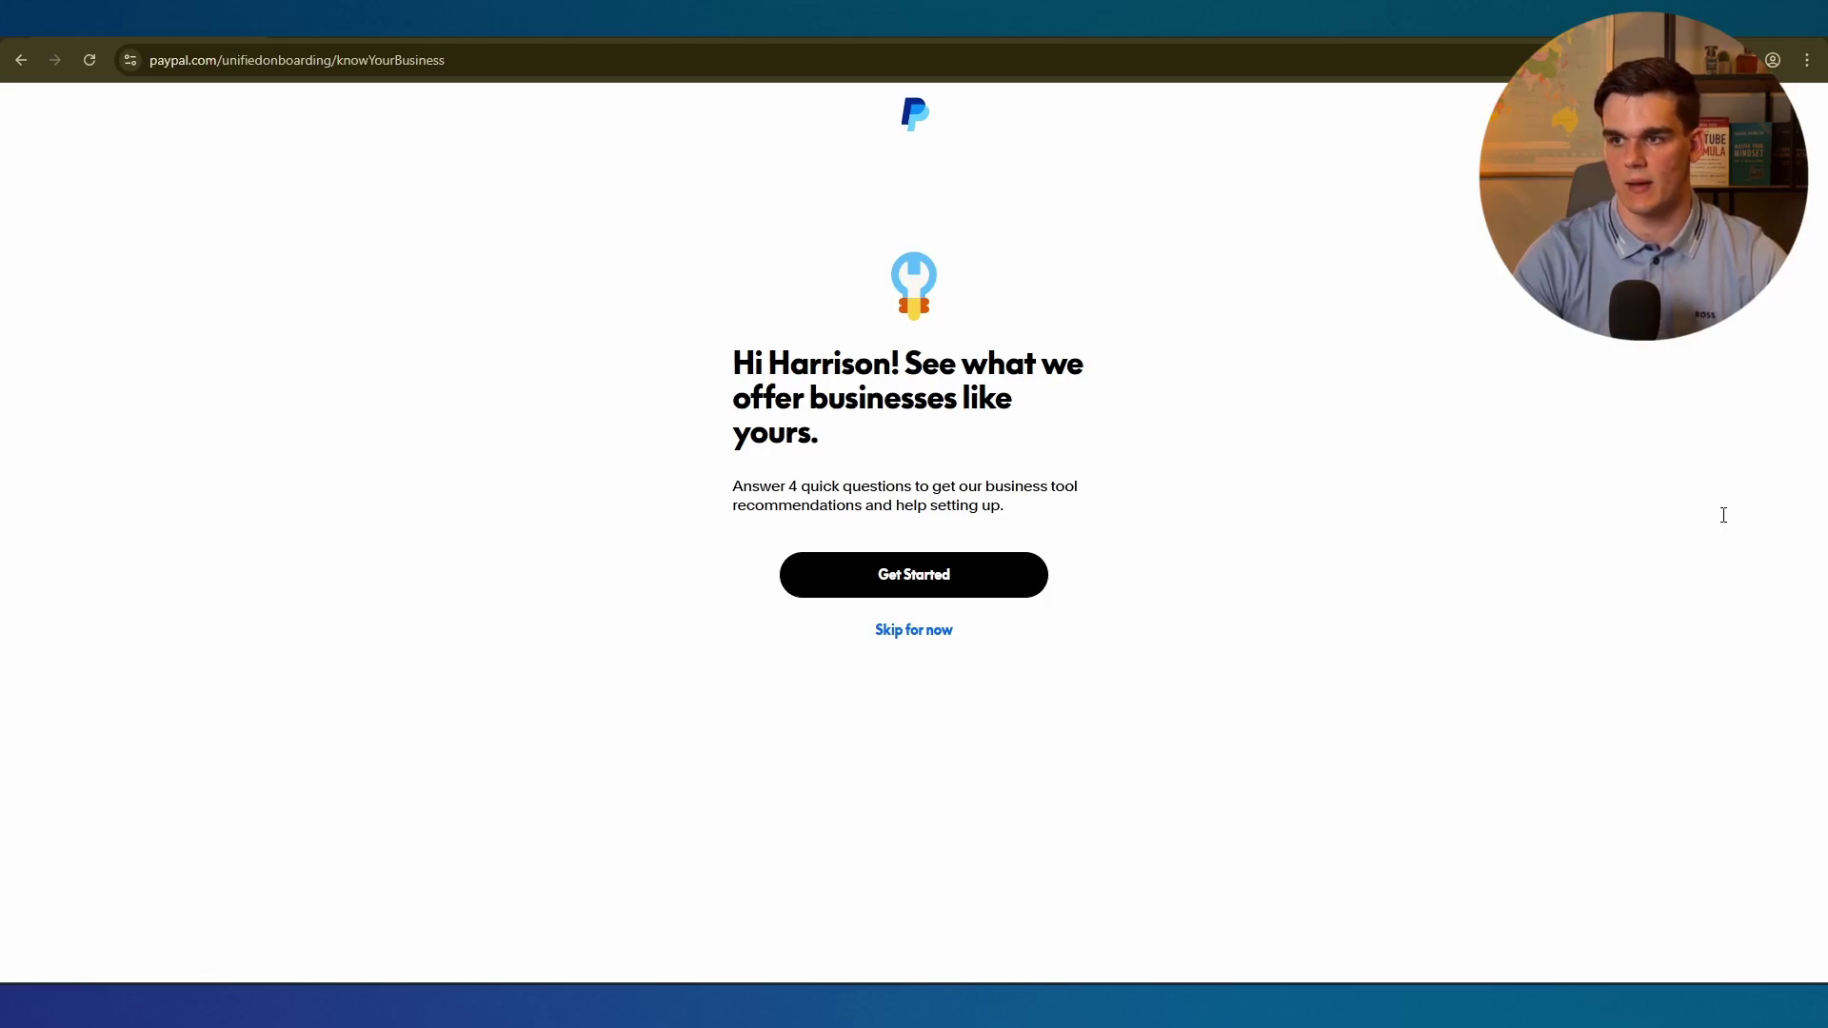
Use PayPal's confirmation link in Hostinger Webmail, then continue back to PayPal.
key(alt+Tab)
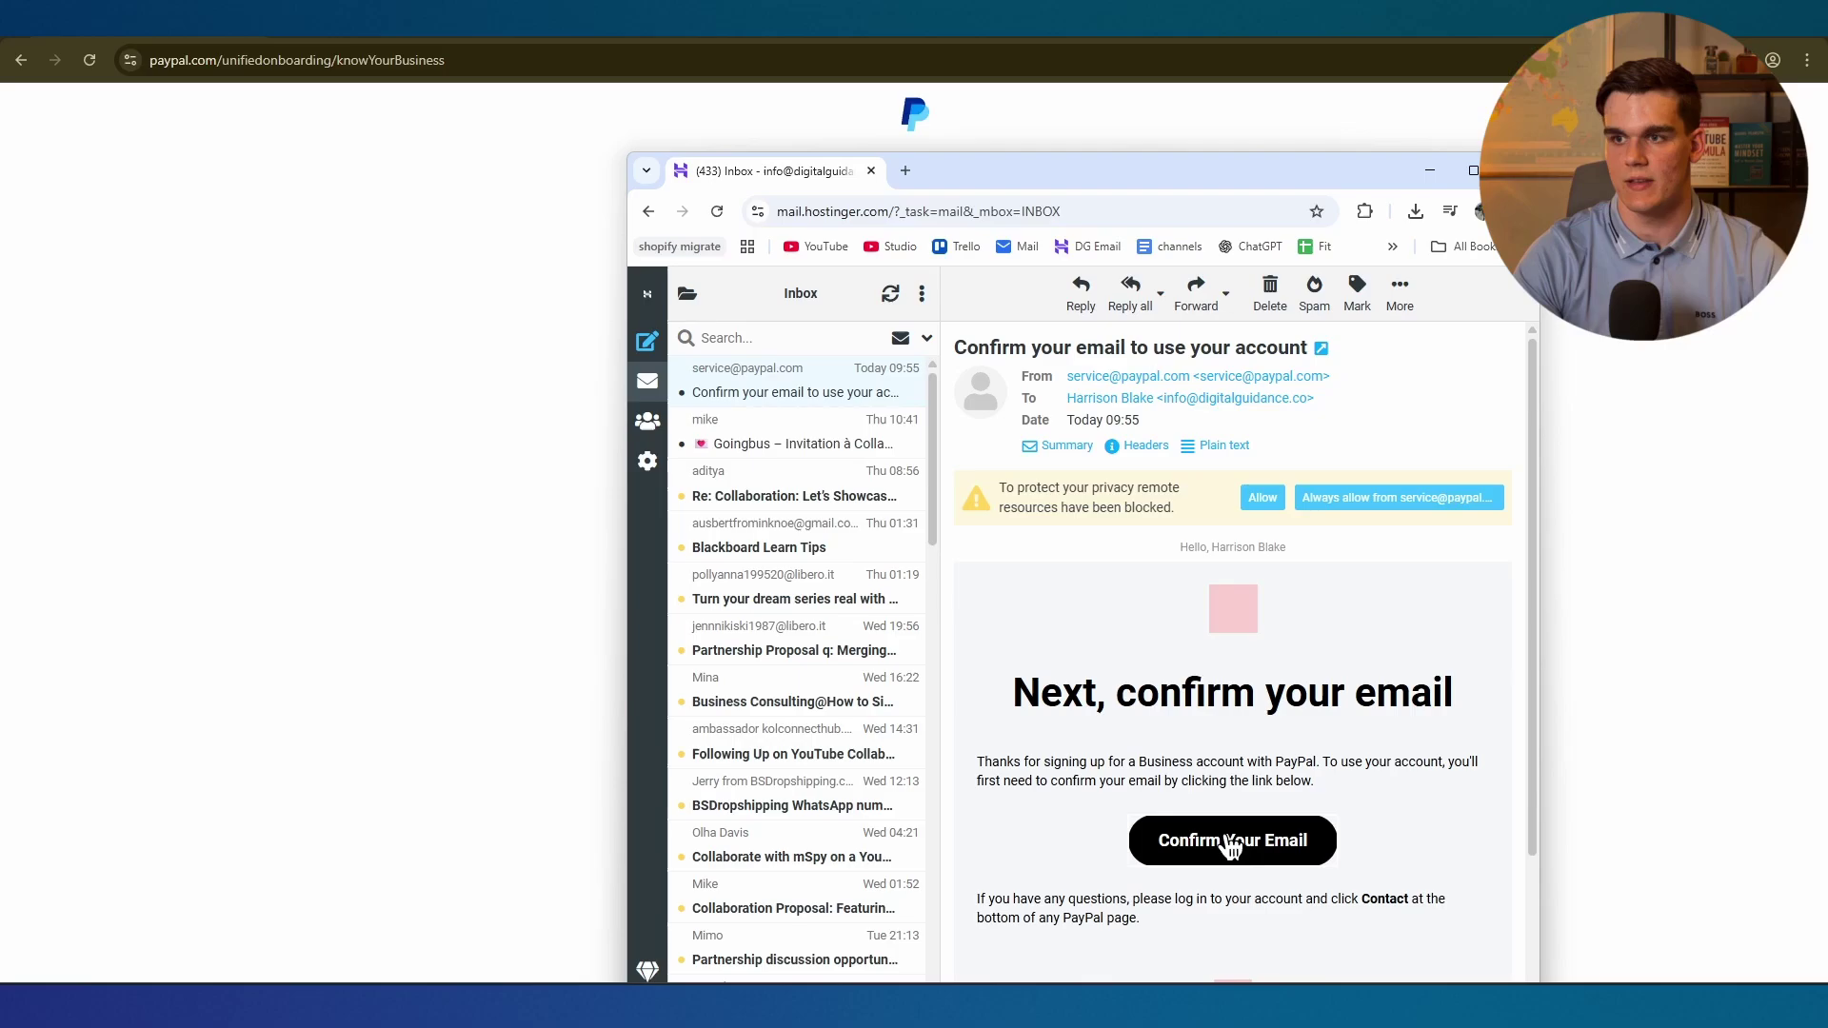
click(262, 44)
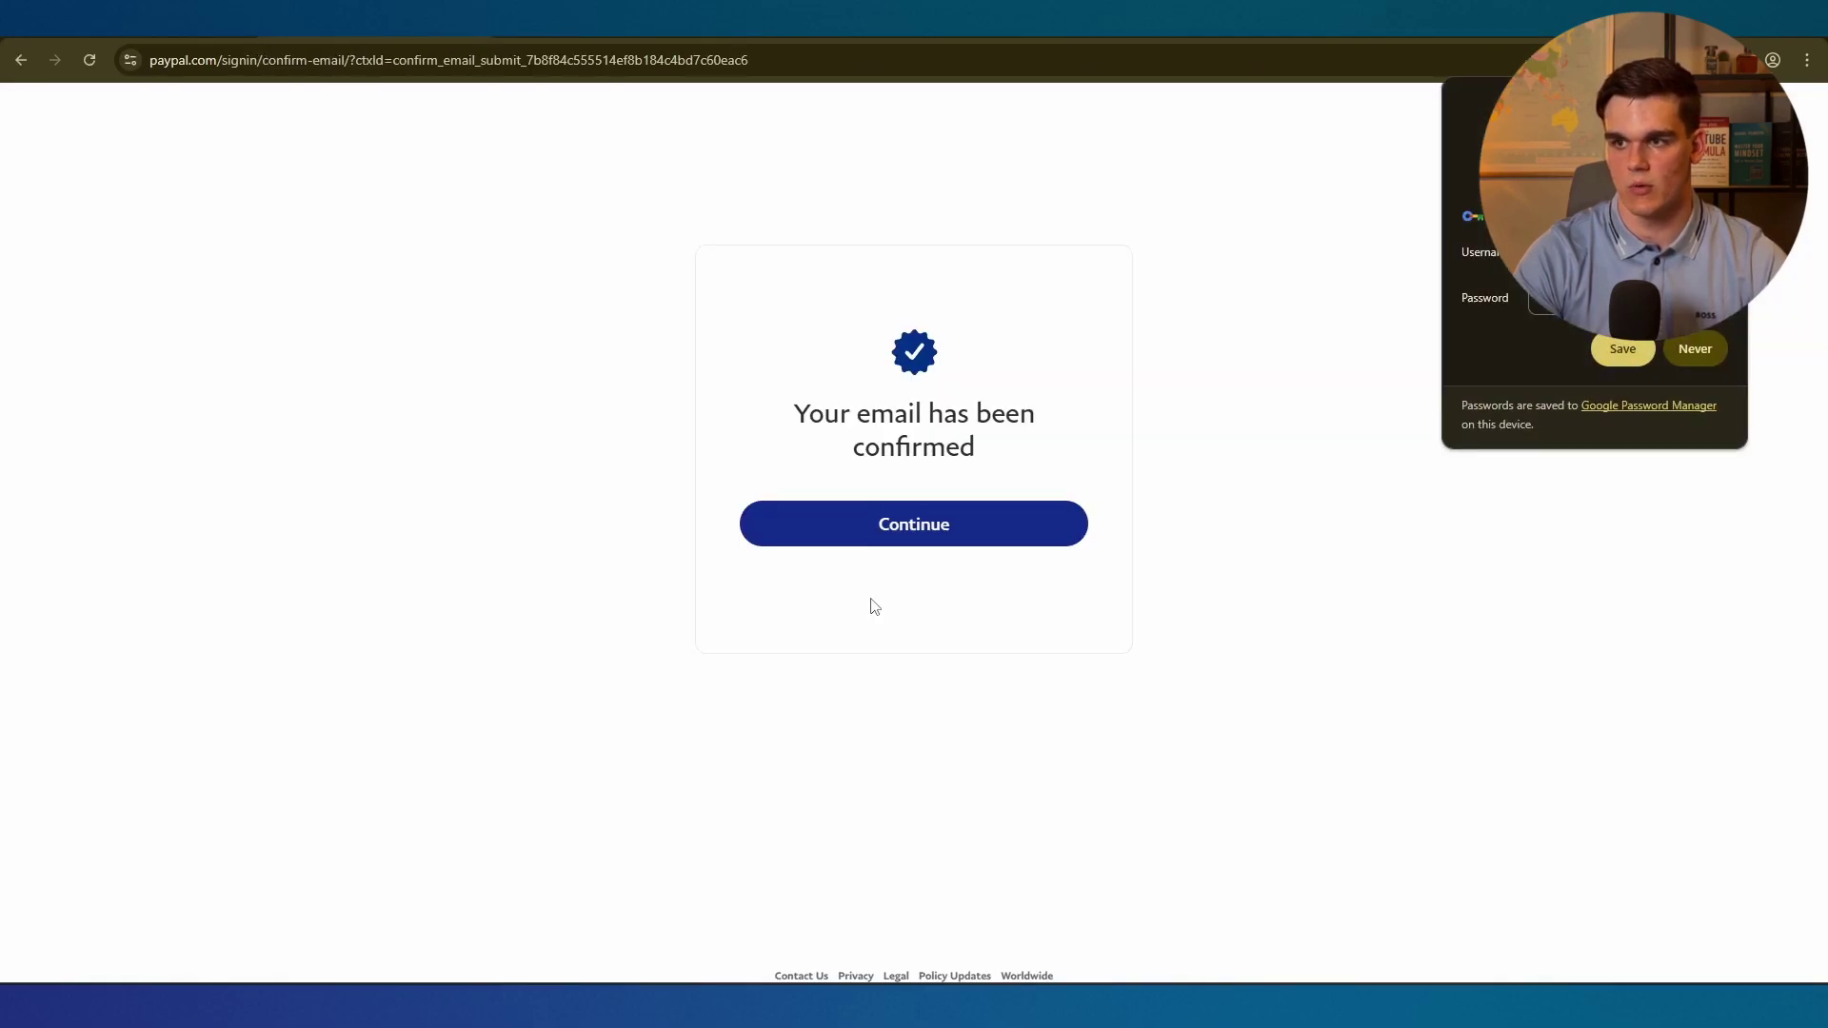
click(1020, 523)
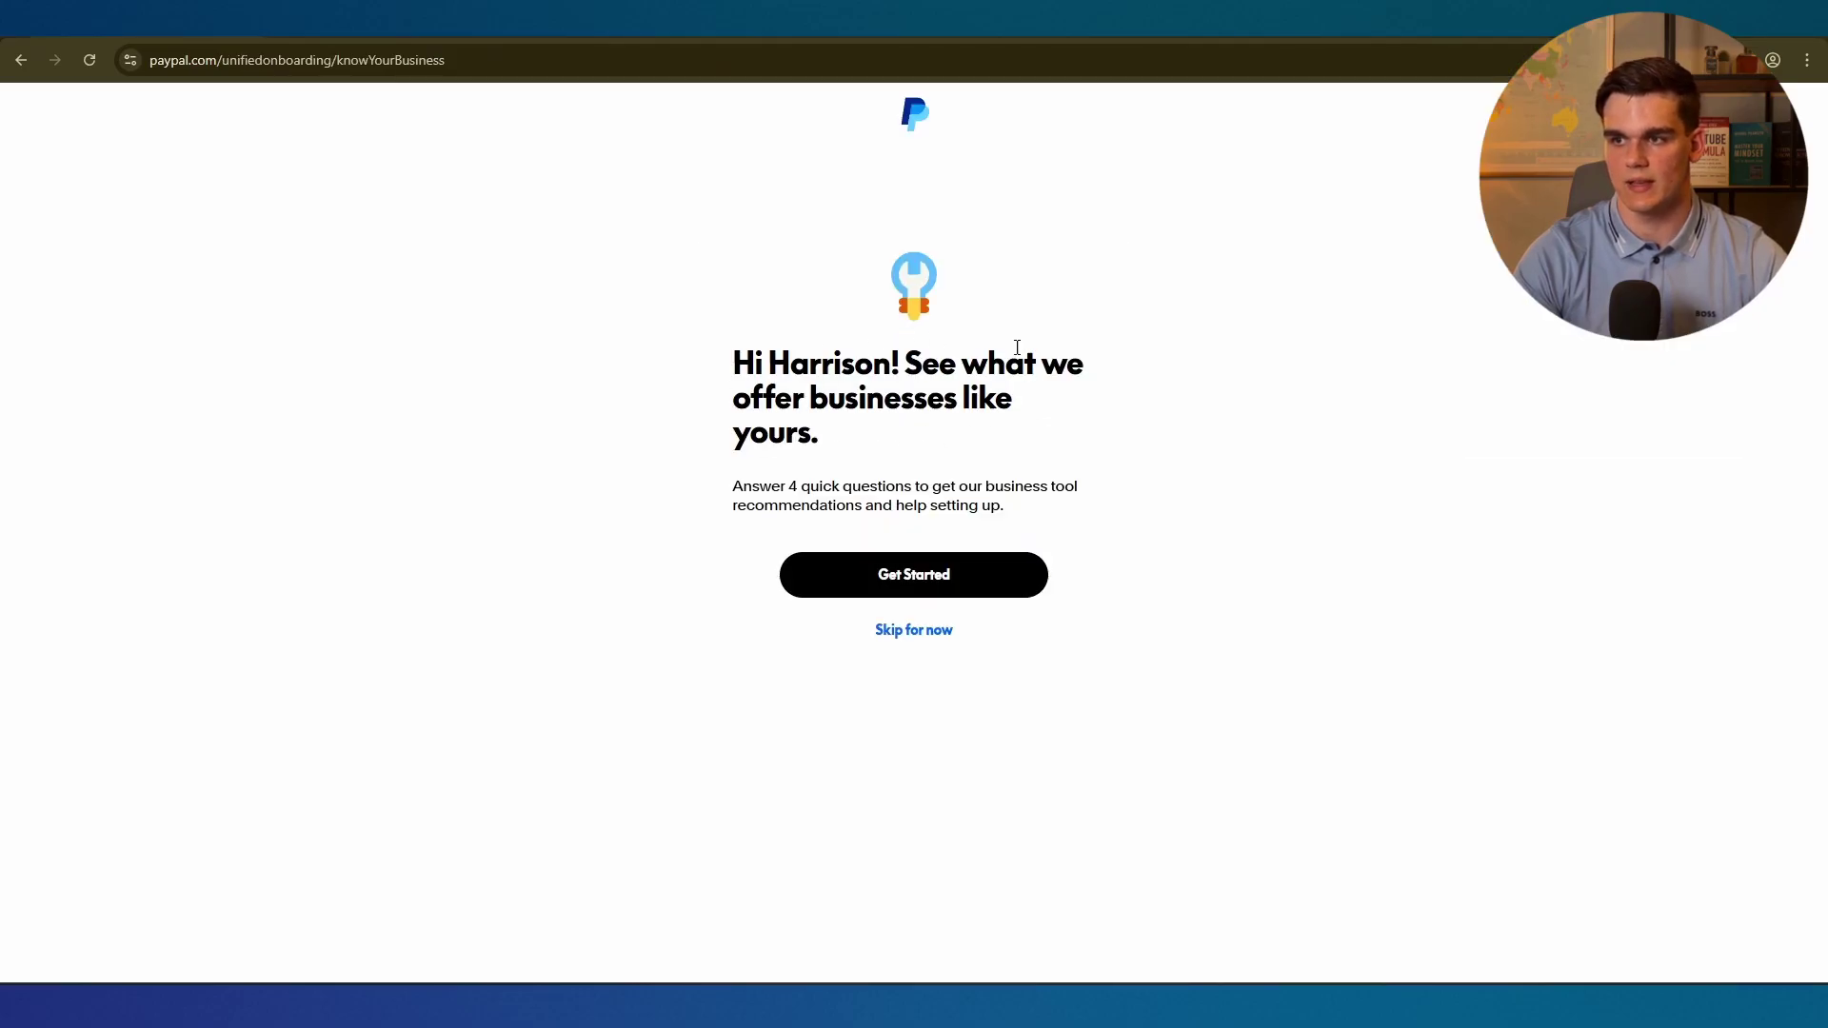
Answer that Digital products are sold through Social media.
click(906, 578)
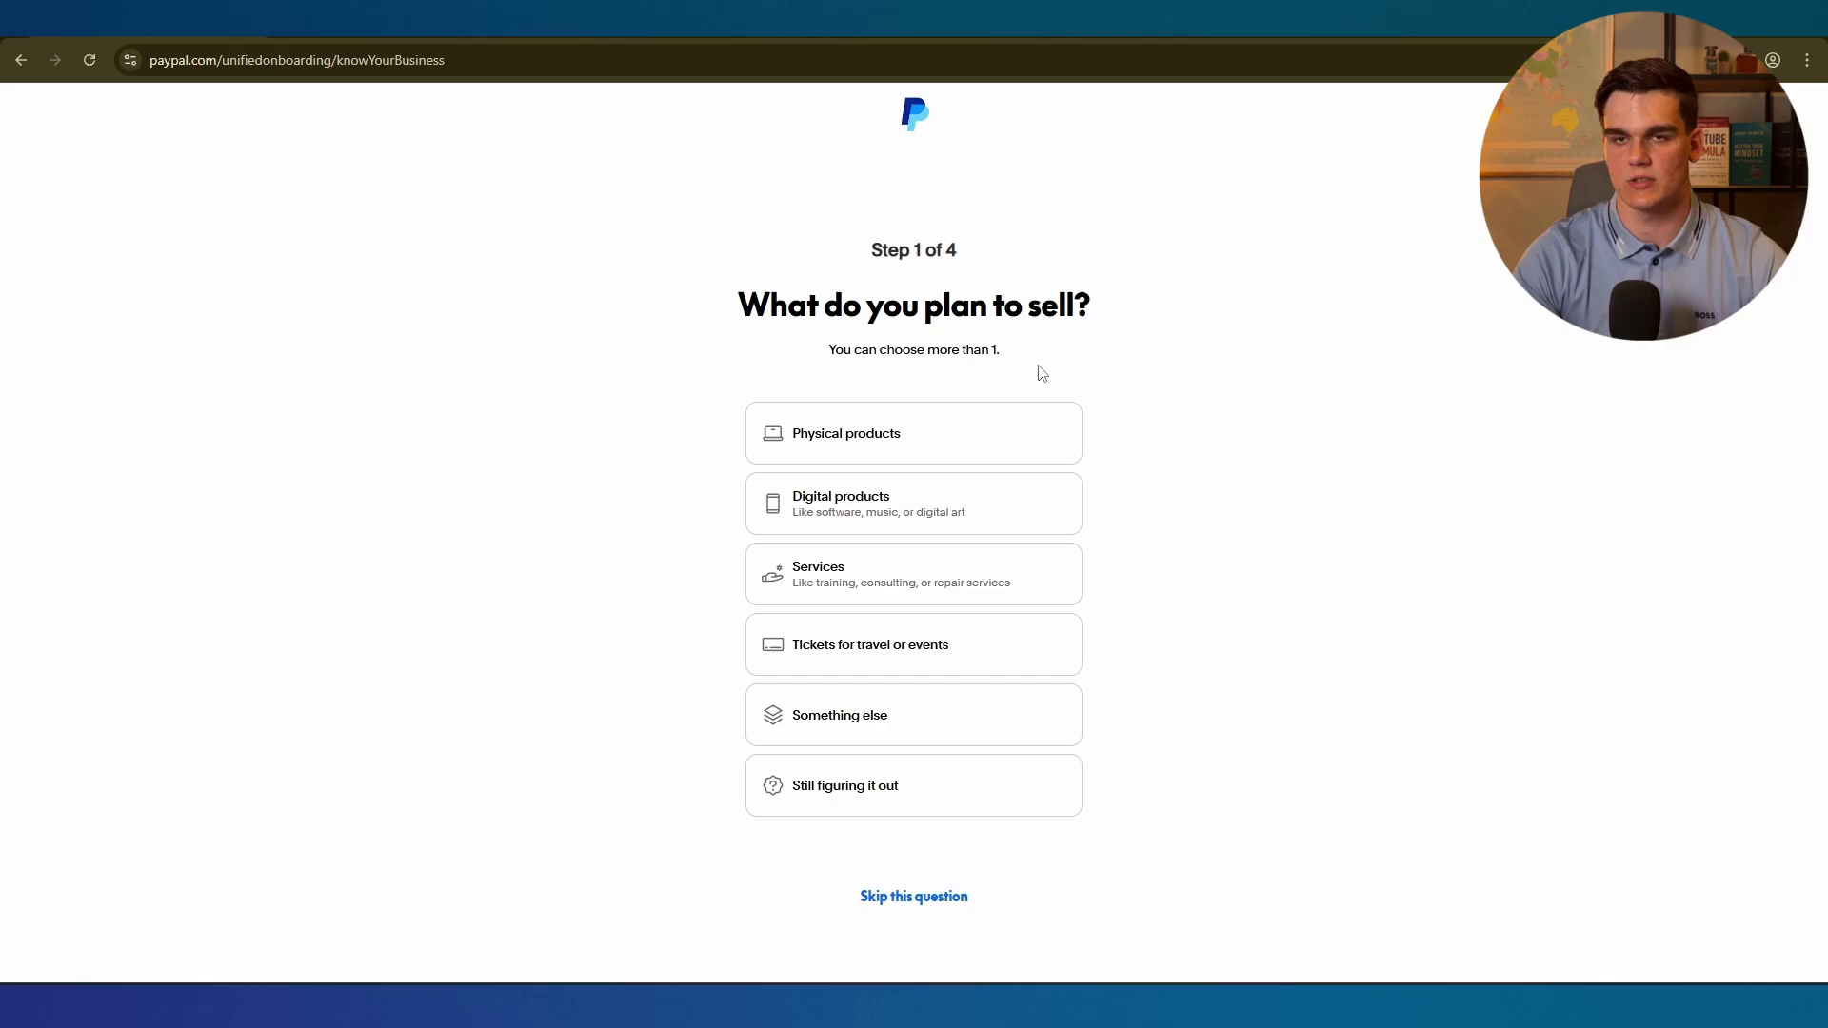
click(864, 516)
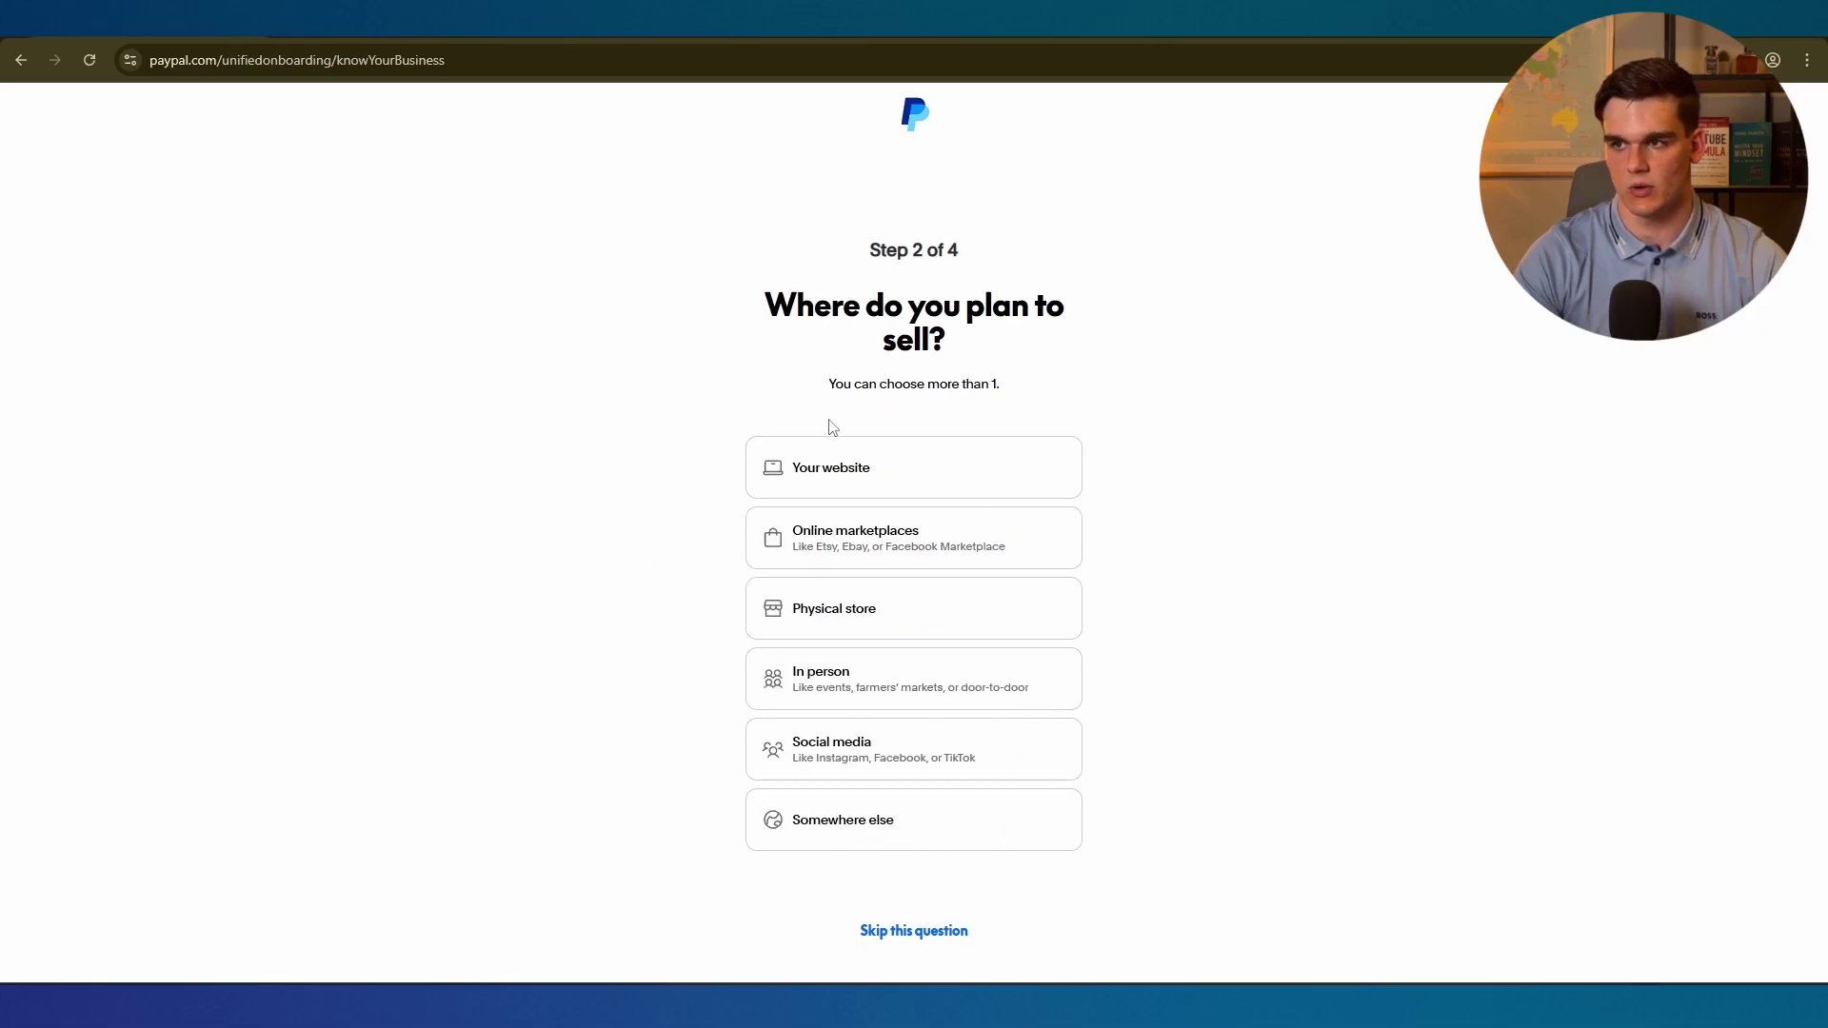
click(807, 752)
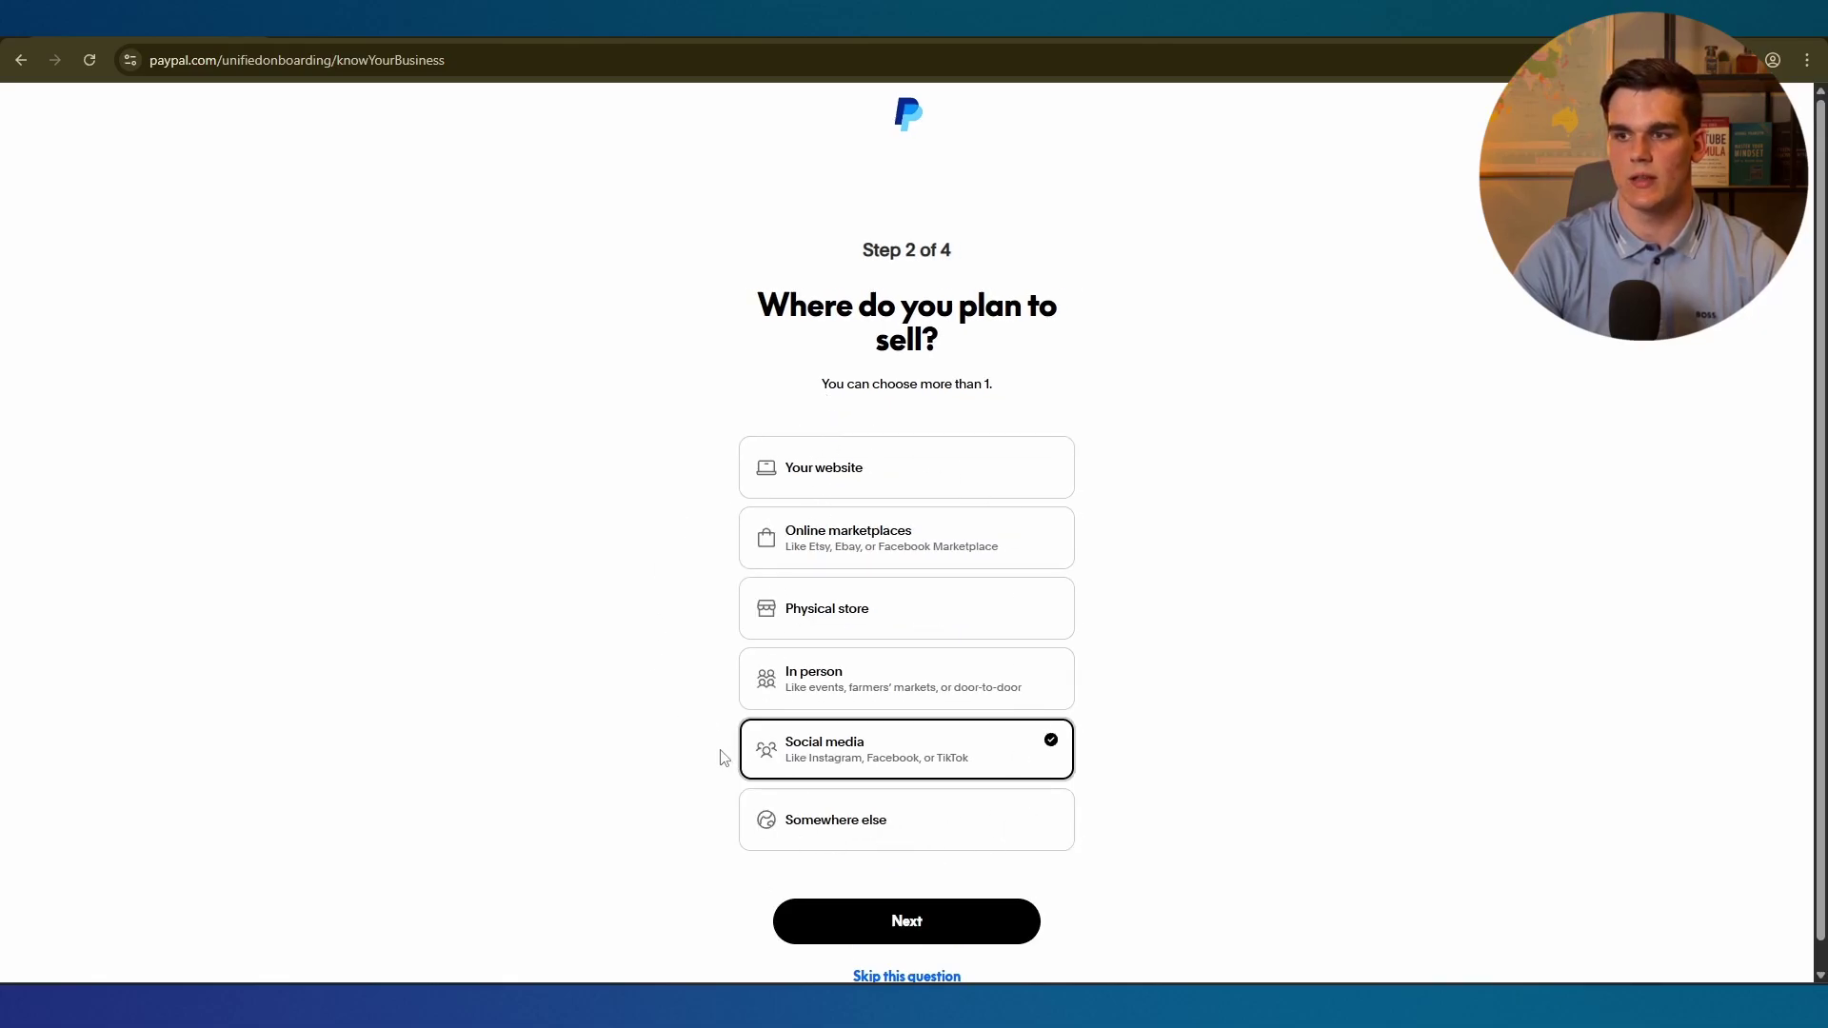
scroll(809, 819, down, 1)
click(887, 876)
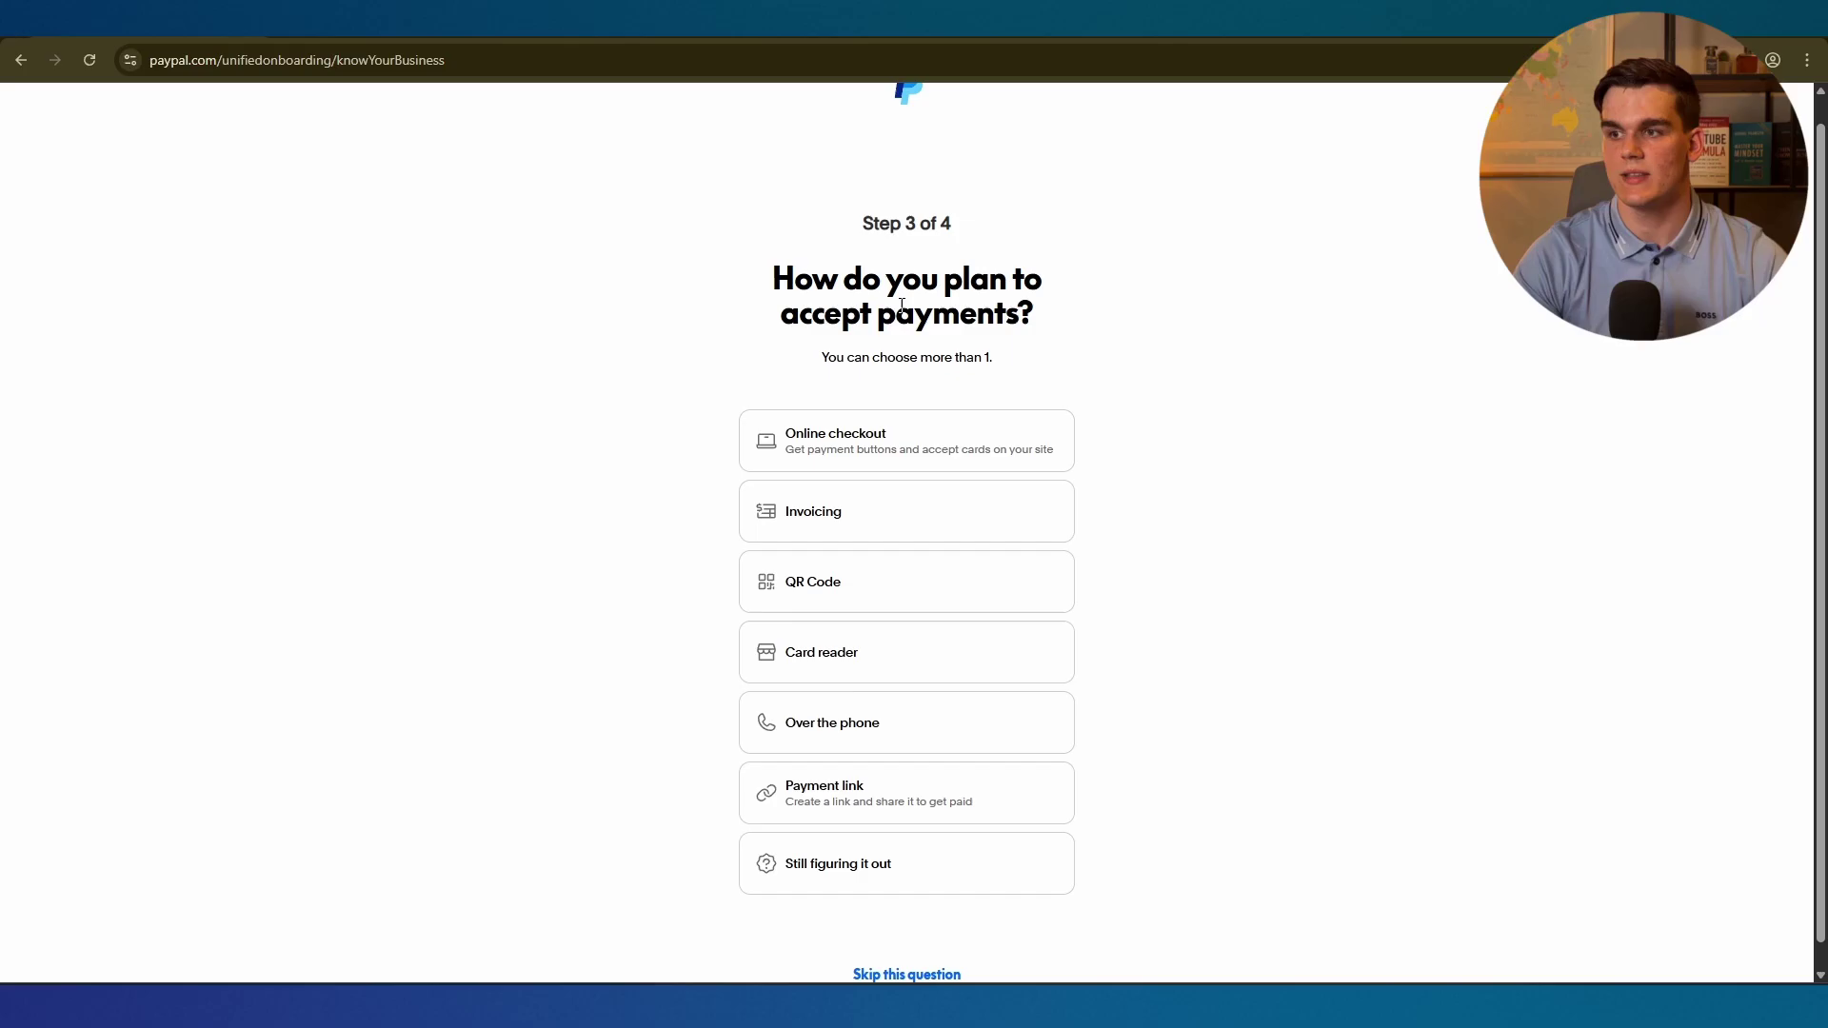
Choose Payment link, Online checkout and One-time payment, then submit for recommendations.
click(755, 771)
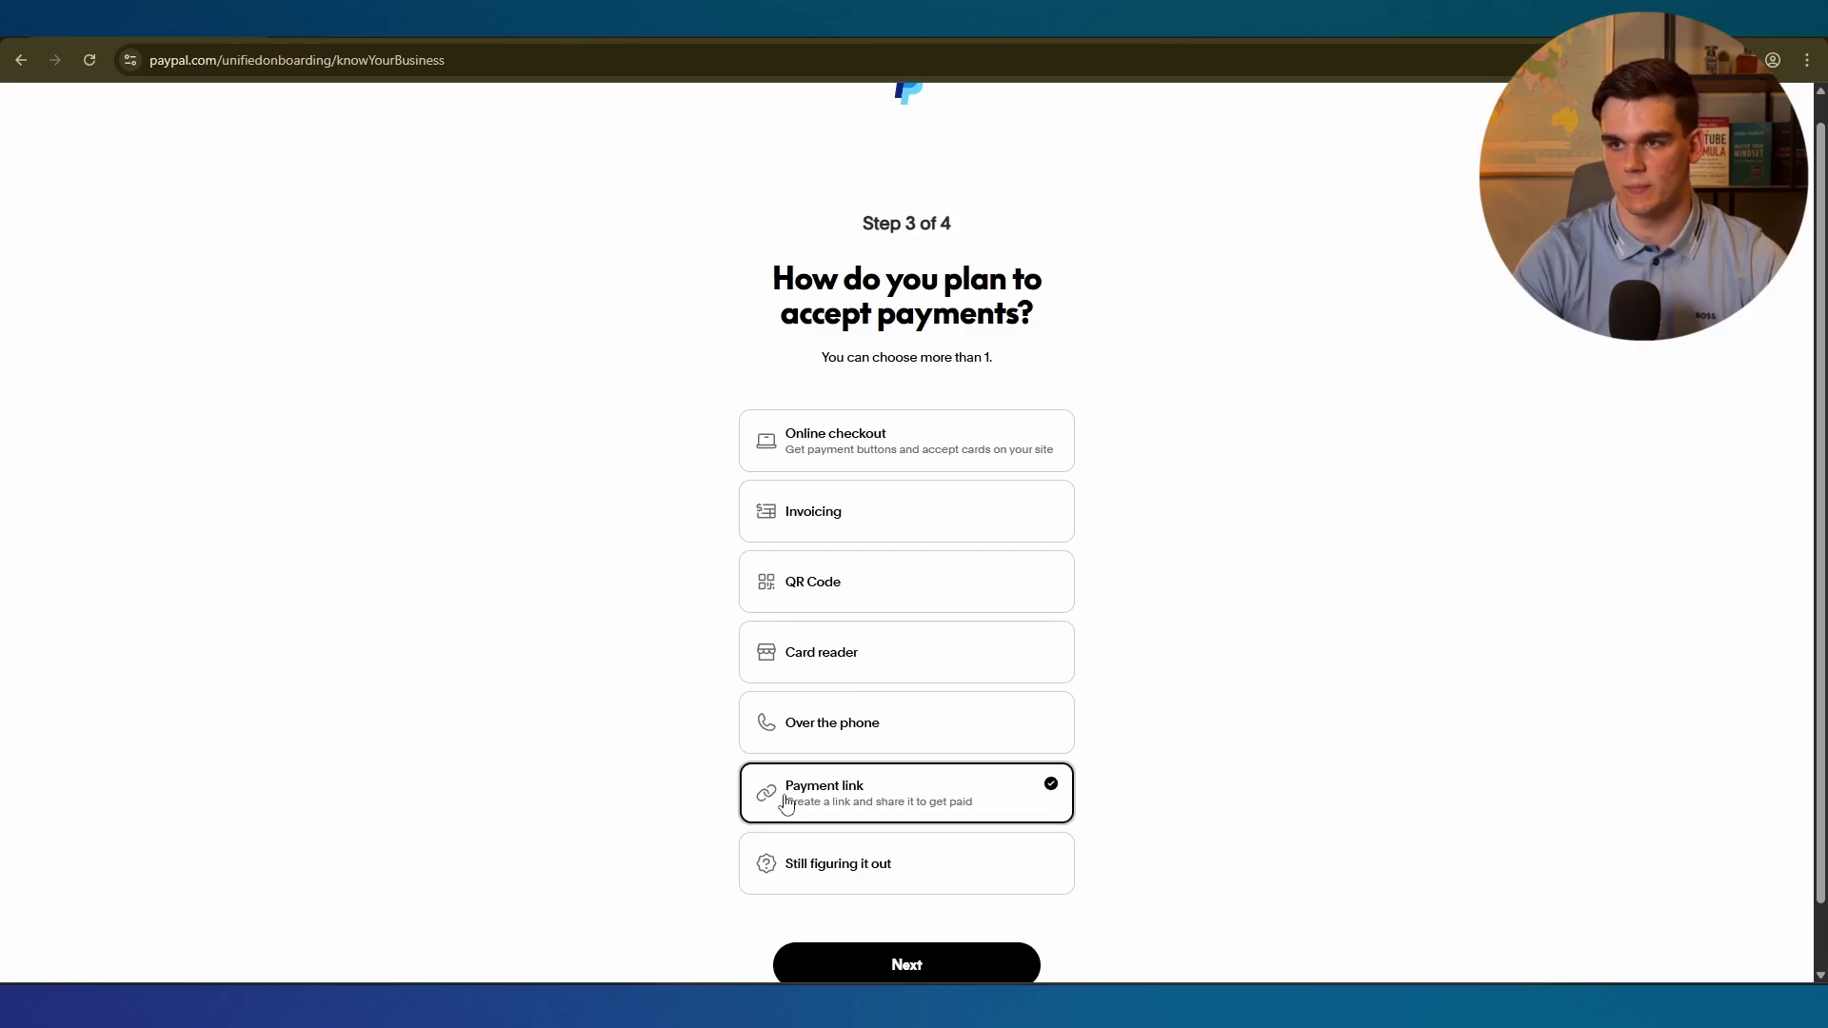
click(796, 455)
scroll(790, 533, down, 1)
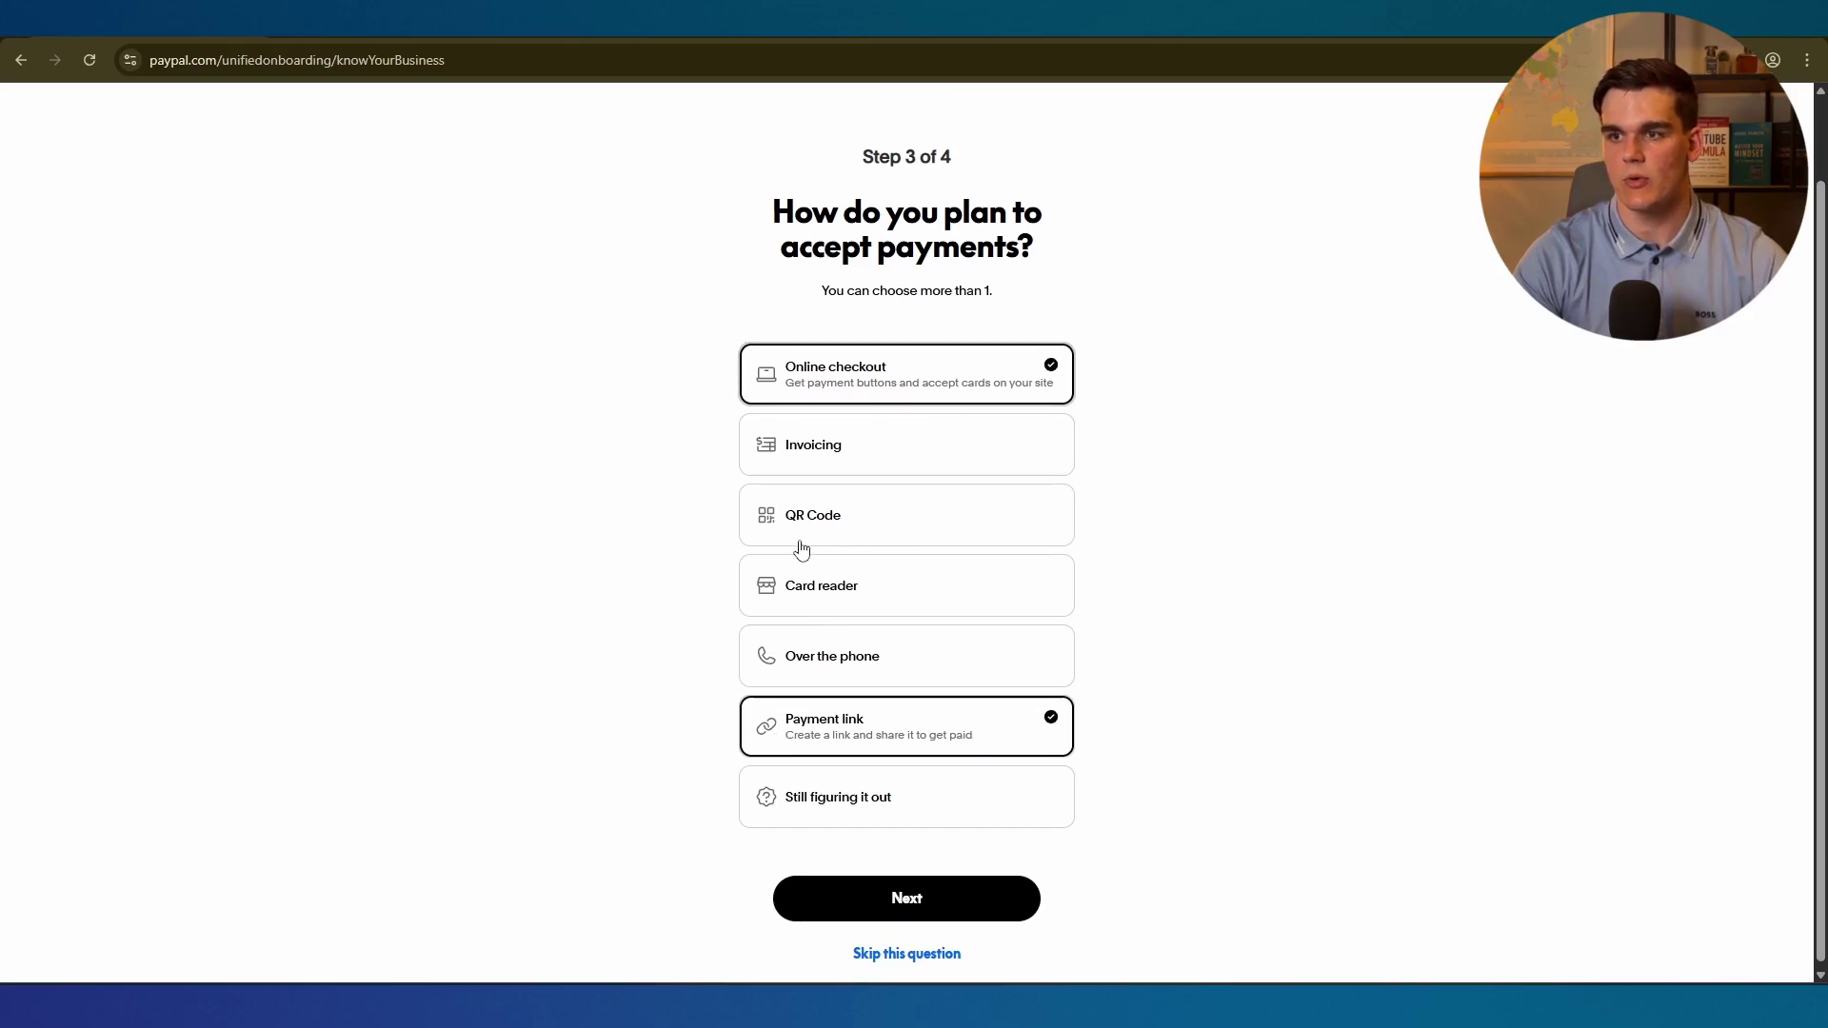
click(920, 904)
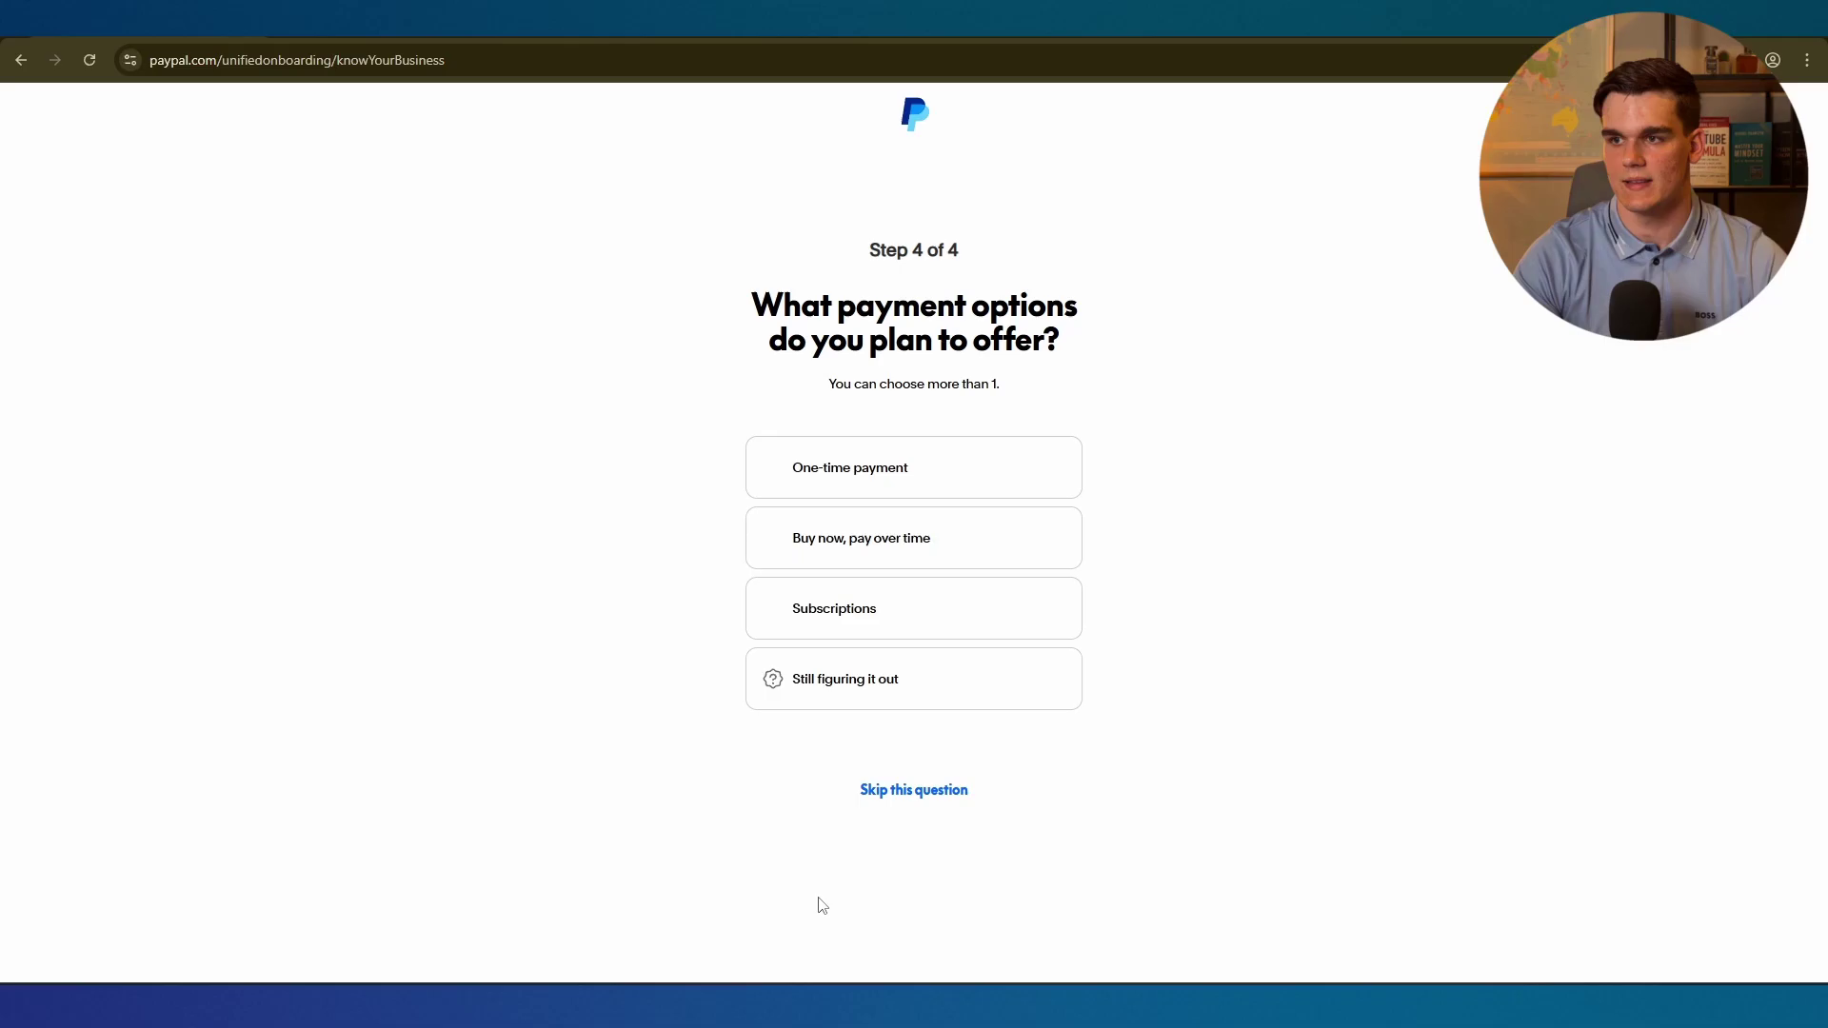
click(824, 467)
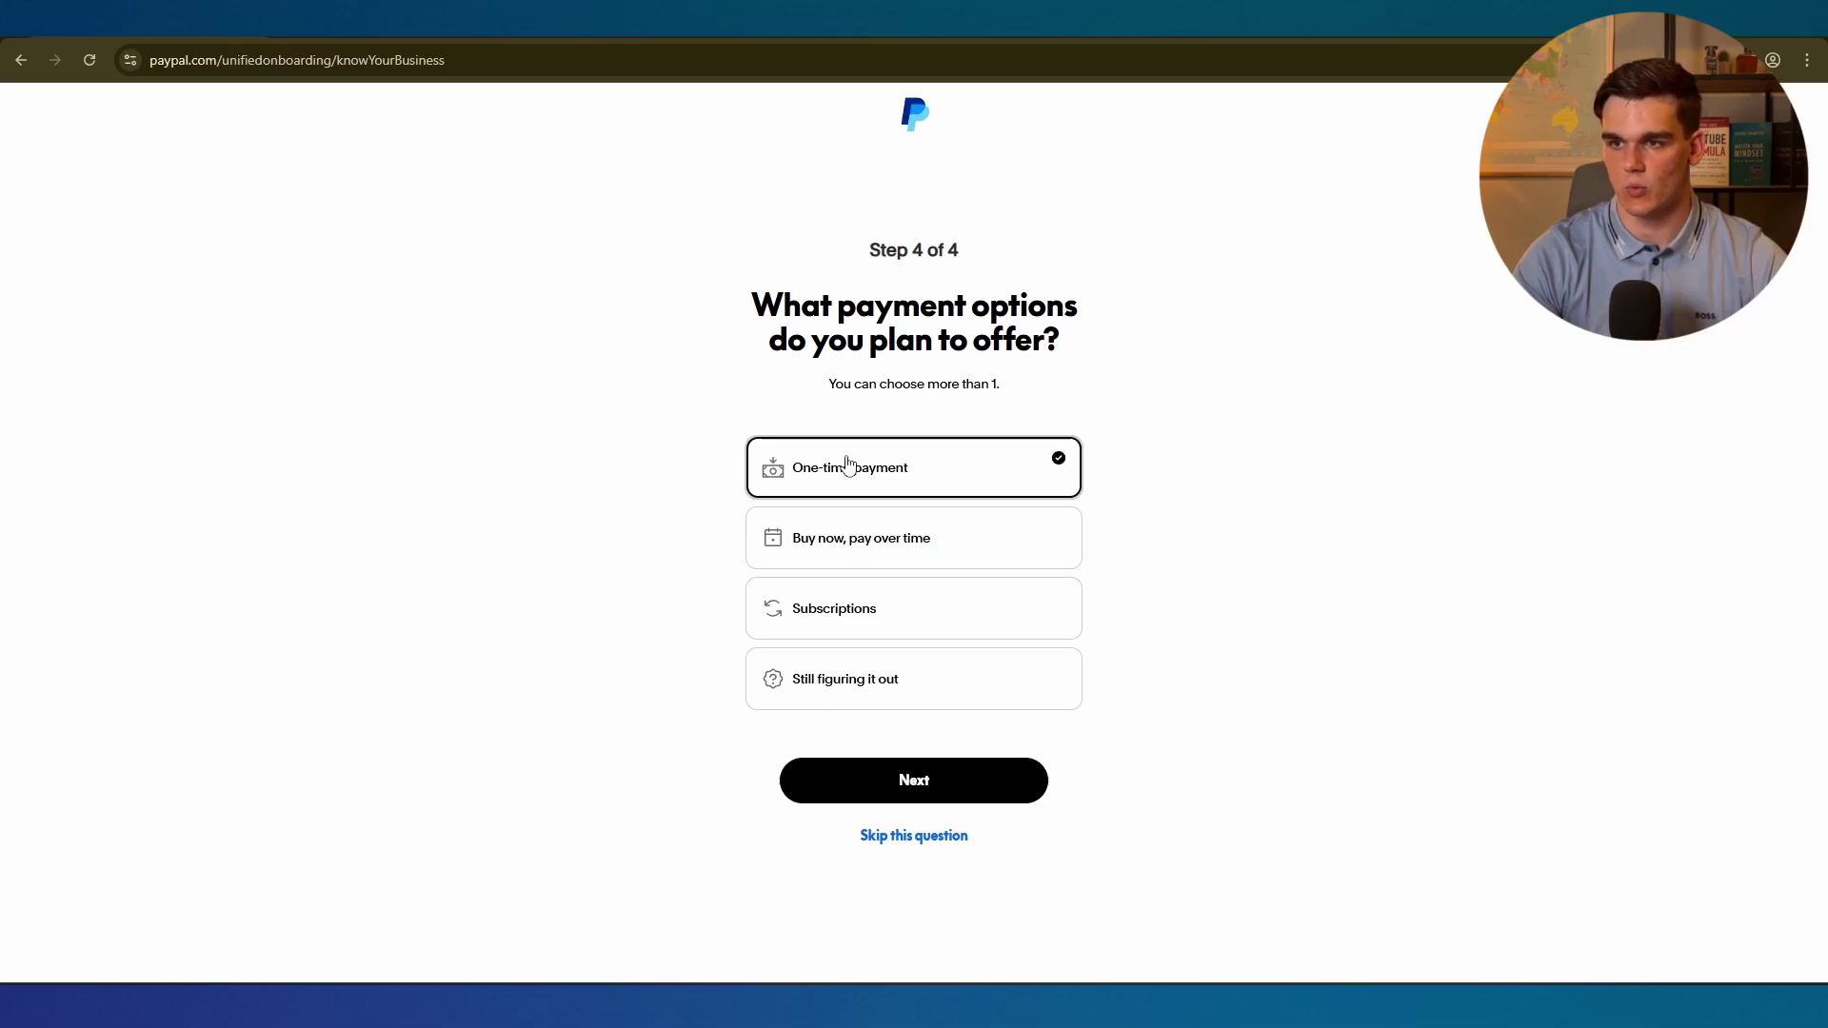
click(900, 781)
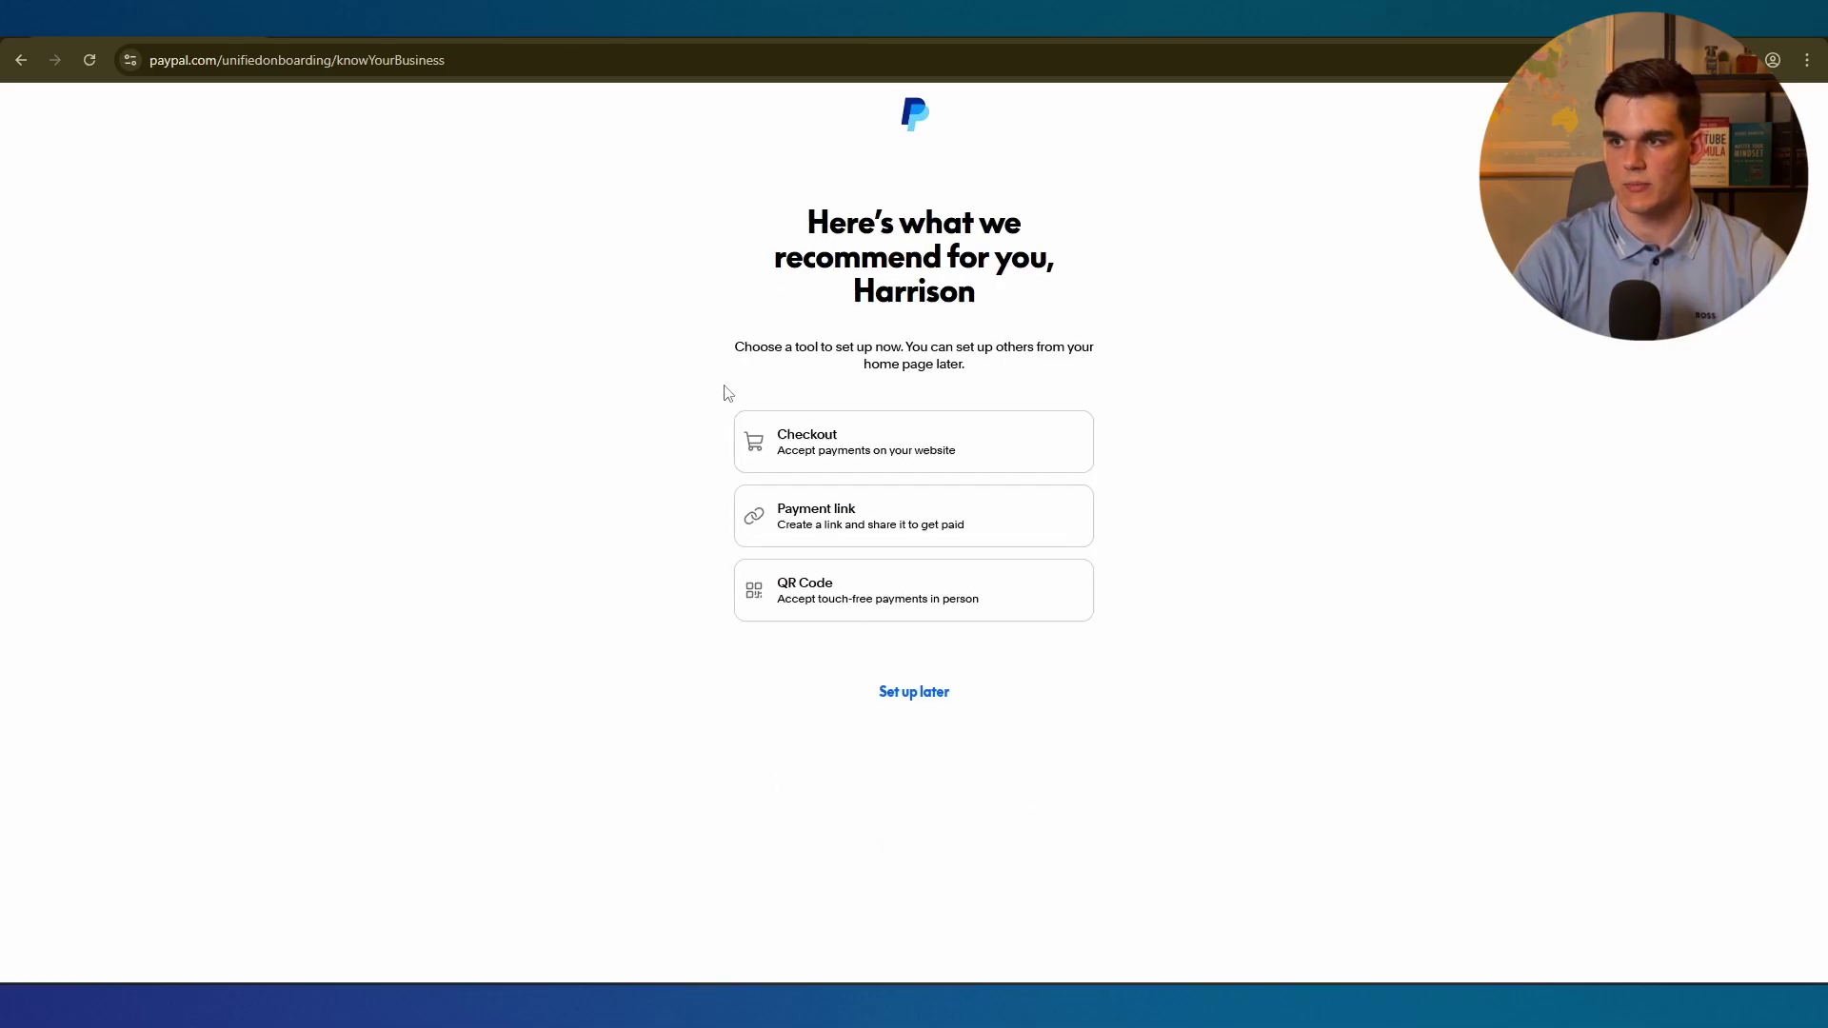
Skip the recommended tool and sign up as an individual seller of type Individual or LLC (Single owner).
click(912, 708)
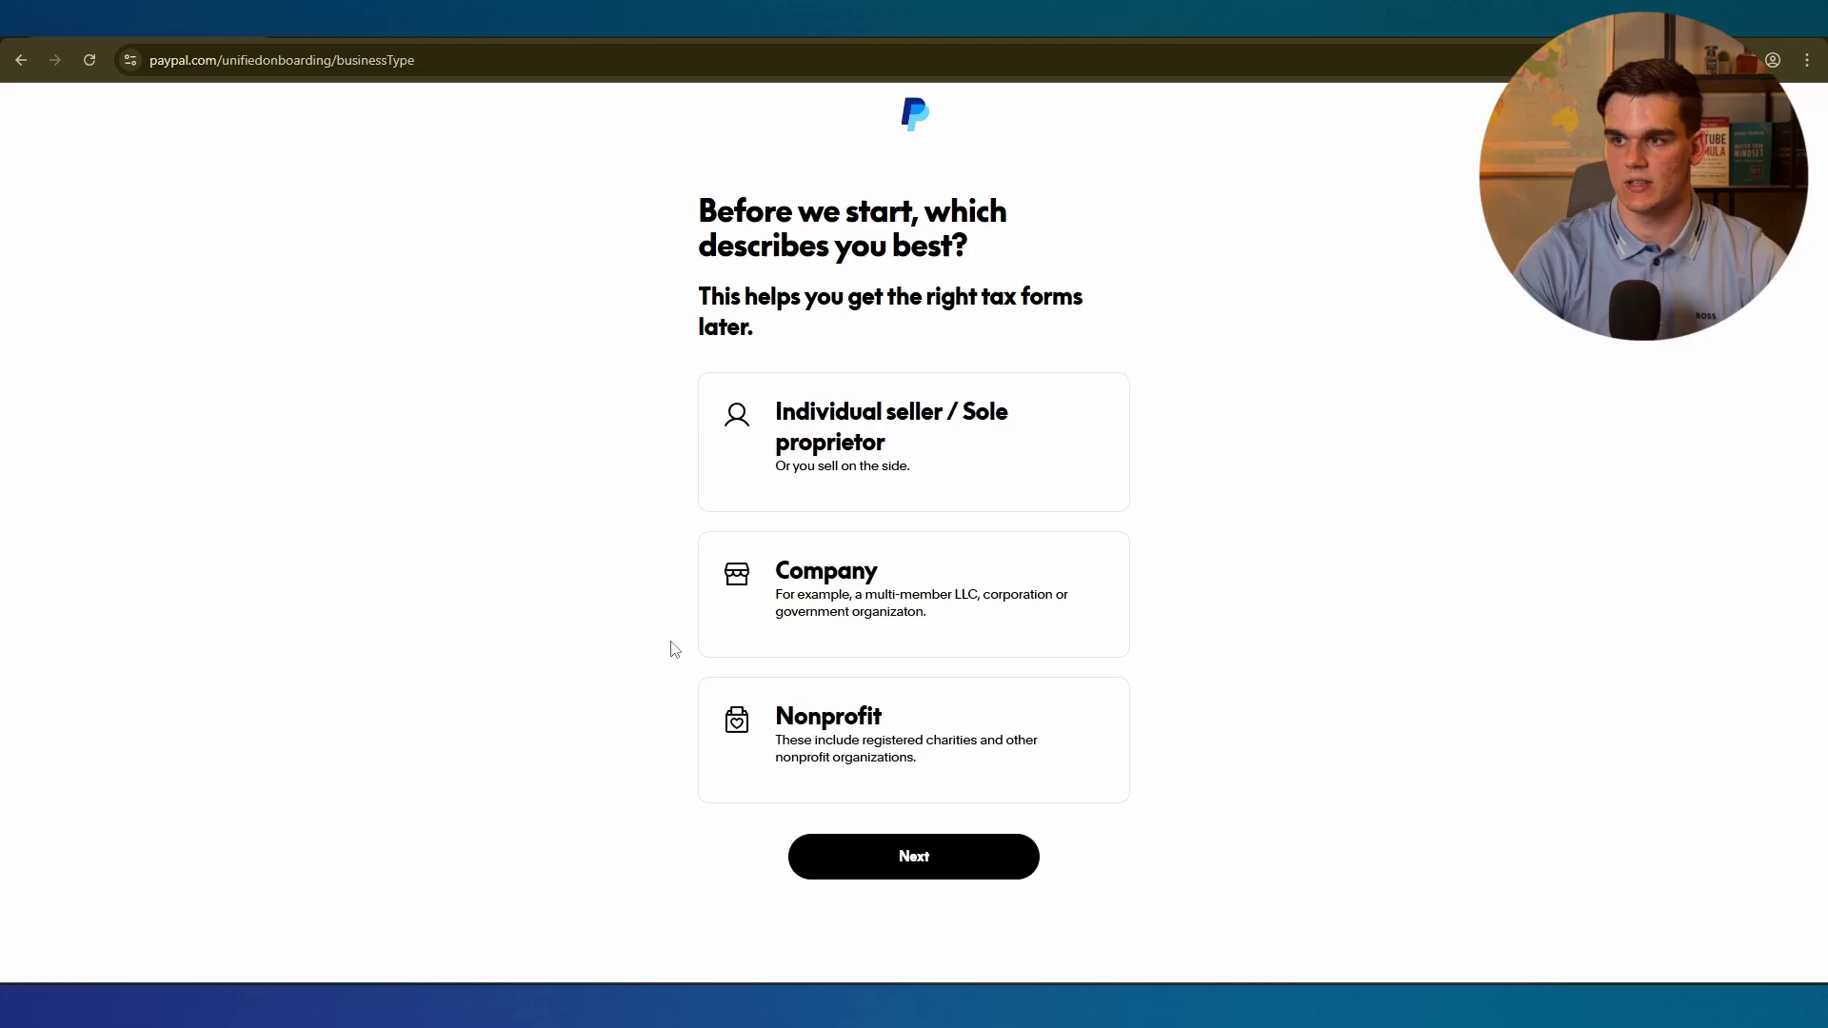
click(843, 500)
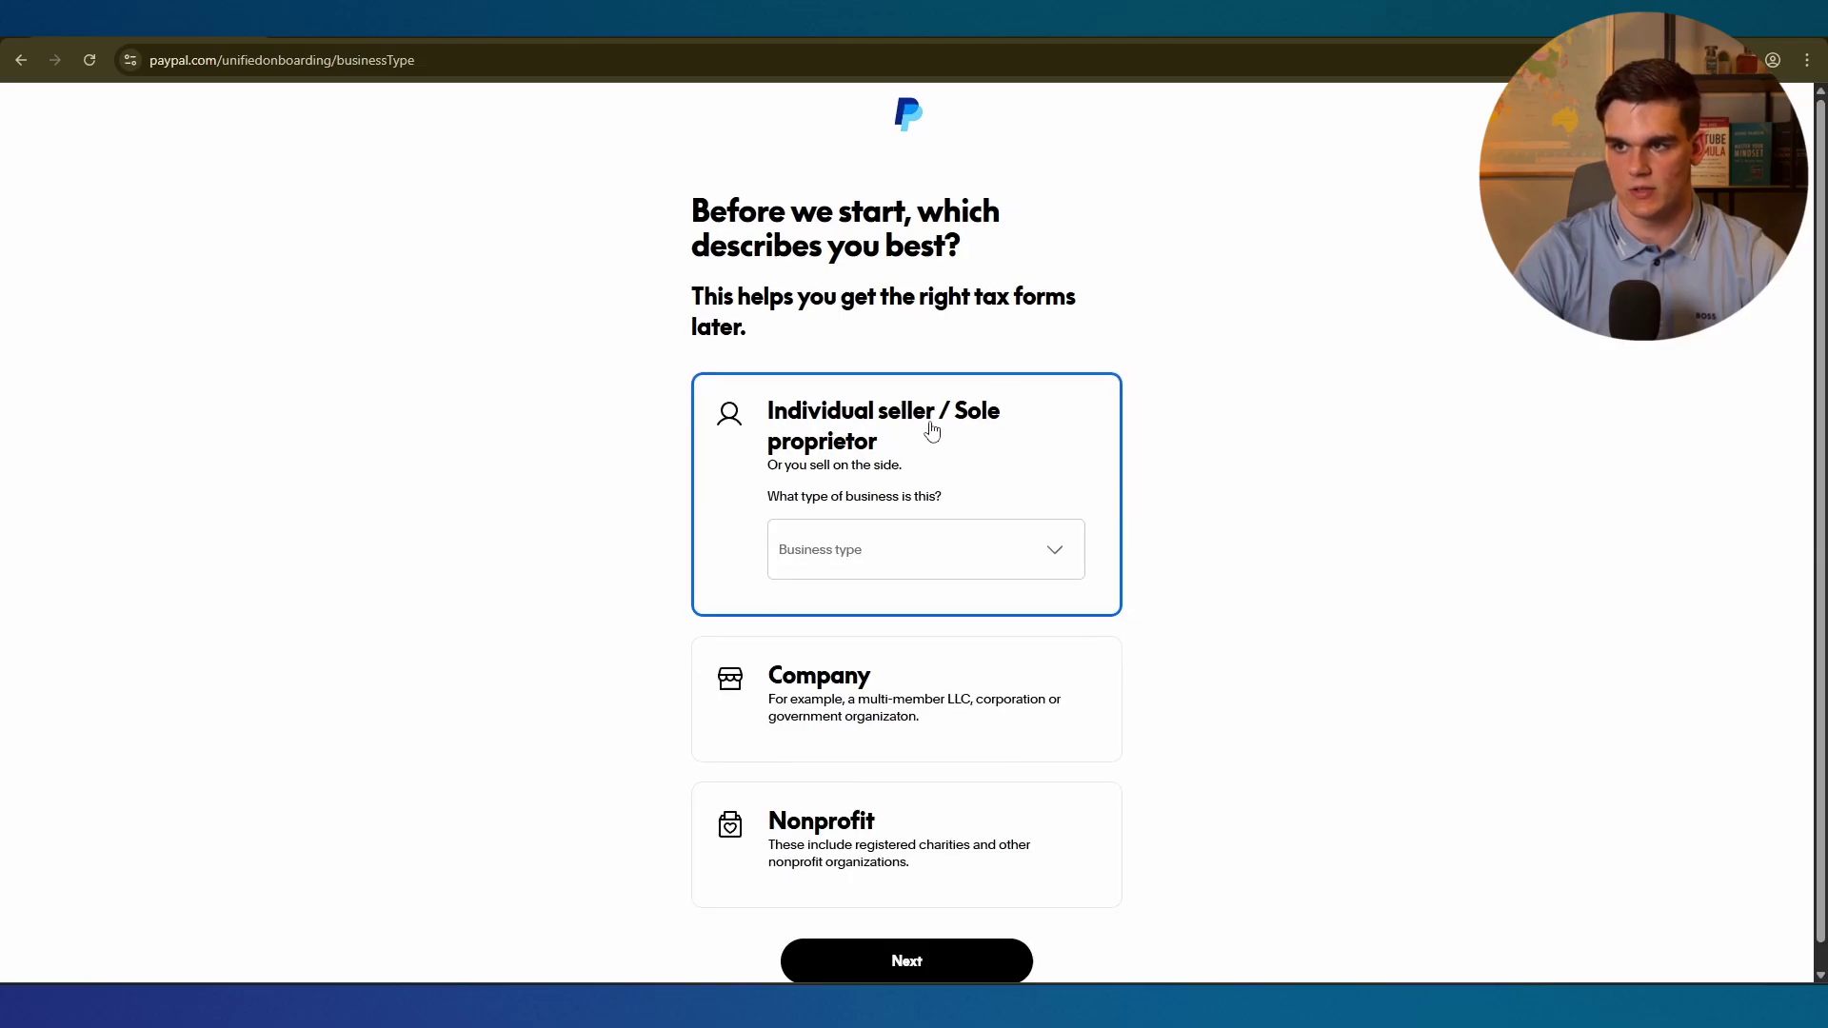
click(848, 568)
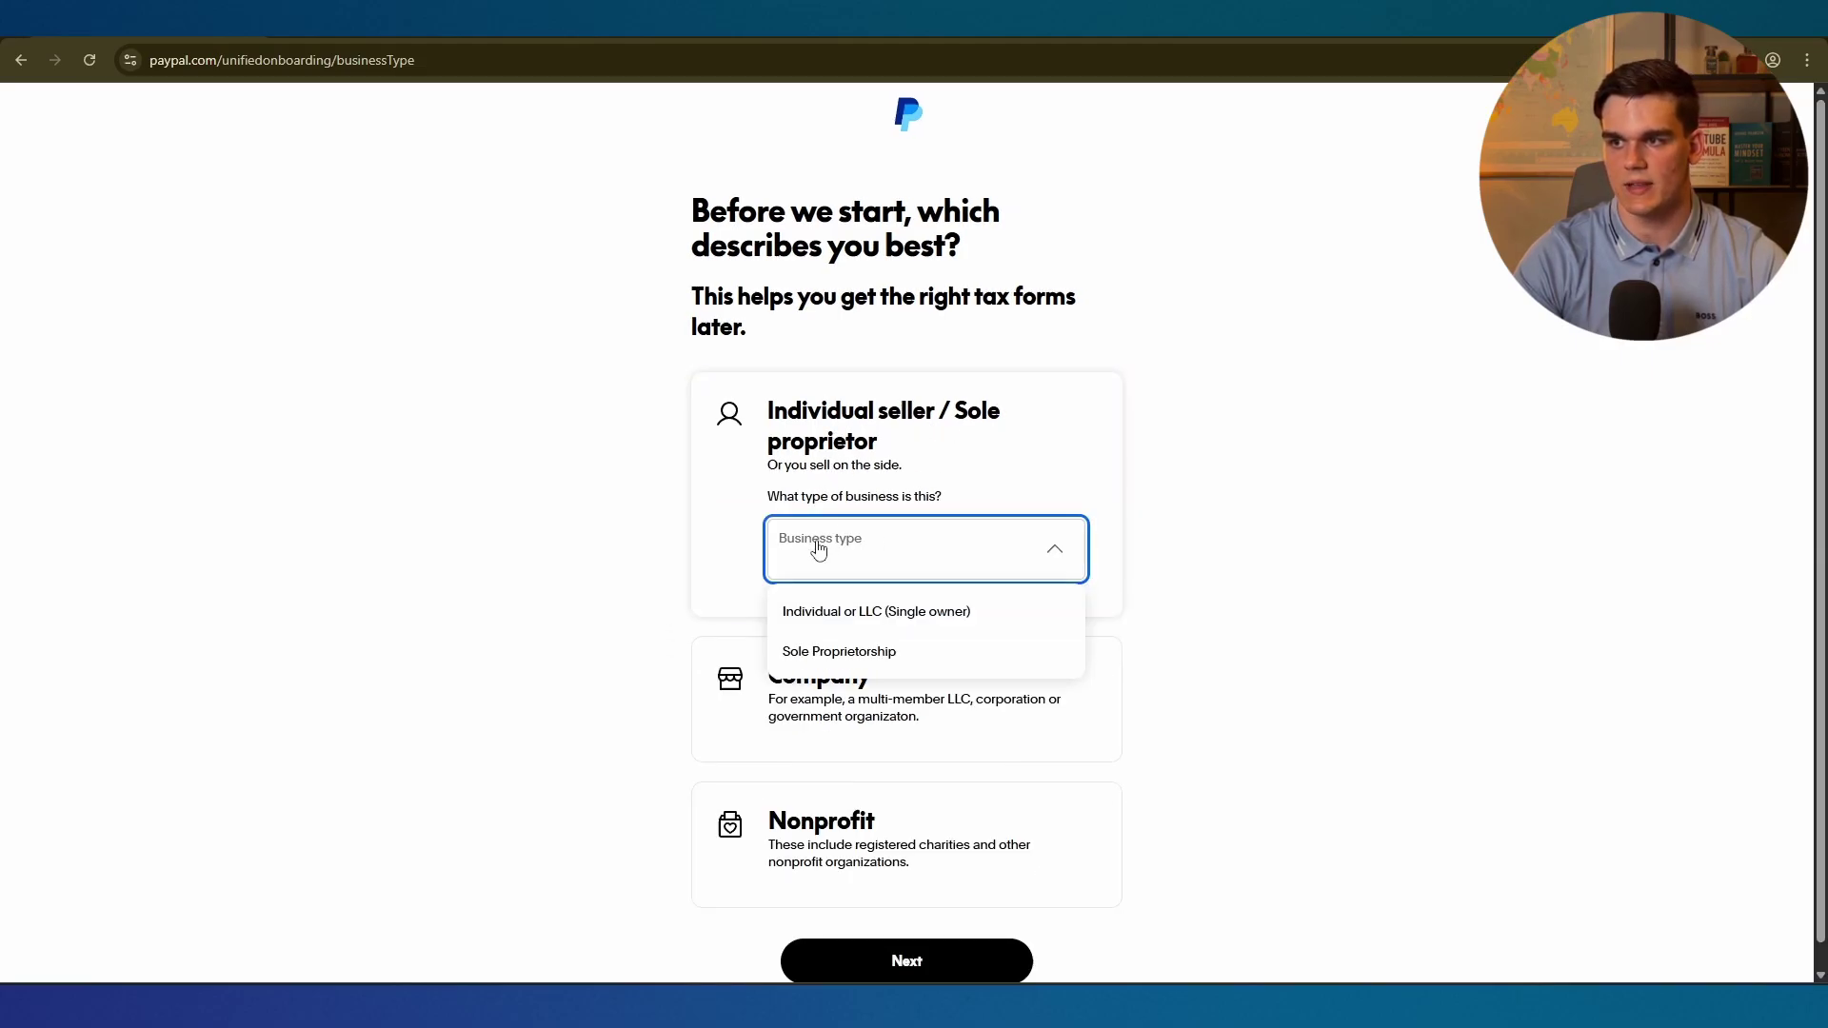
click(877, 614)
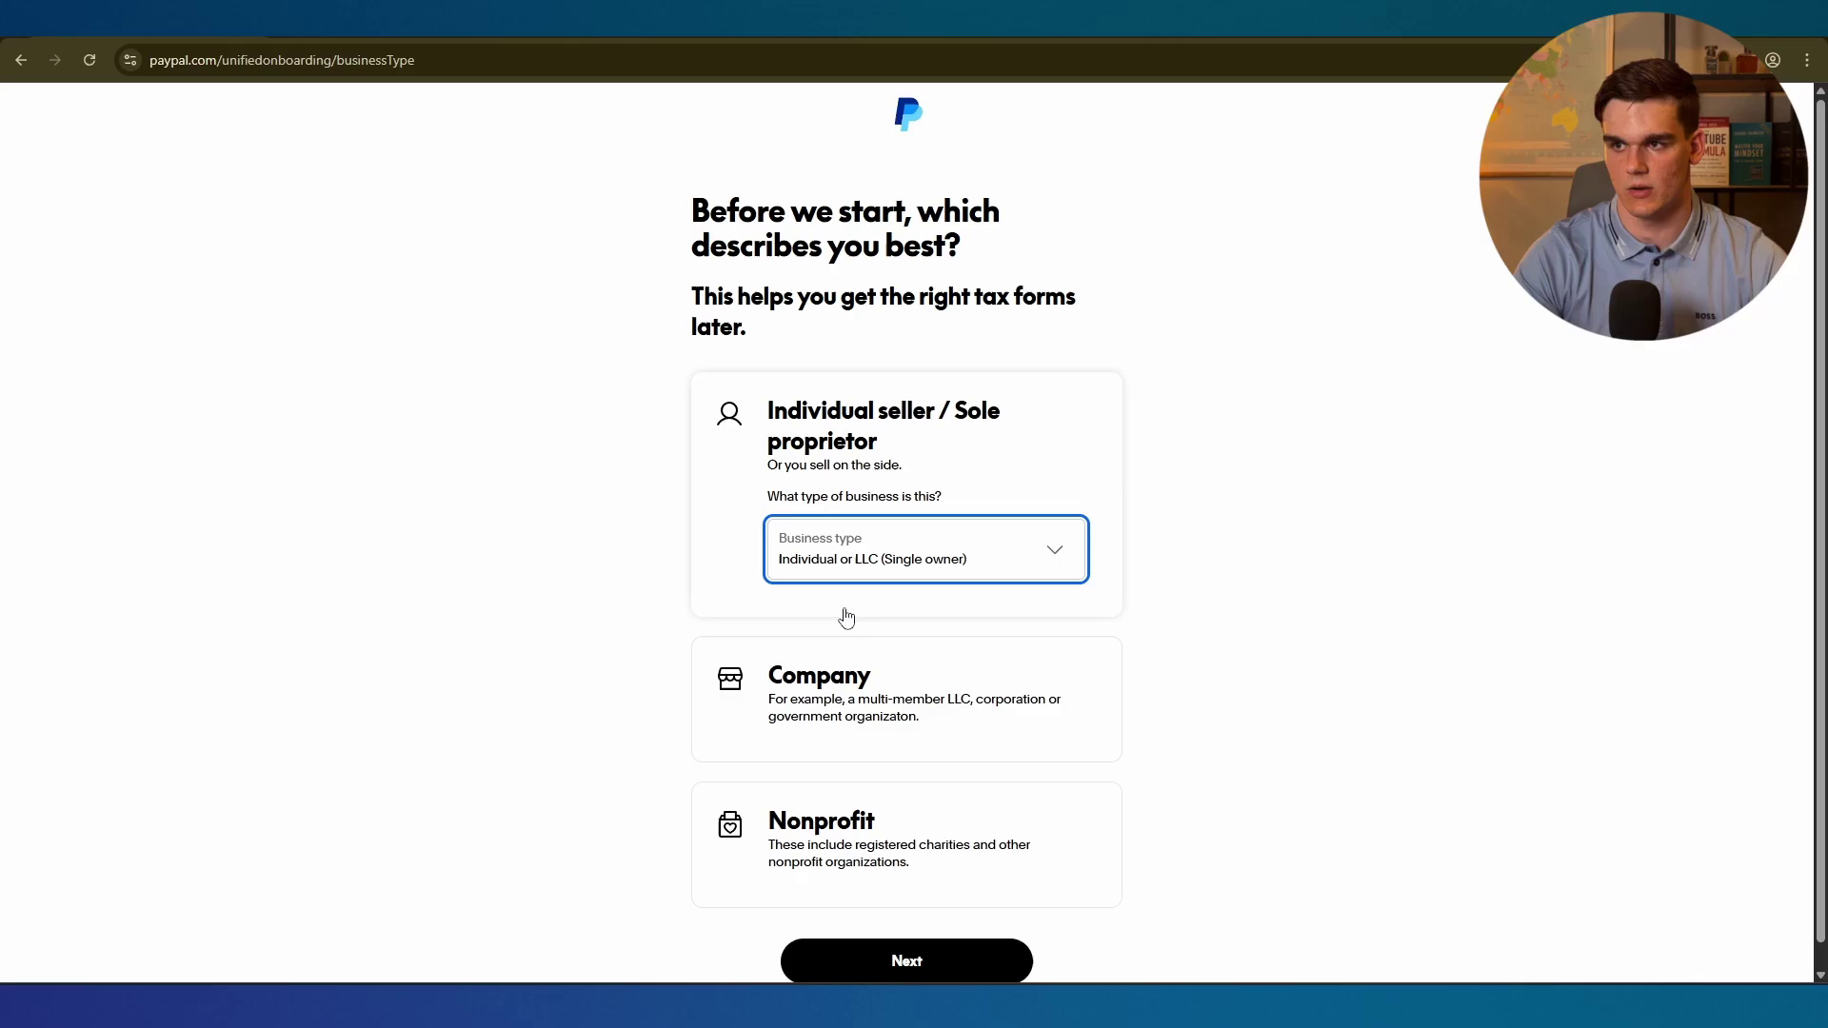
click(901, 955)
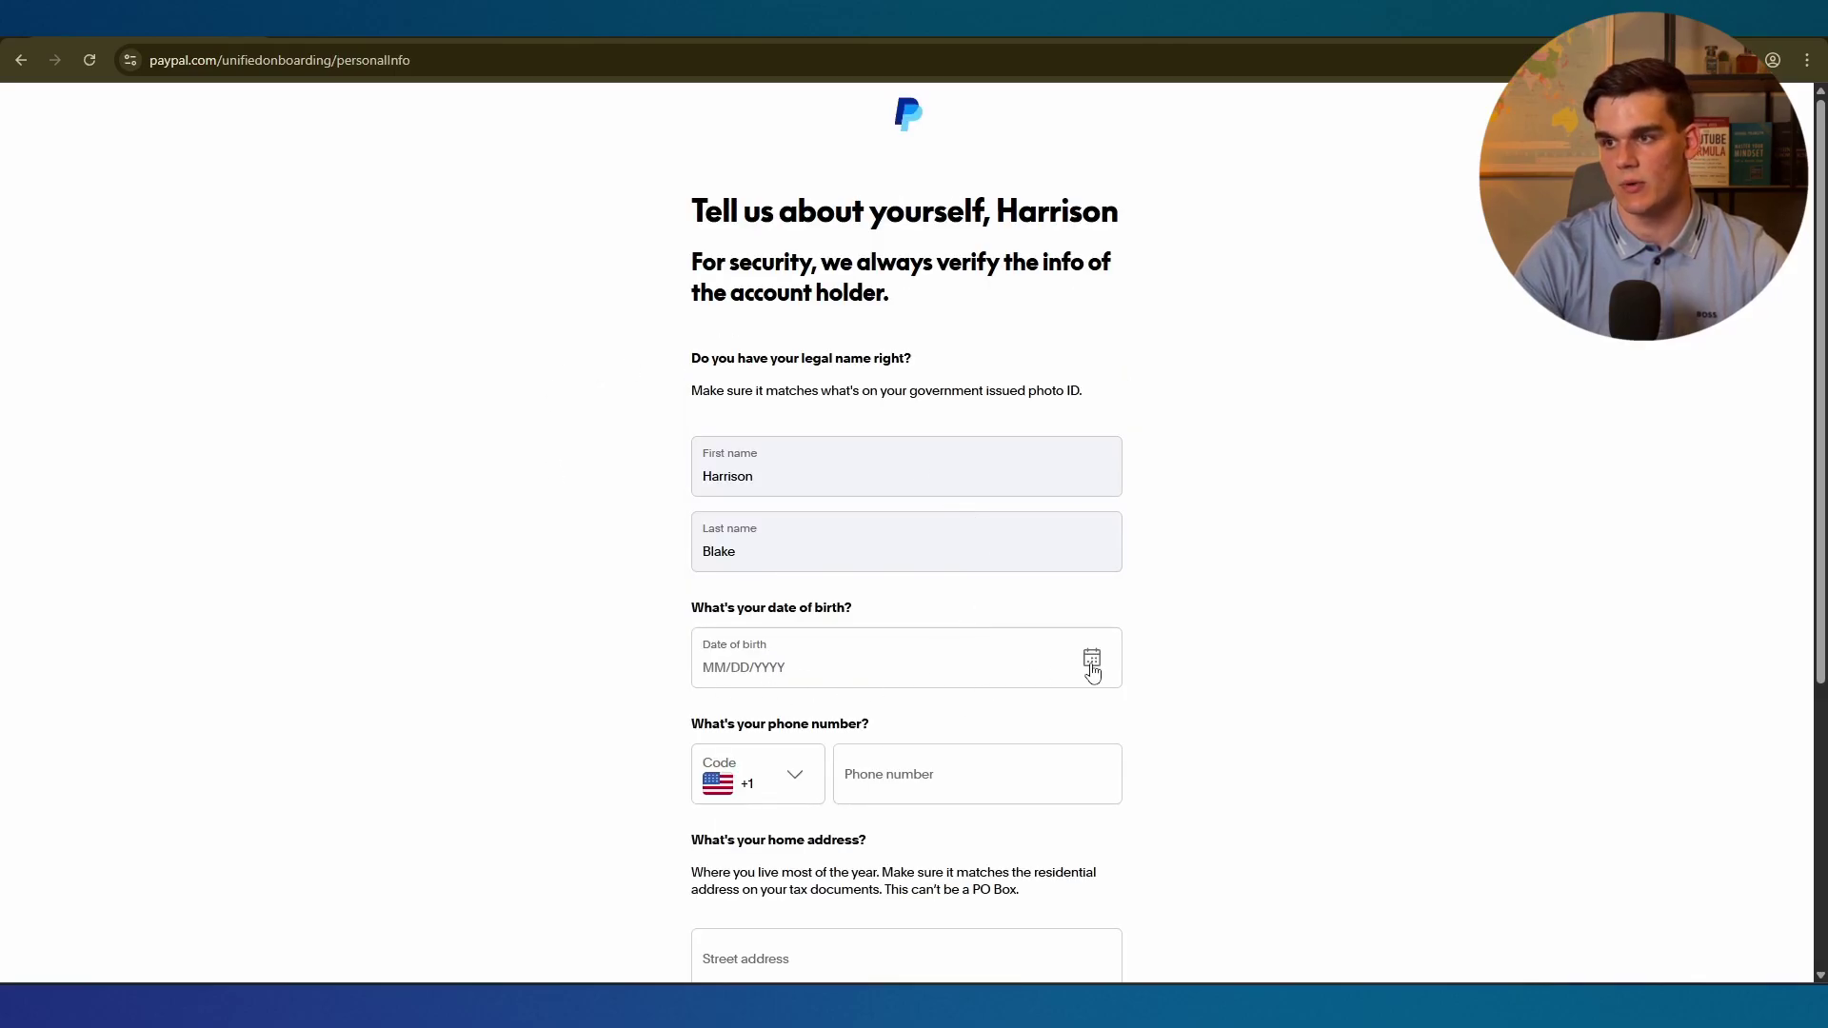
Paste the tax ID number into the personal details form and submit, revealing the phone-number error.
scroll(653, 555, down, 4)
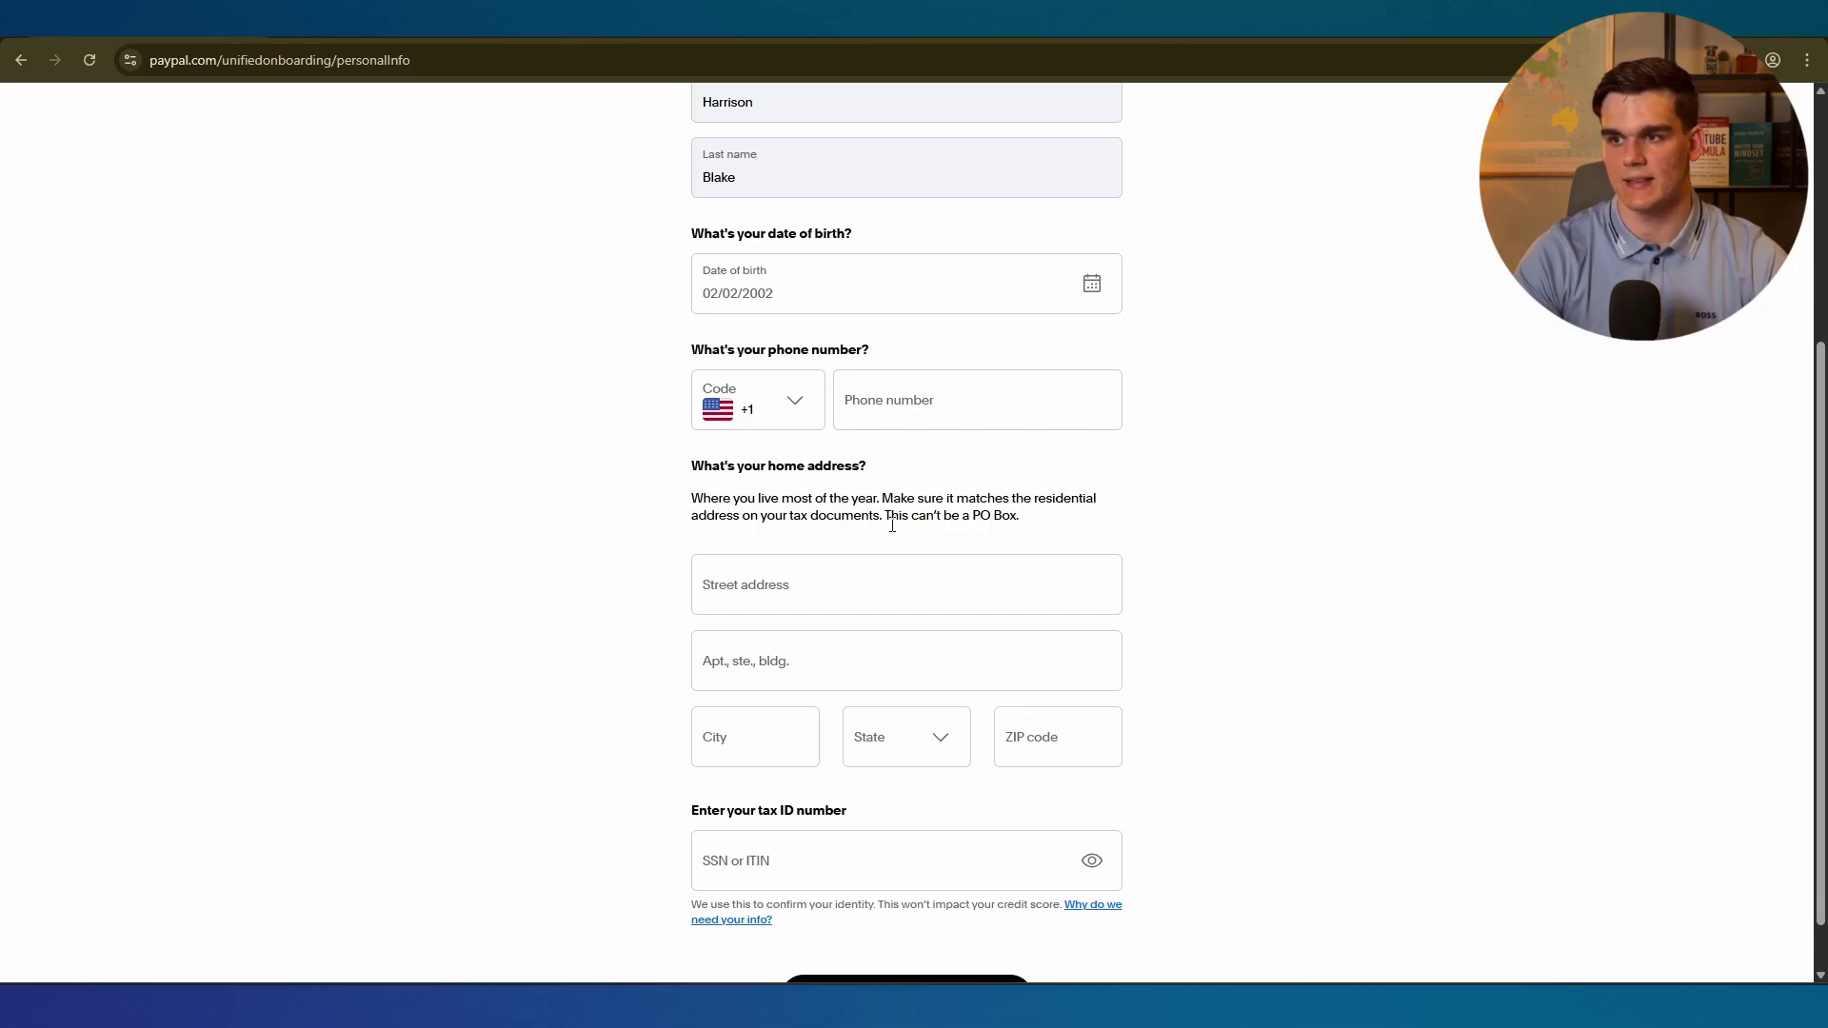
scroll(909, 571, down, 1)
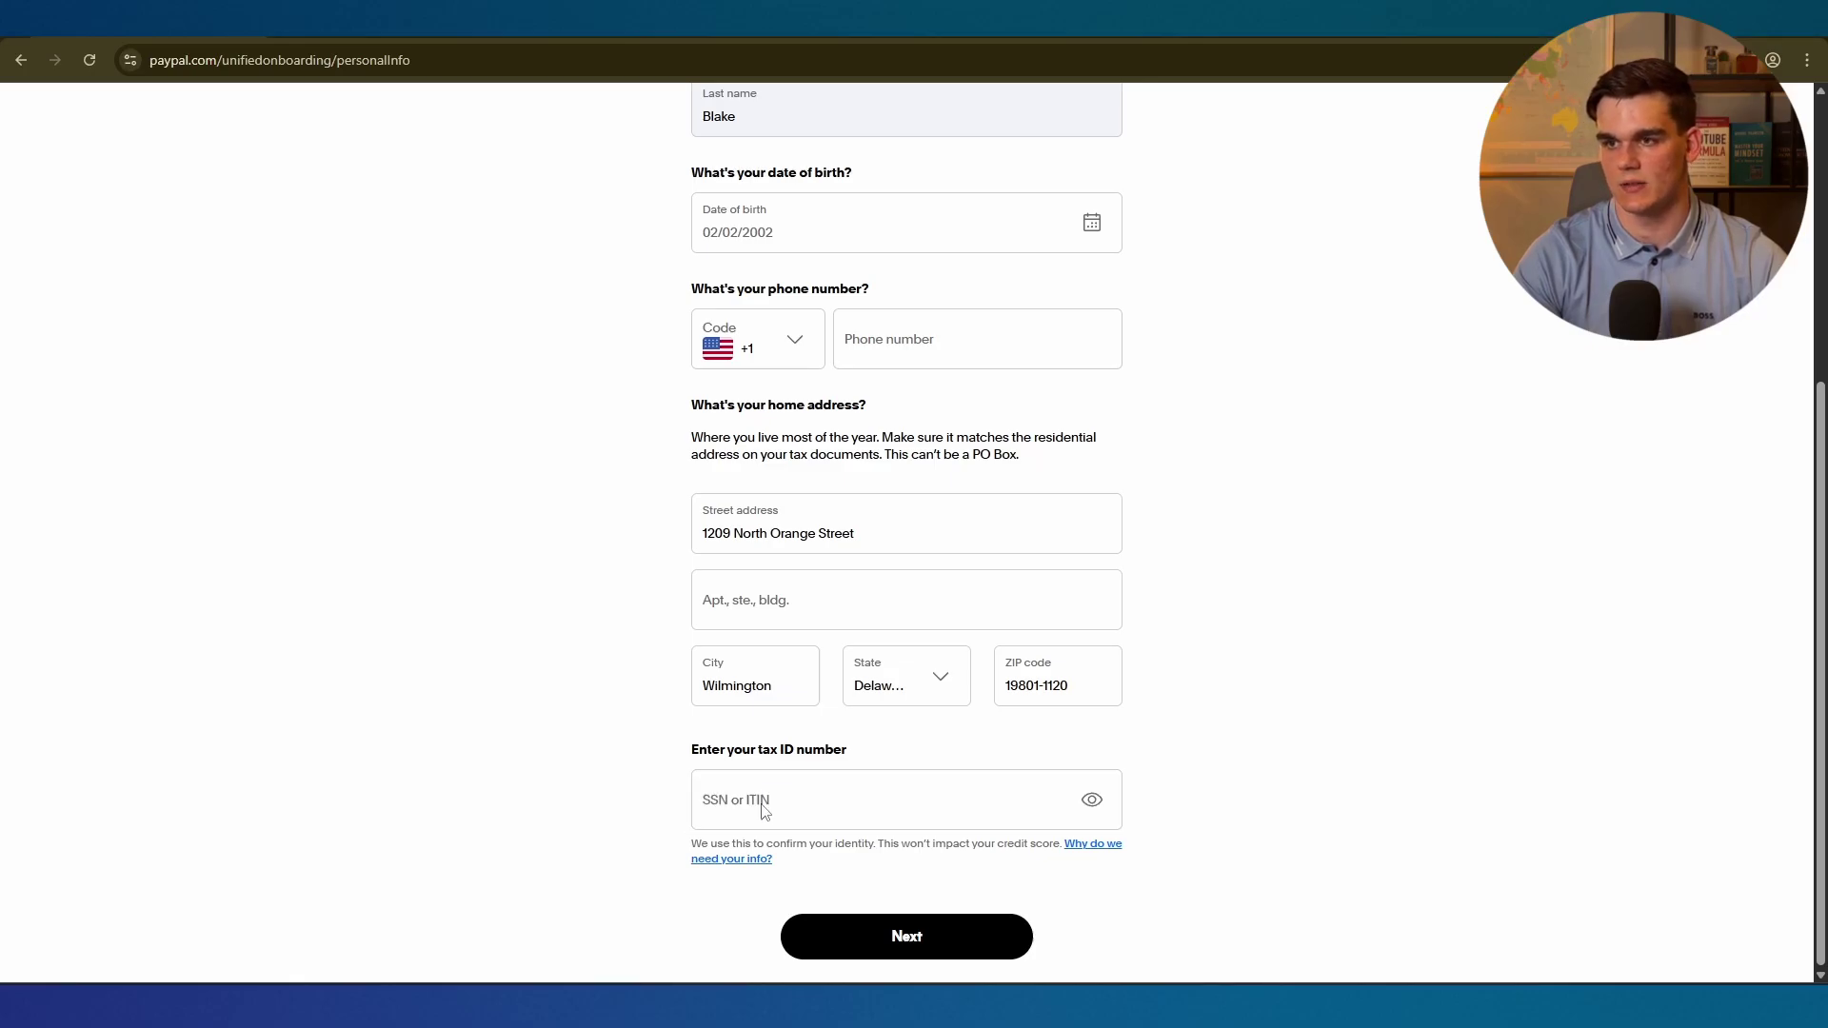
click(766, 799)
key(ctrl+v)
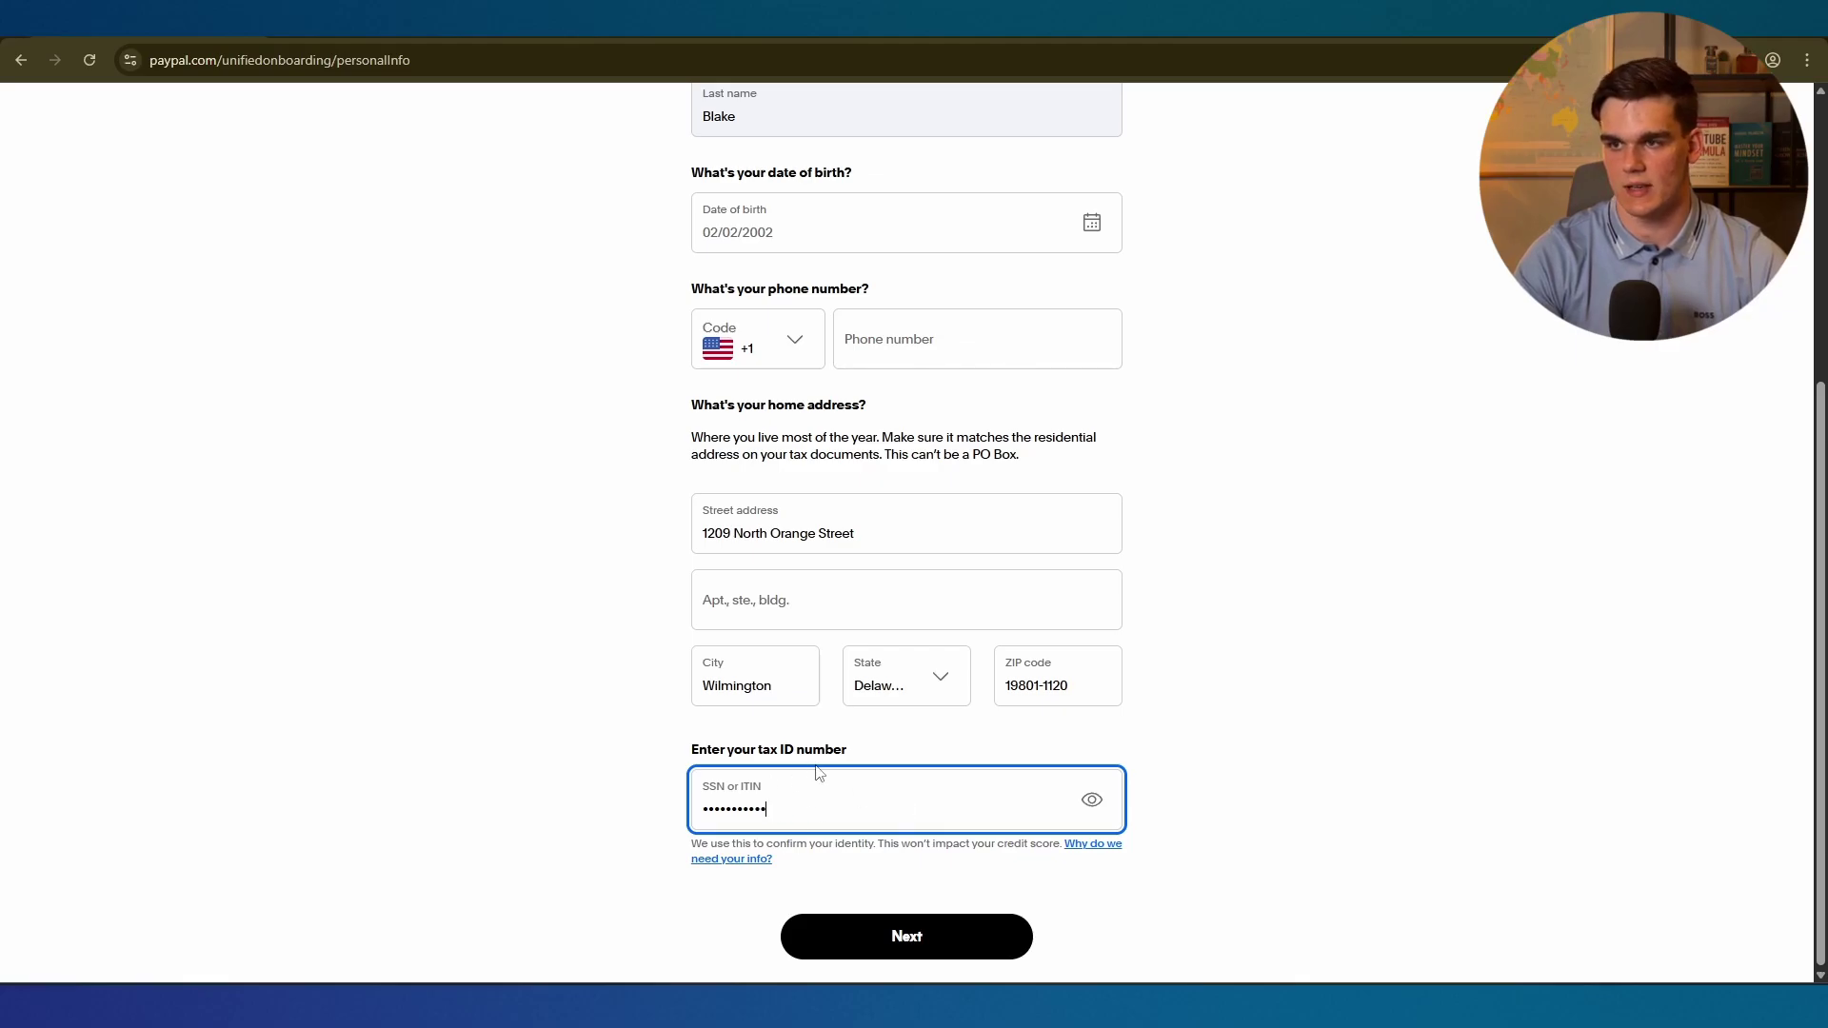
key(Return)
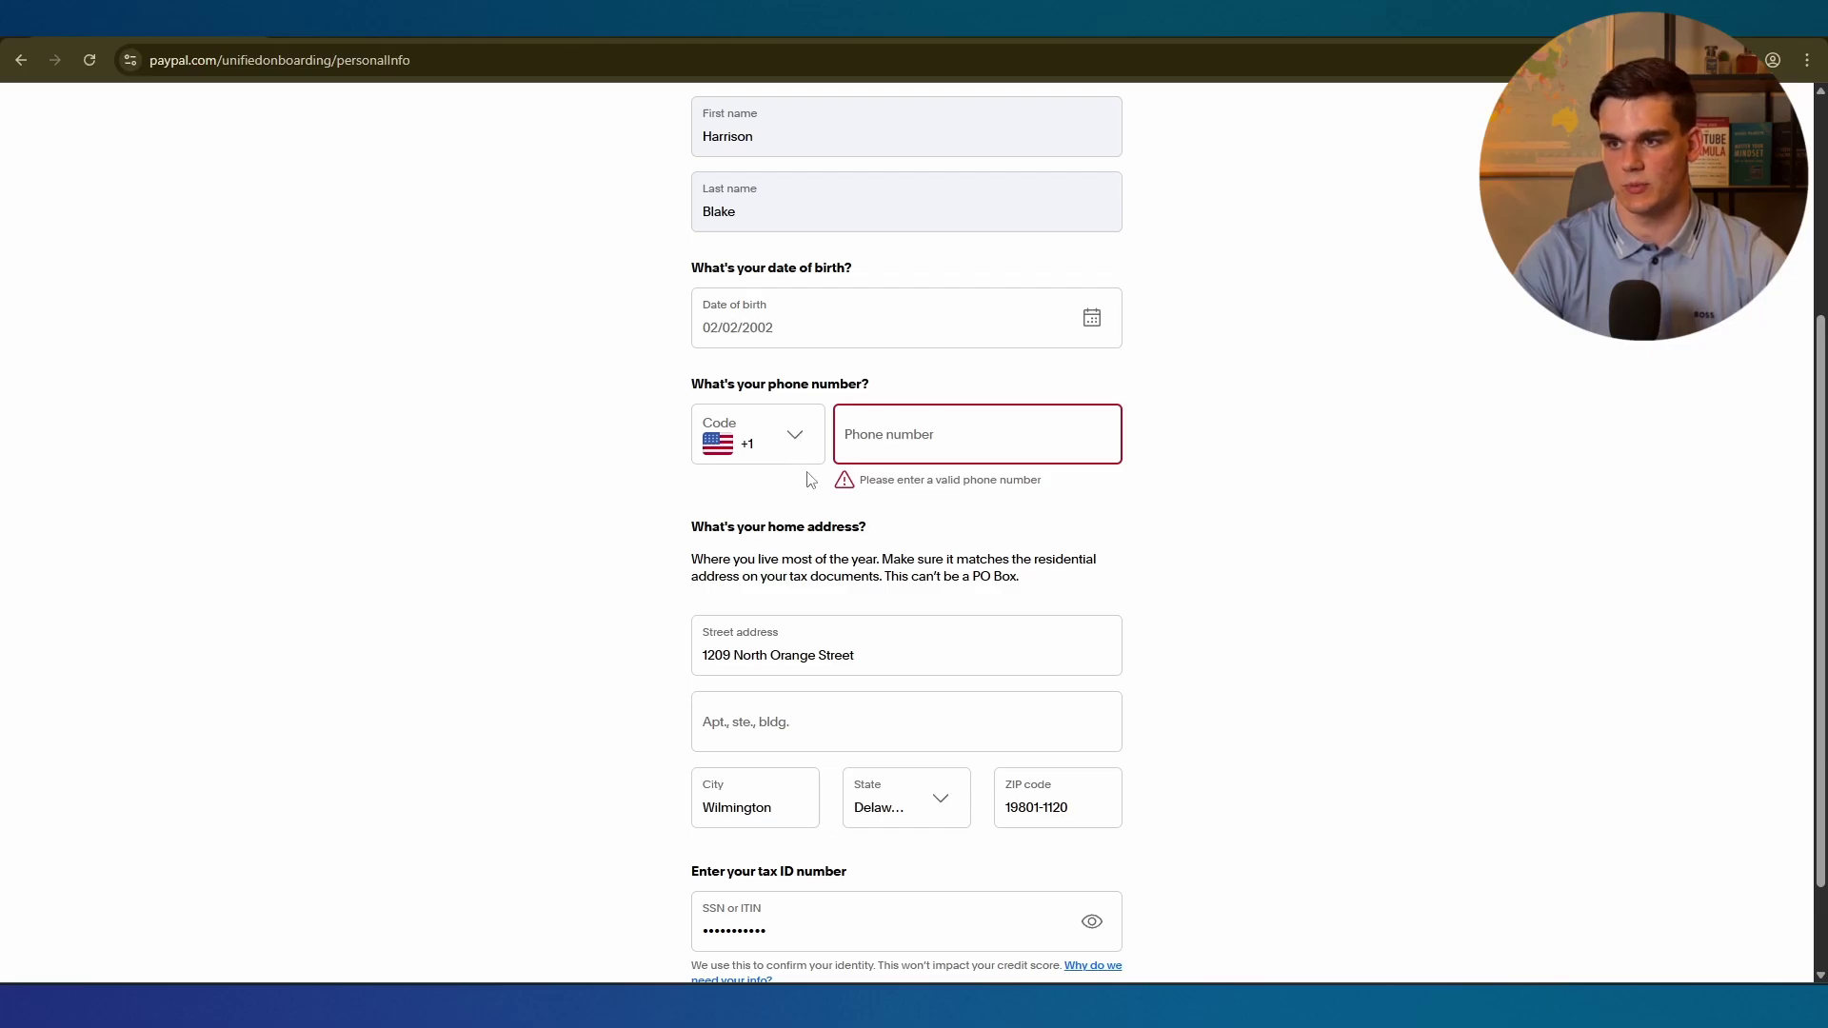
scroll(914, 476, up, 1)
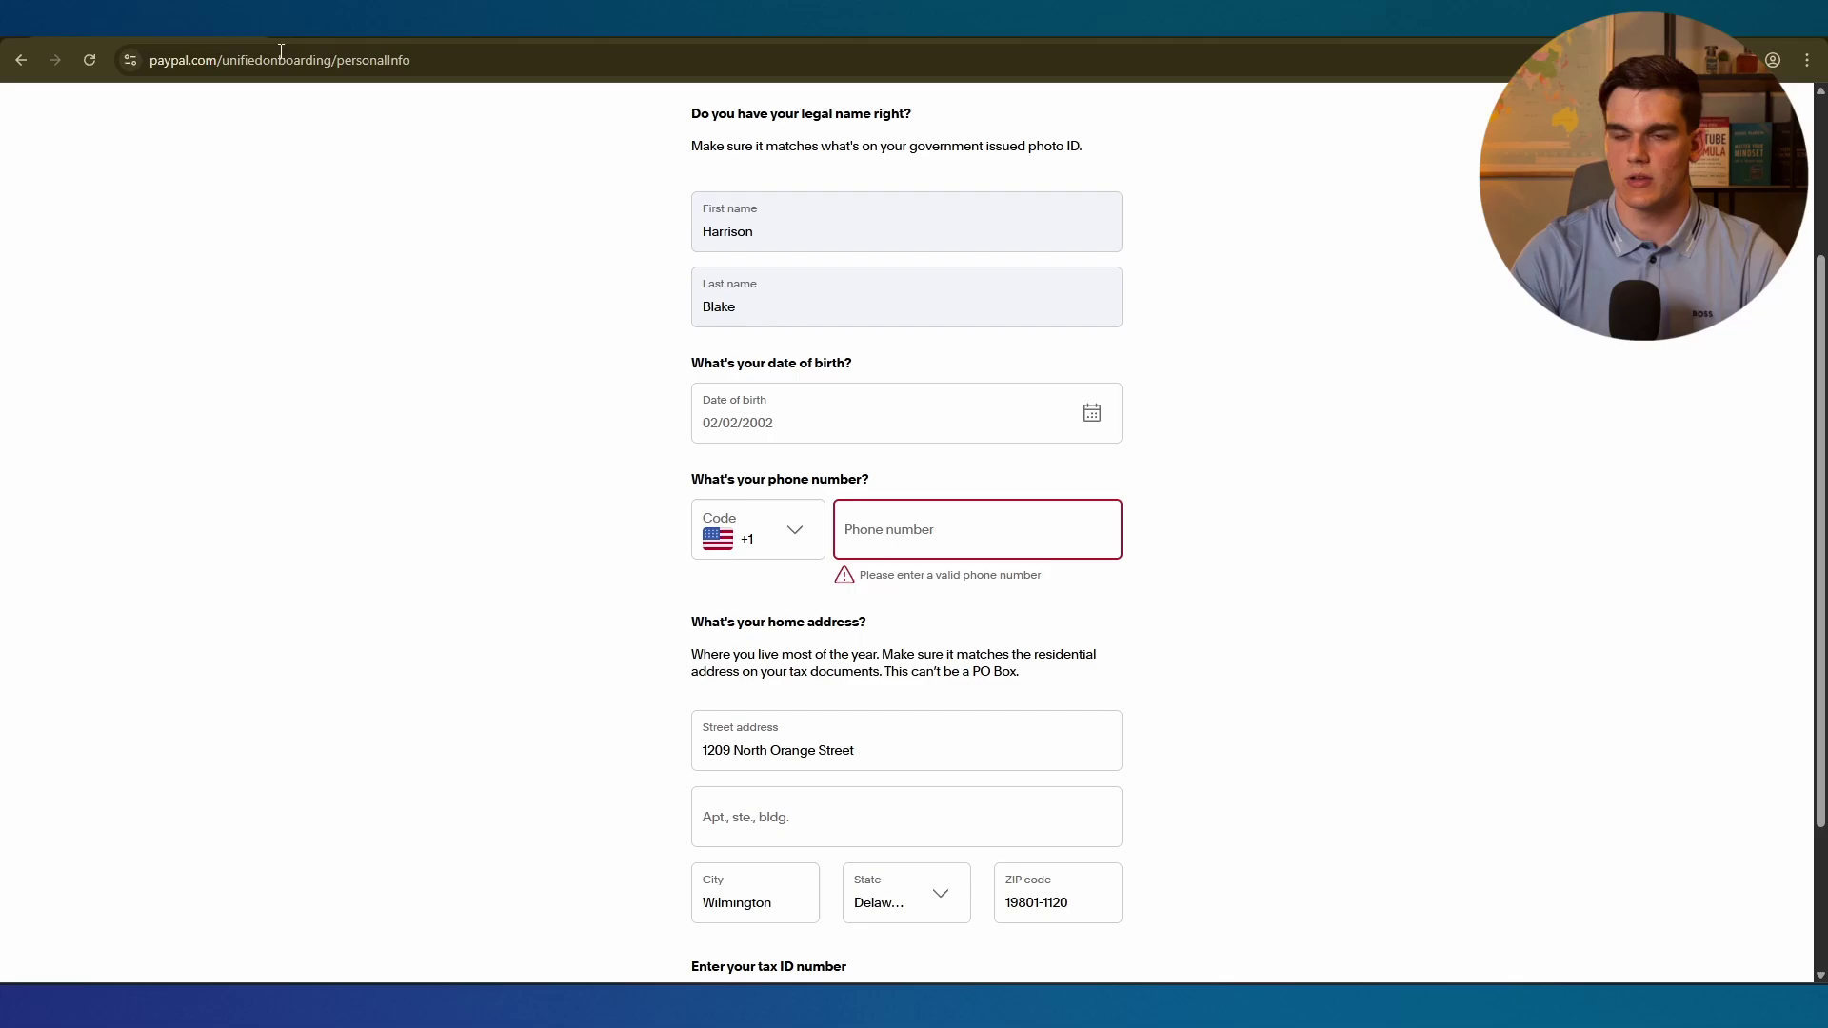
Copy the rented US number from Receive-SMS, paste it as PayPal's phone number, and submit.
click(324, 42)
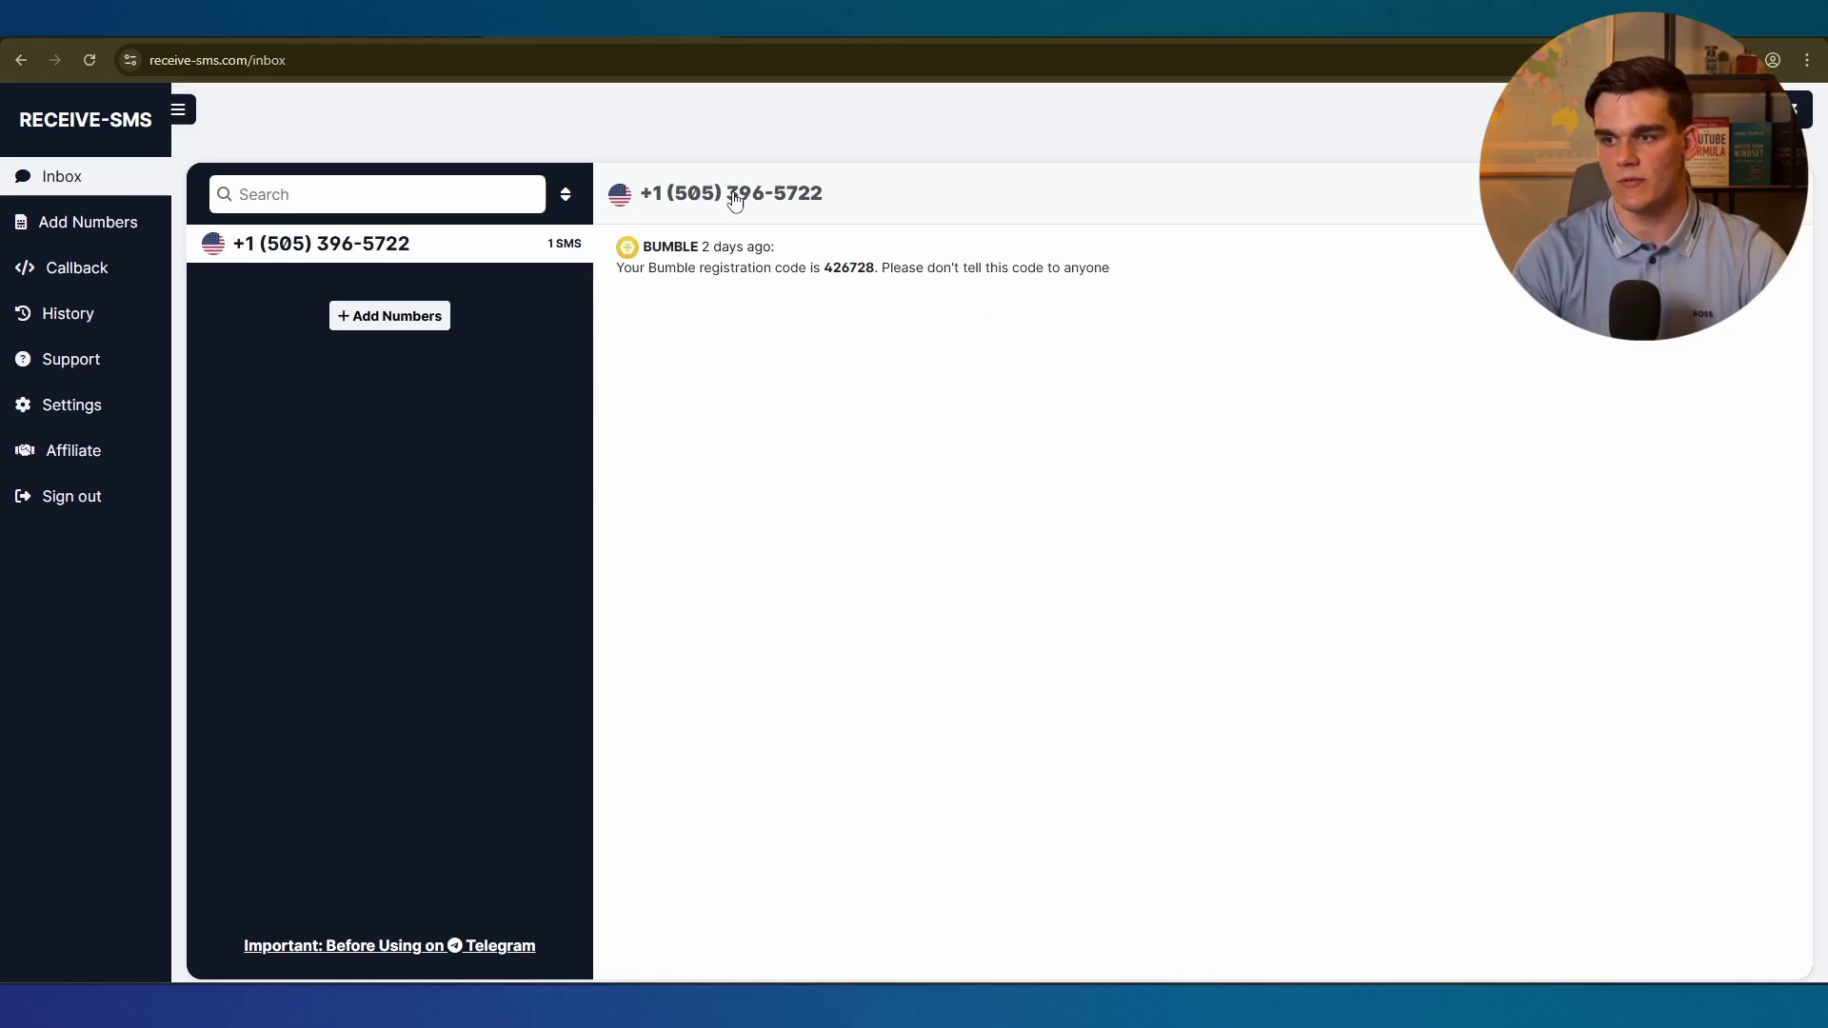
drag(825, 196, 674, 202)
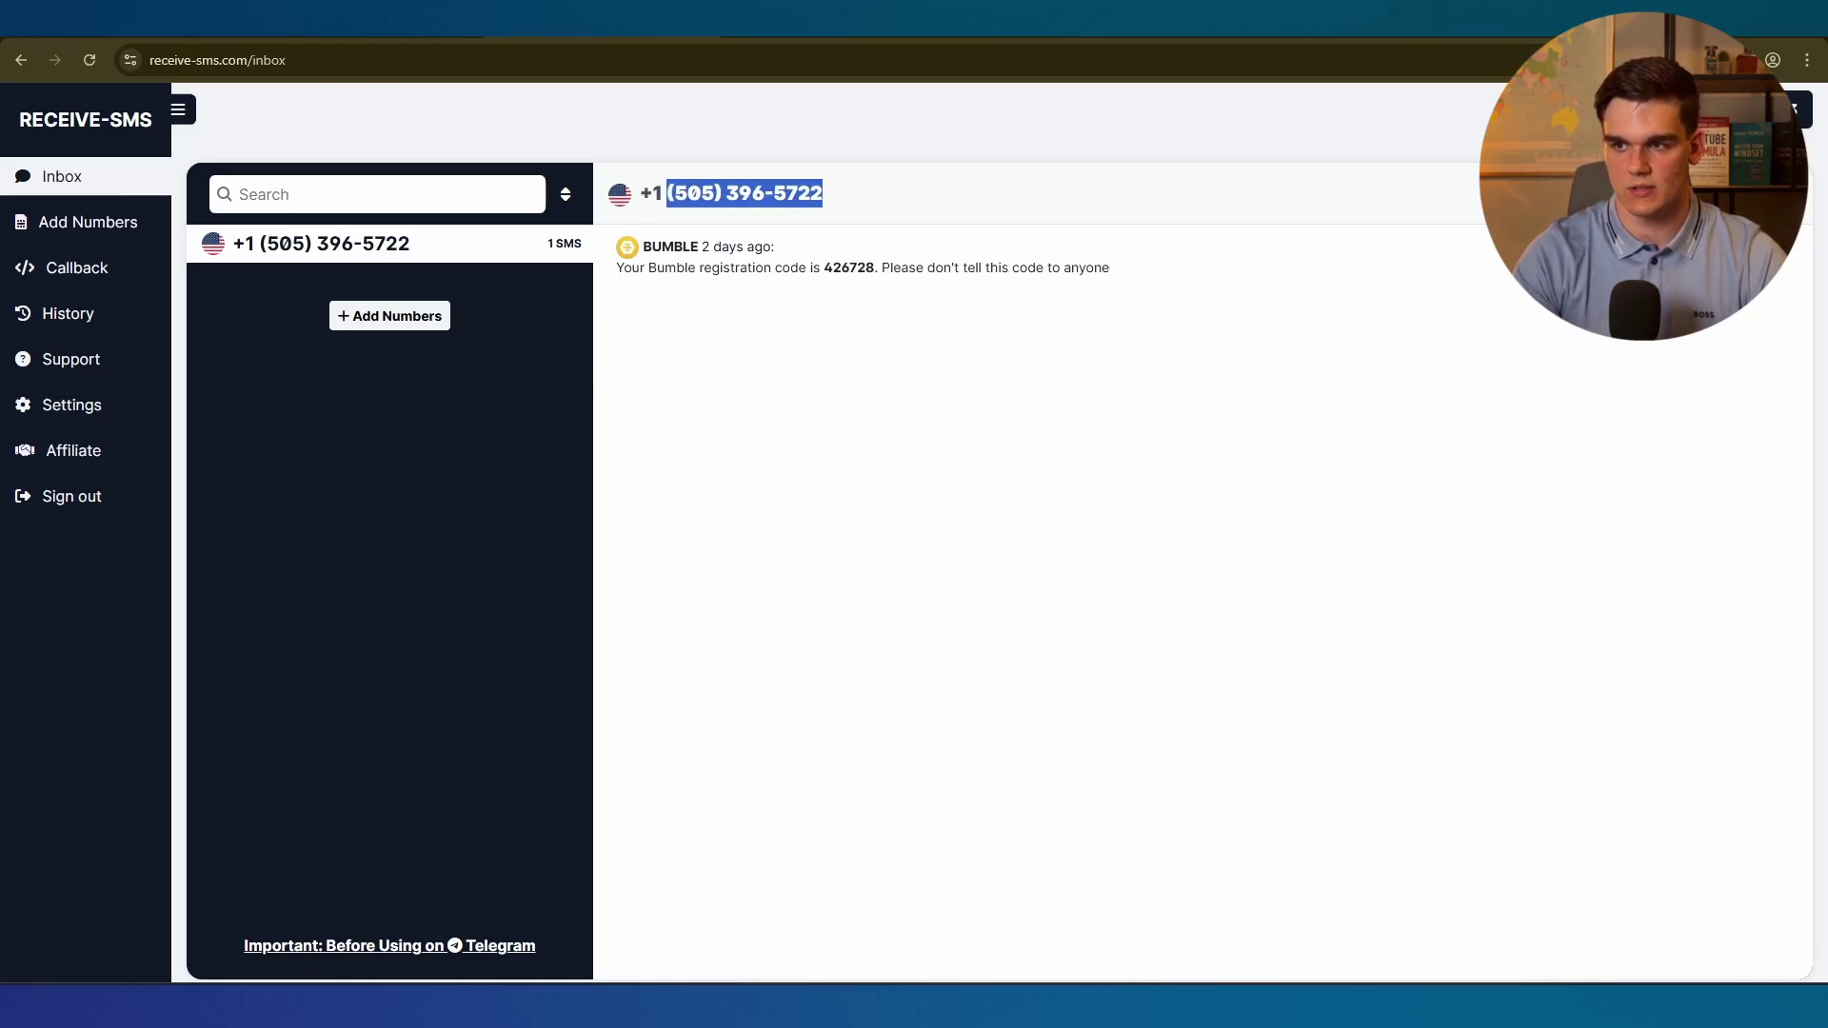
click(76, 23)
click(885, 542)
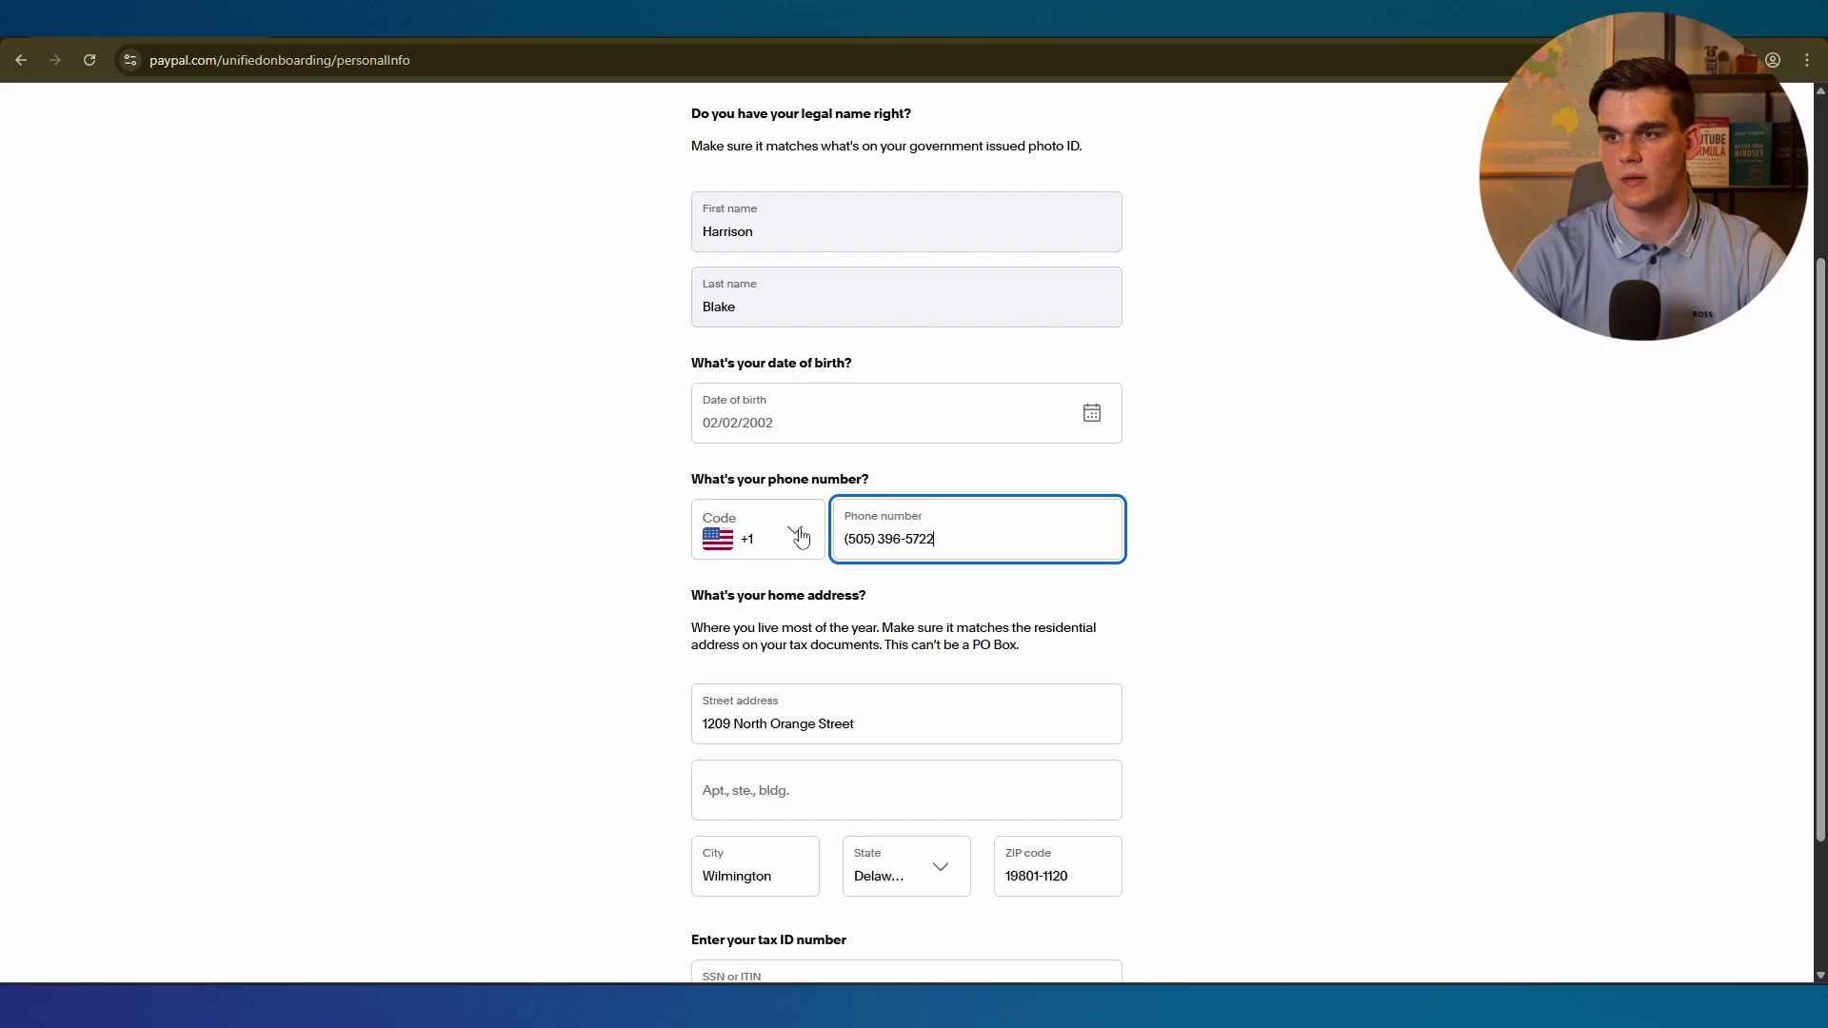
scroll(621, 671, up, 3)
scroll(621, 671, down, 5)
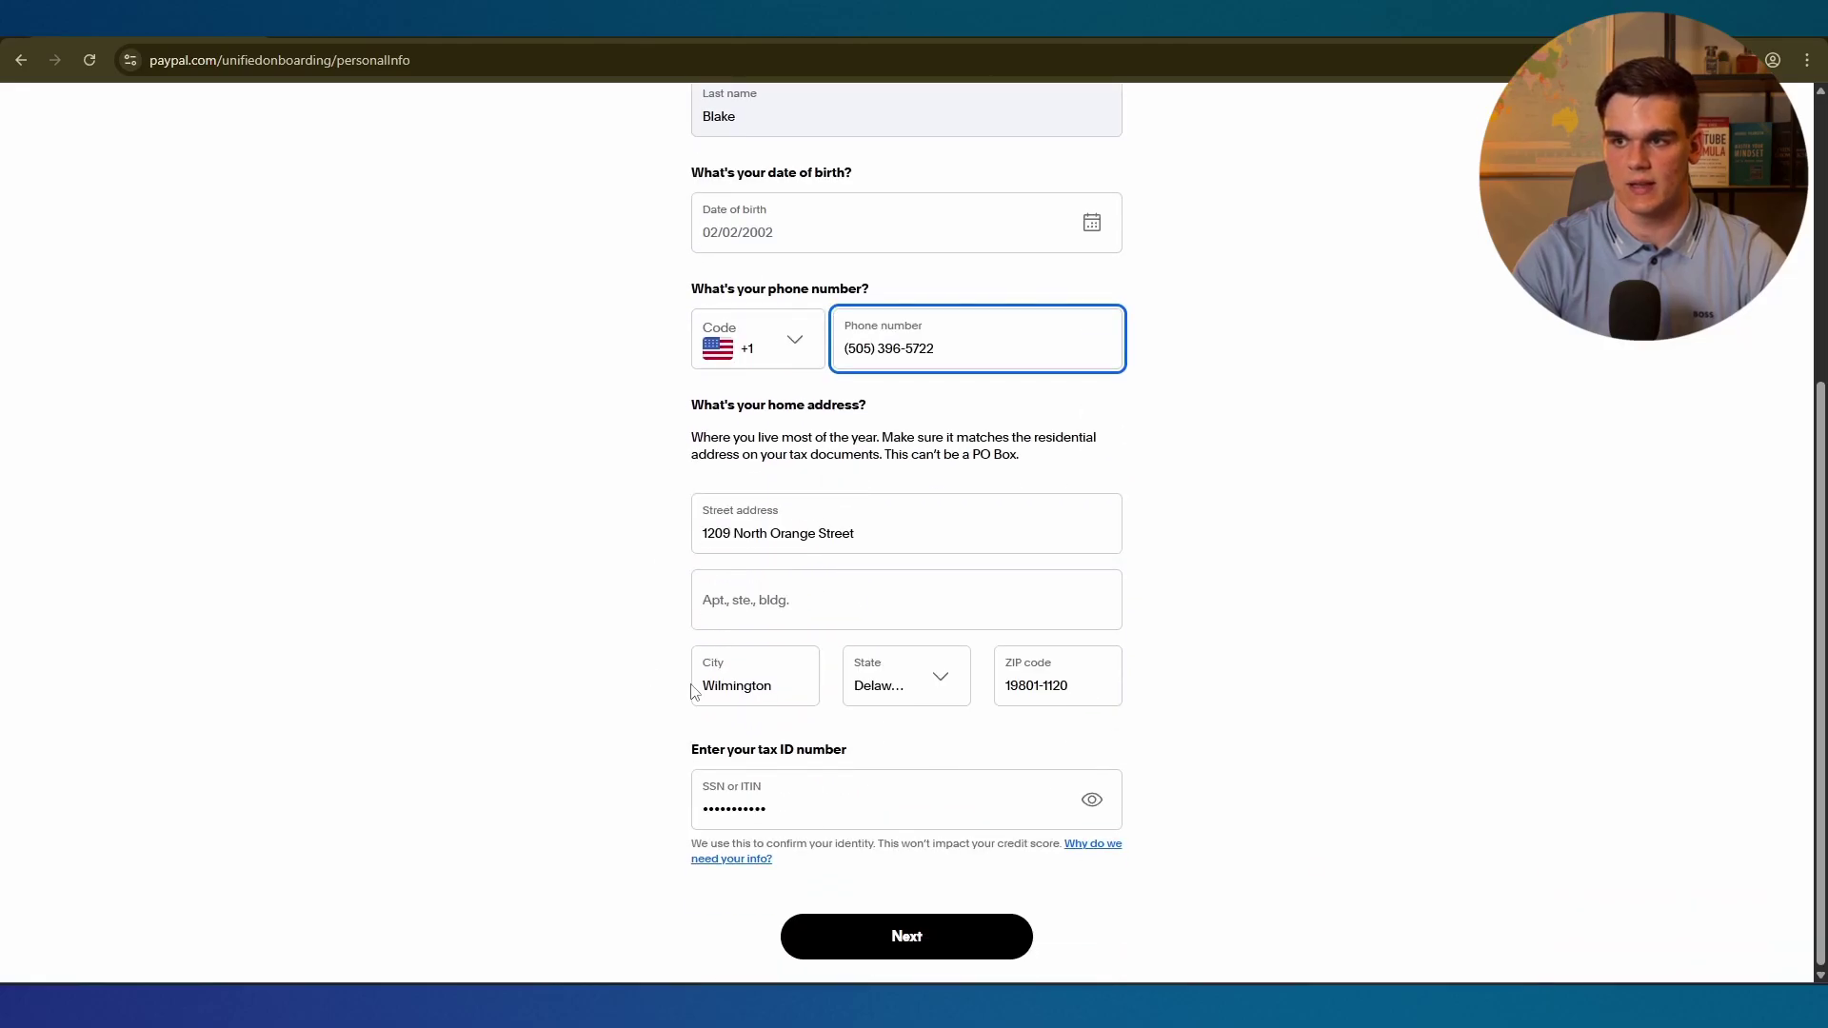
click(906, 929)
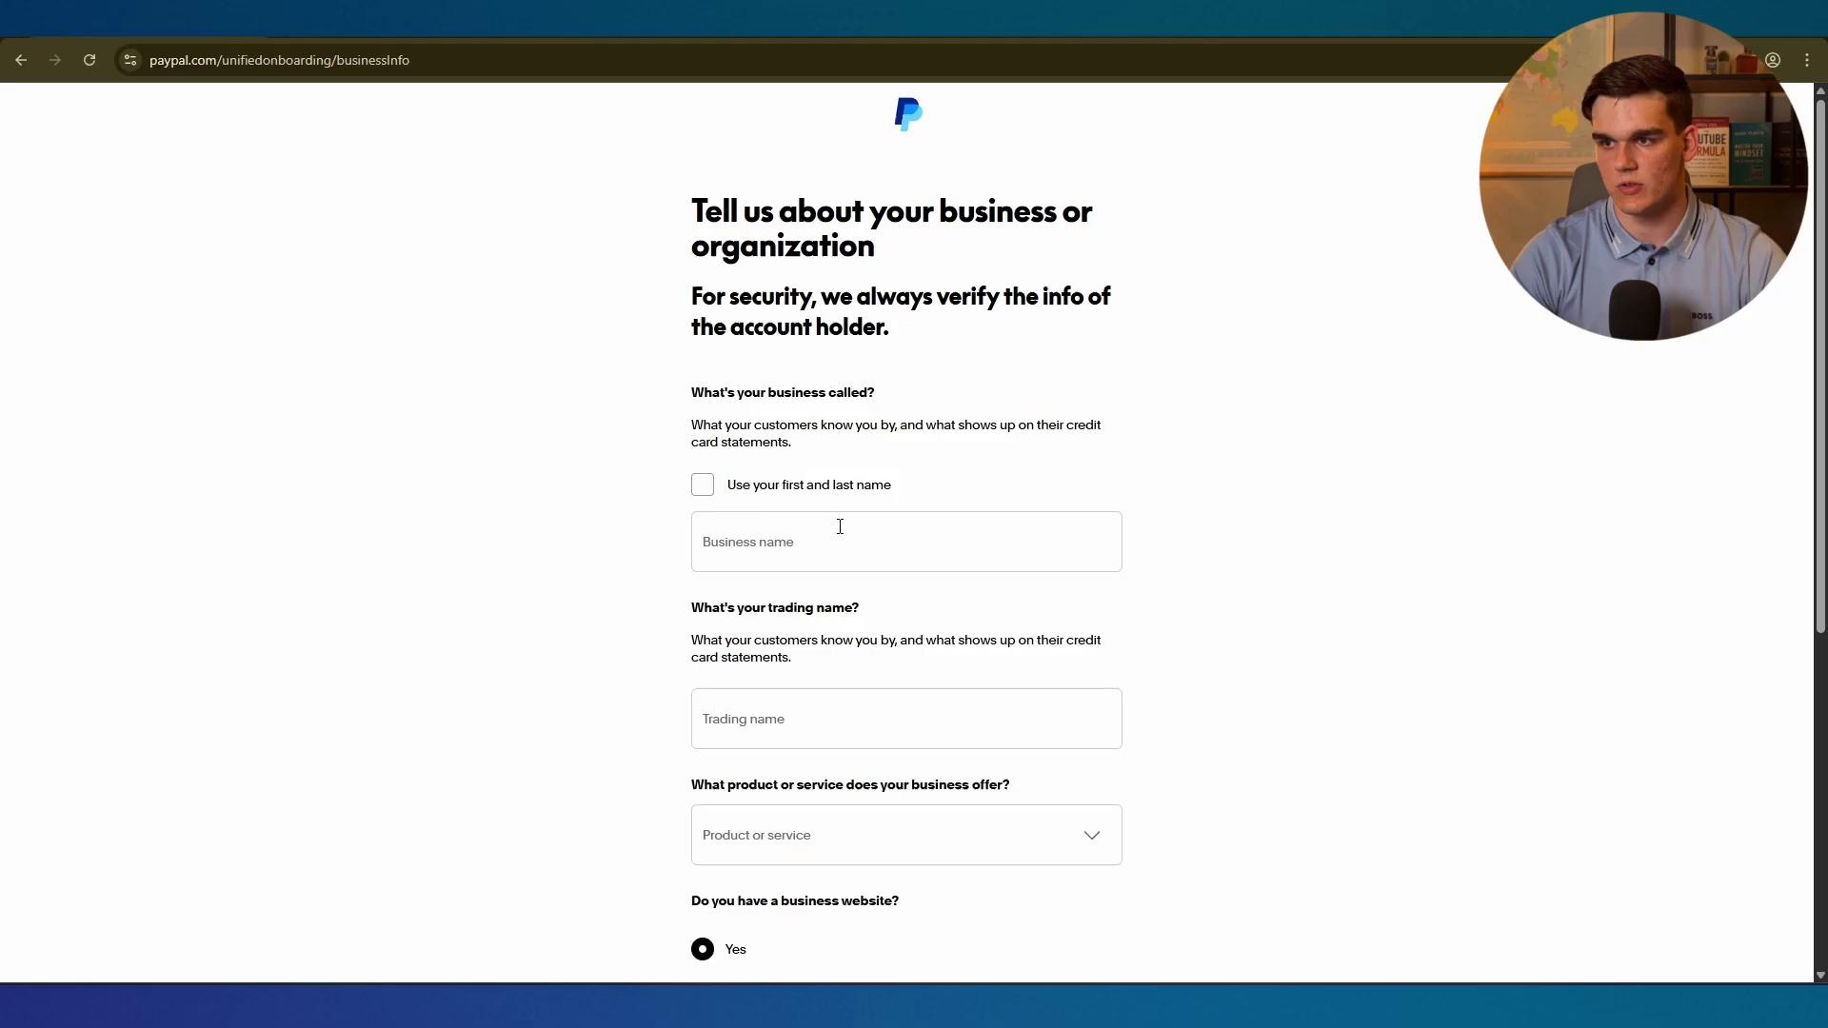
Enter EchoWave Media as both the business name and the trading name.
click(779, 545)
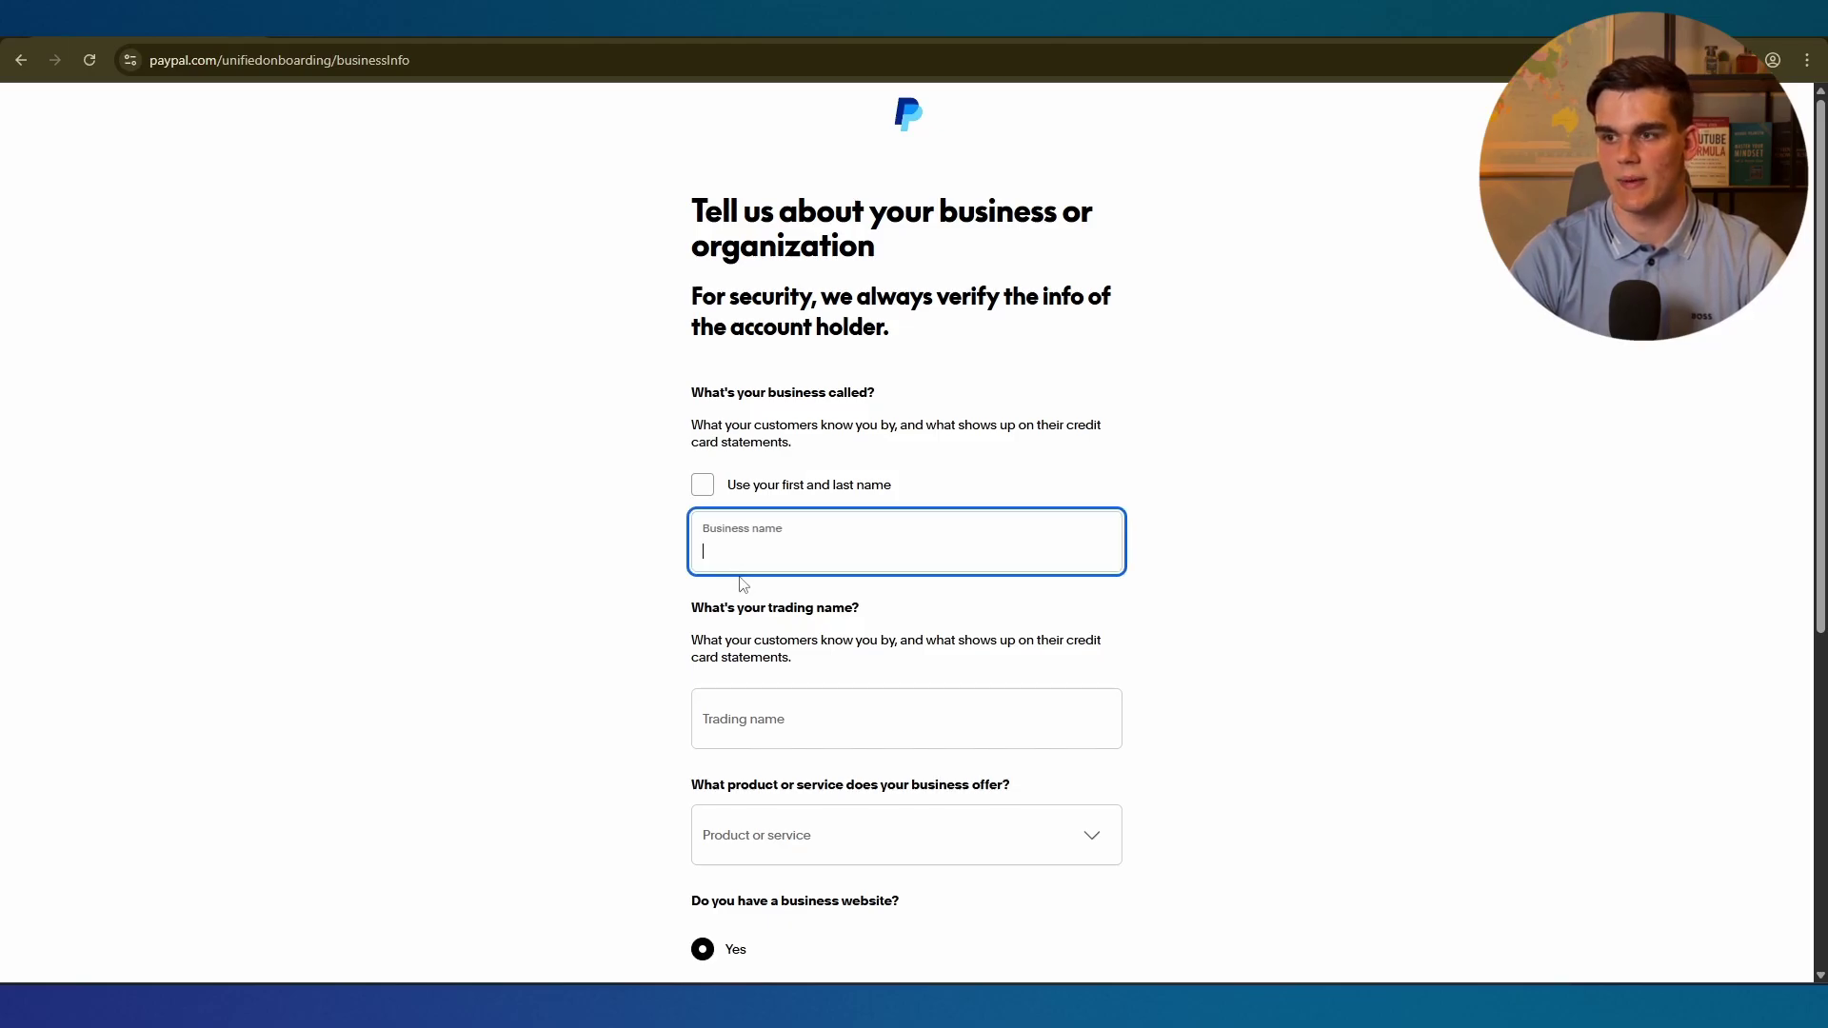
text(EchoWave Media)
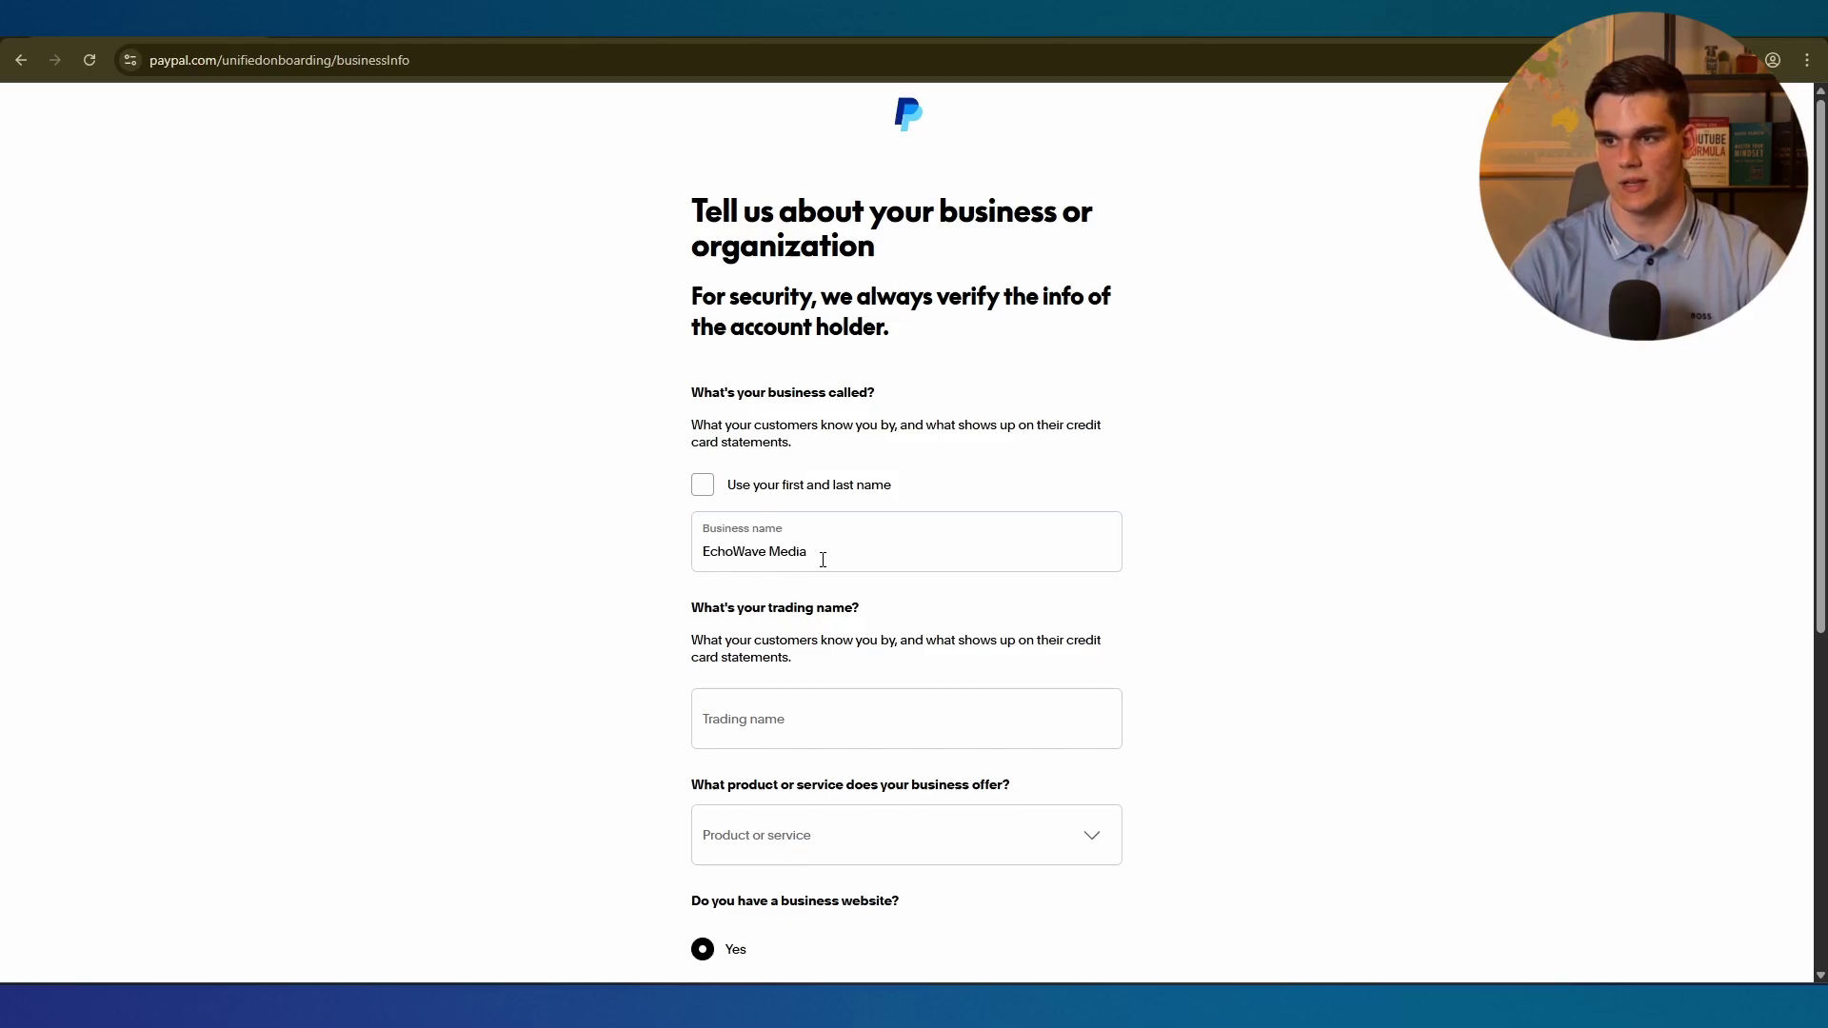
scroll(794, 511, down, 1)
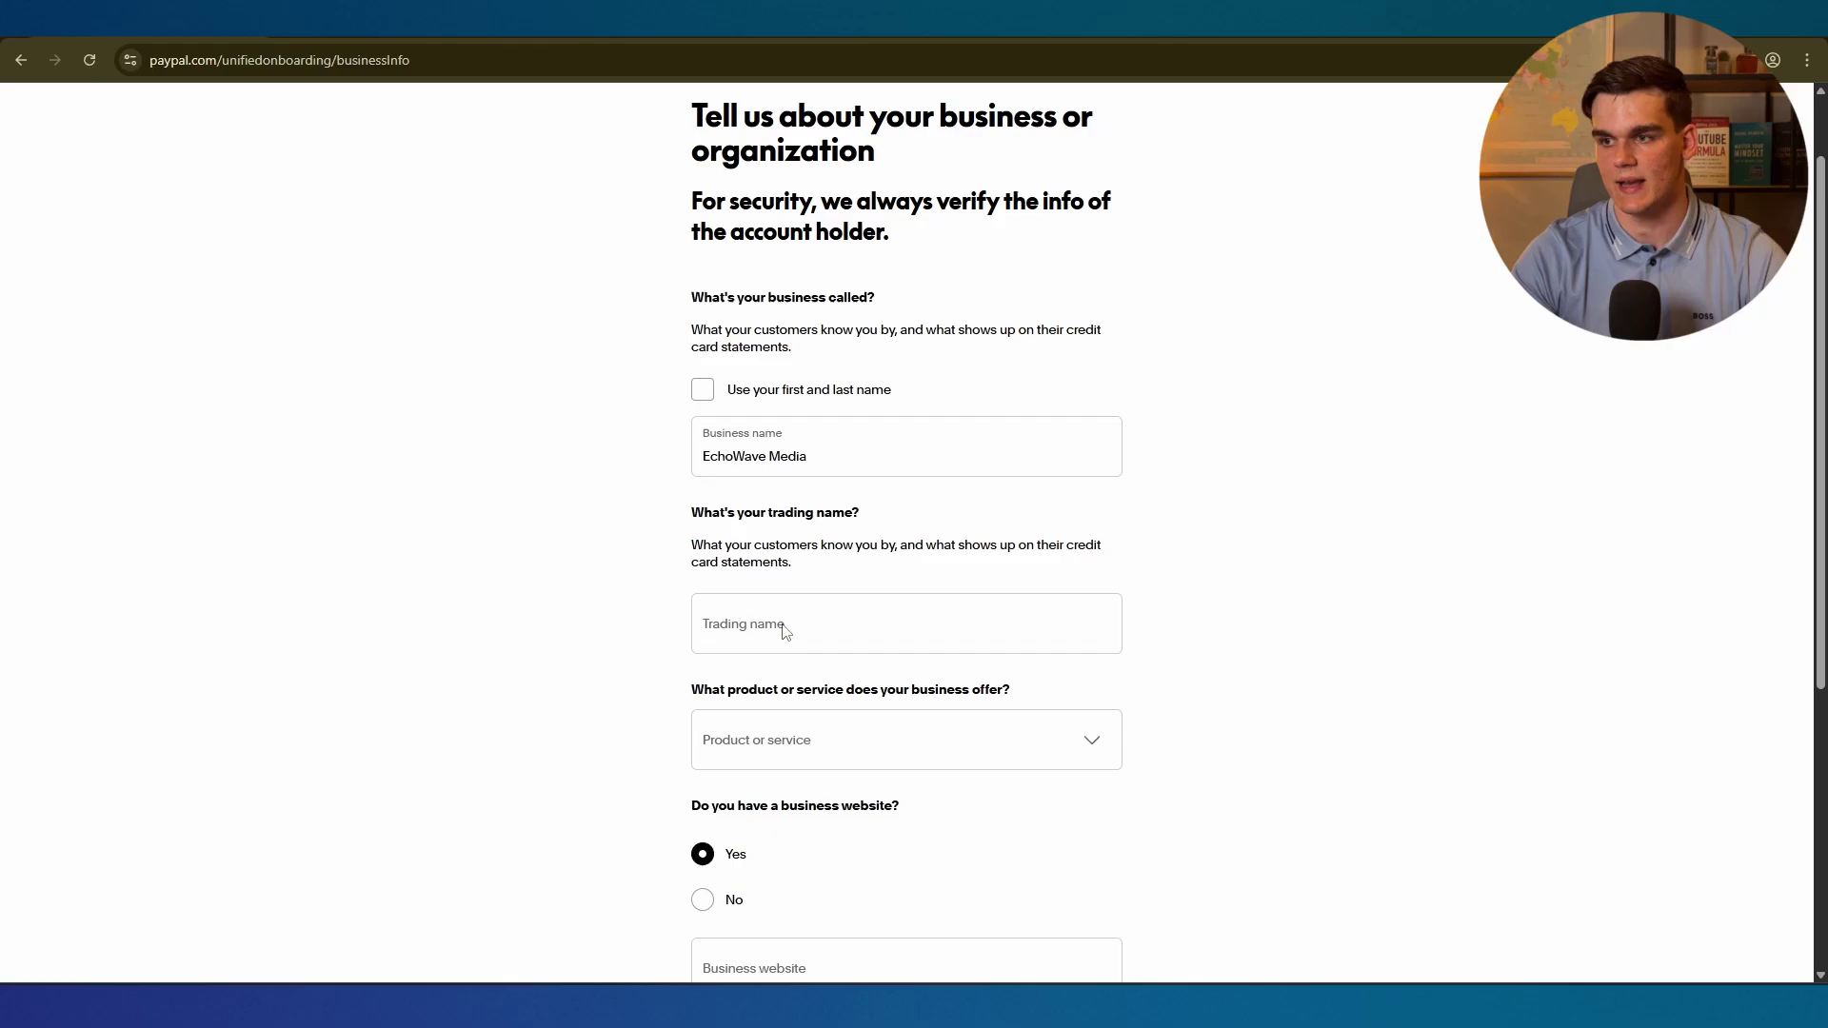
click(827, 455)
drag(828, 455, 704, 459)
key(ctrl+c)
click(705, 627)
key(ctrl+v)
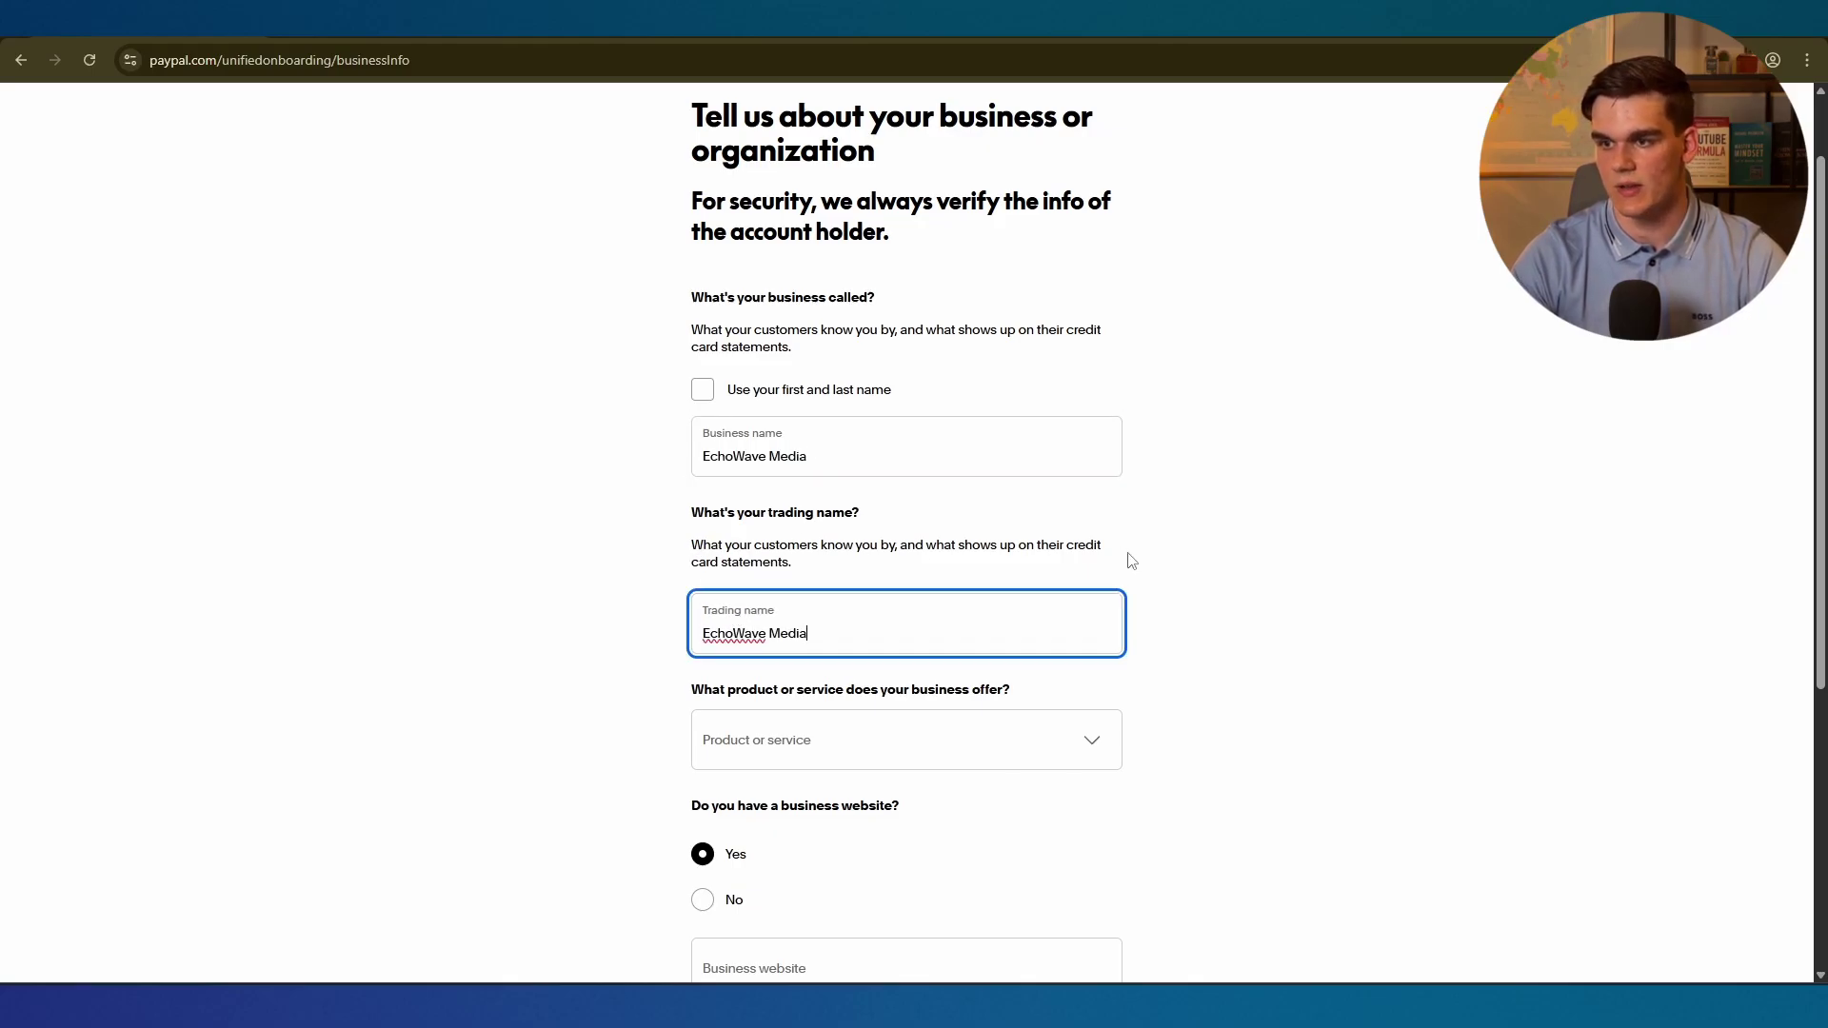
scroll(781, 617, down, 1)
click(633, 561)
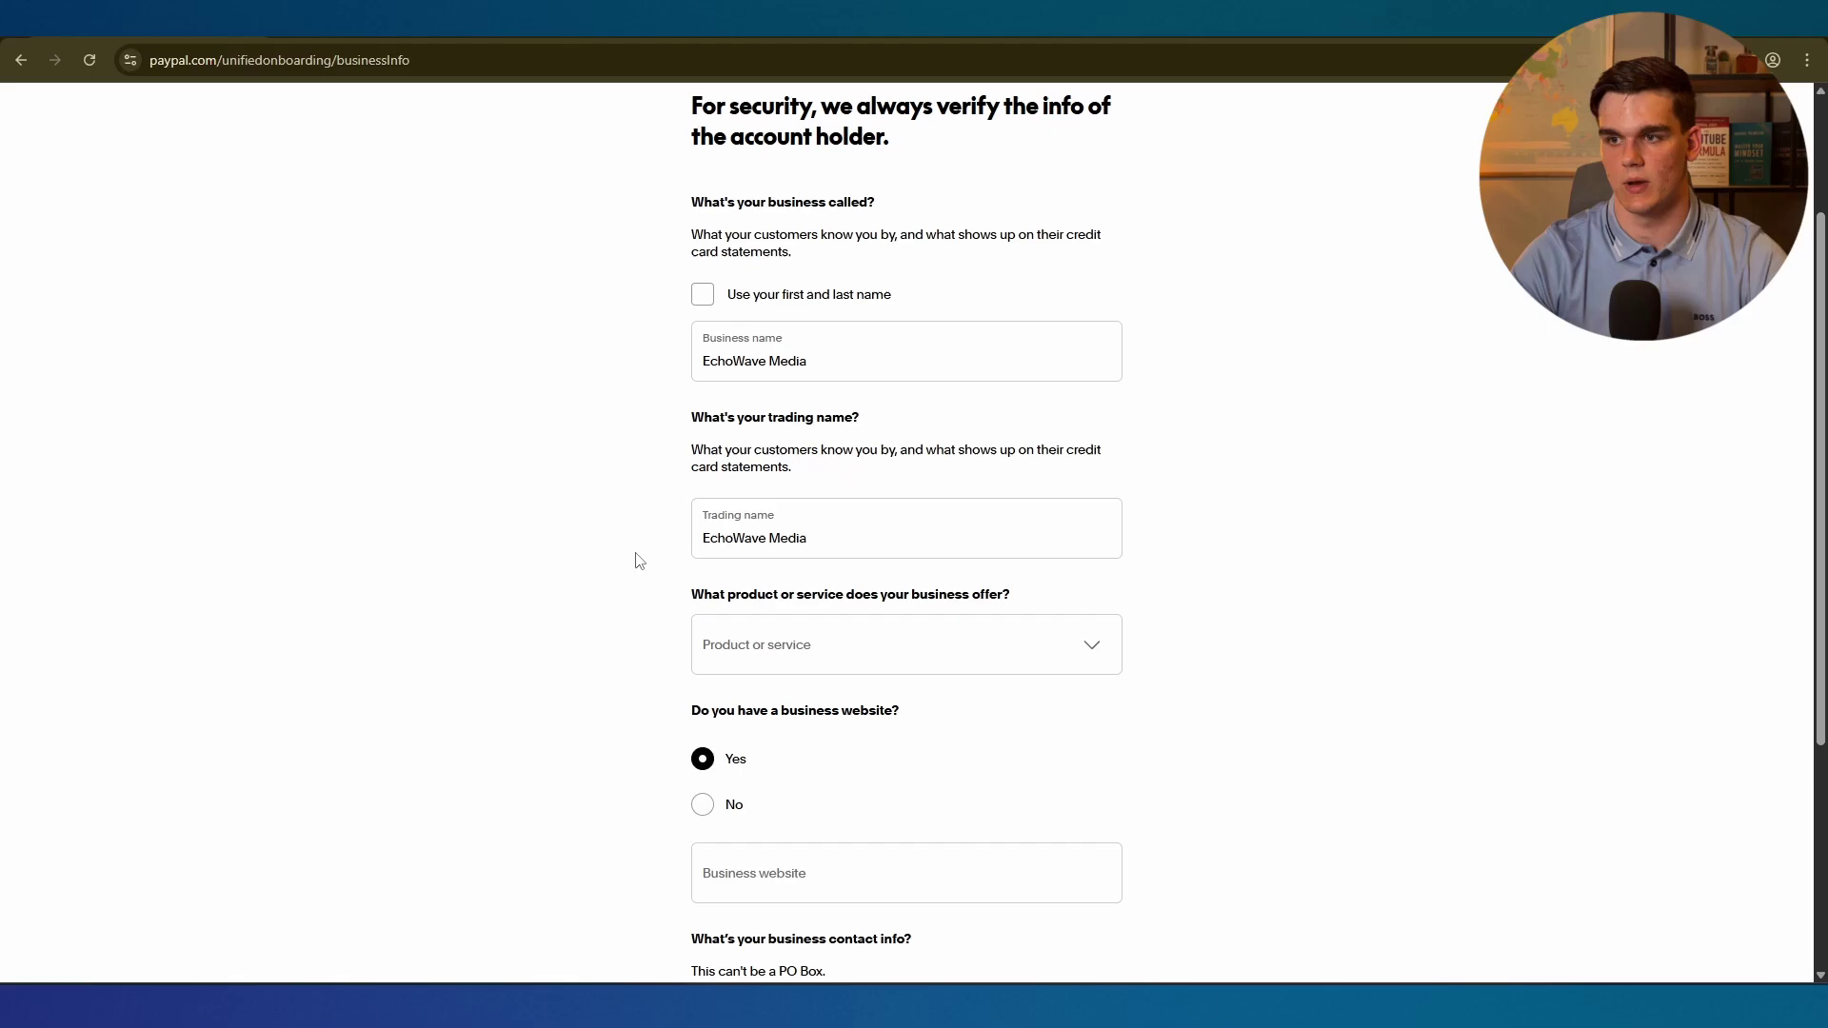
Choose the Digital Goods Media category, mark no website, reuse the residential address, and submit.
scroll(749, 562, down, 1)
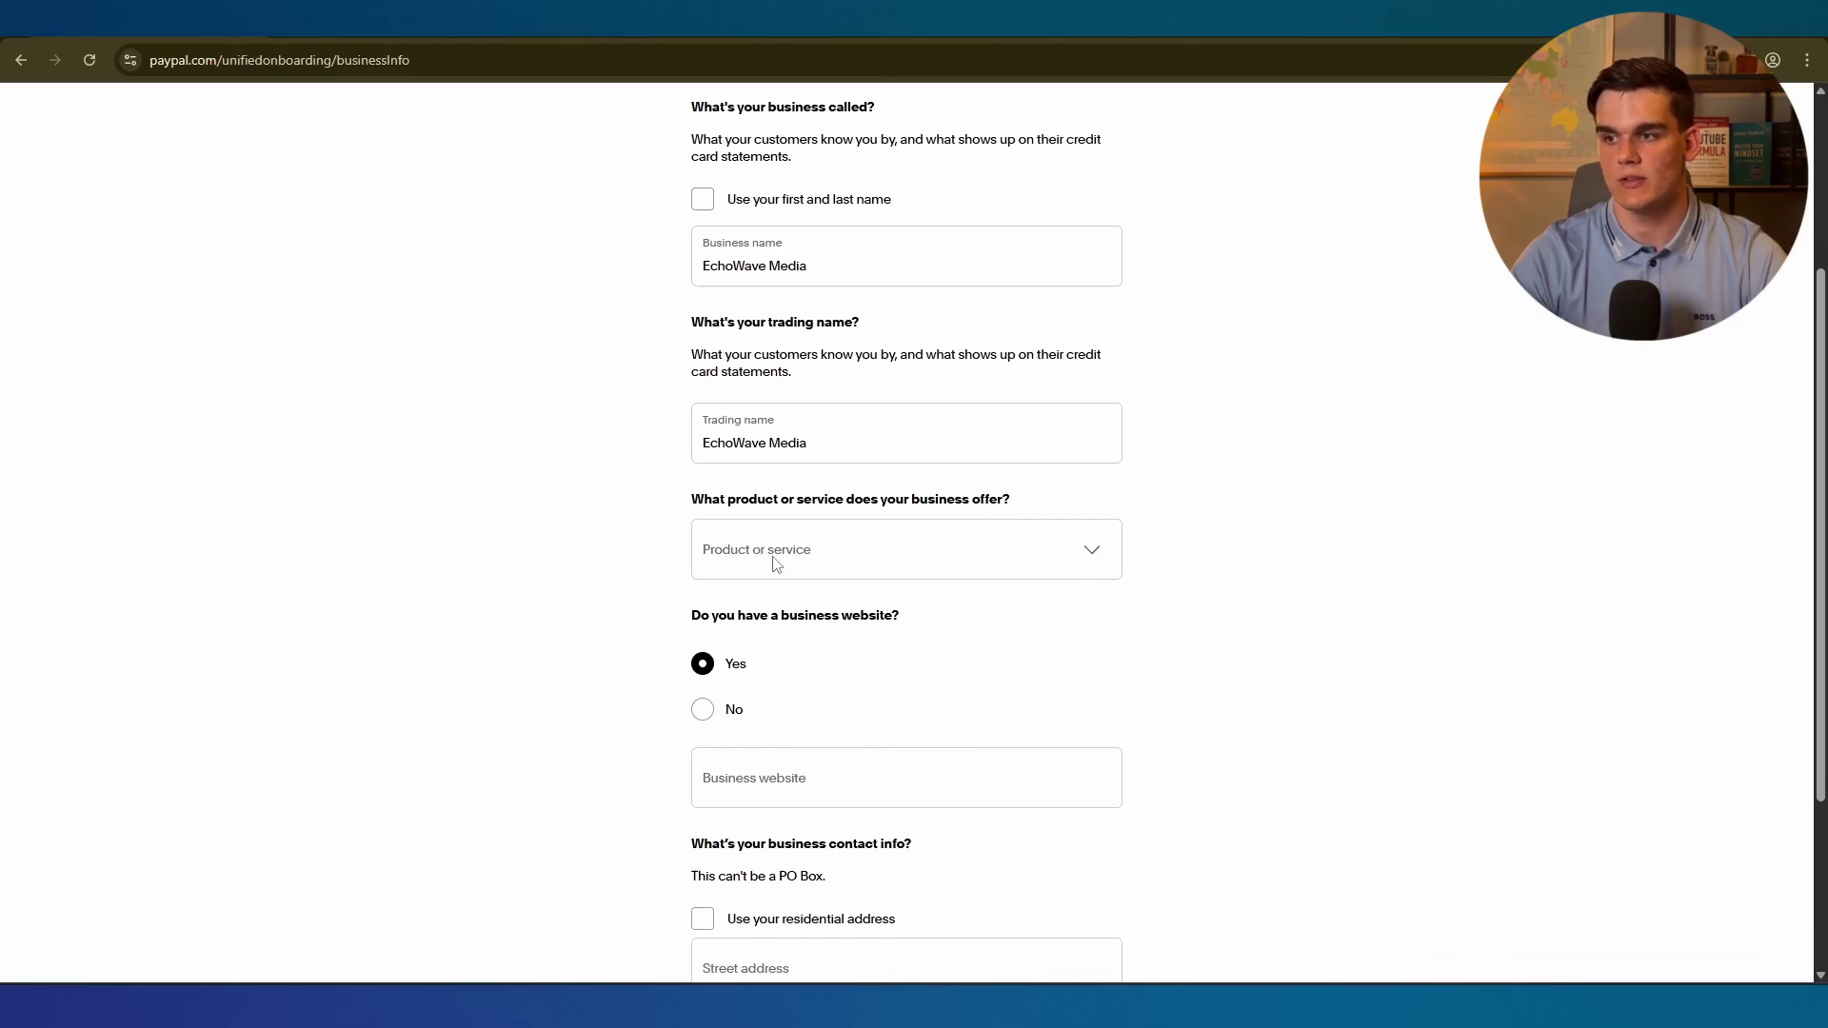
click(1091, 552)
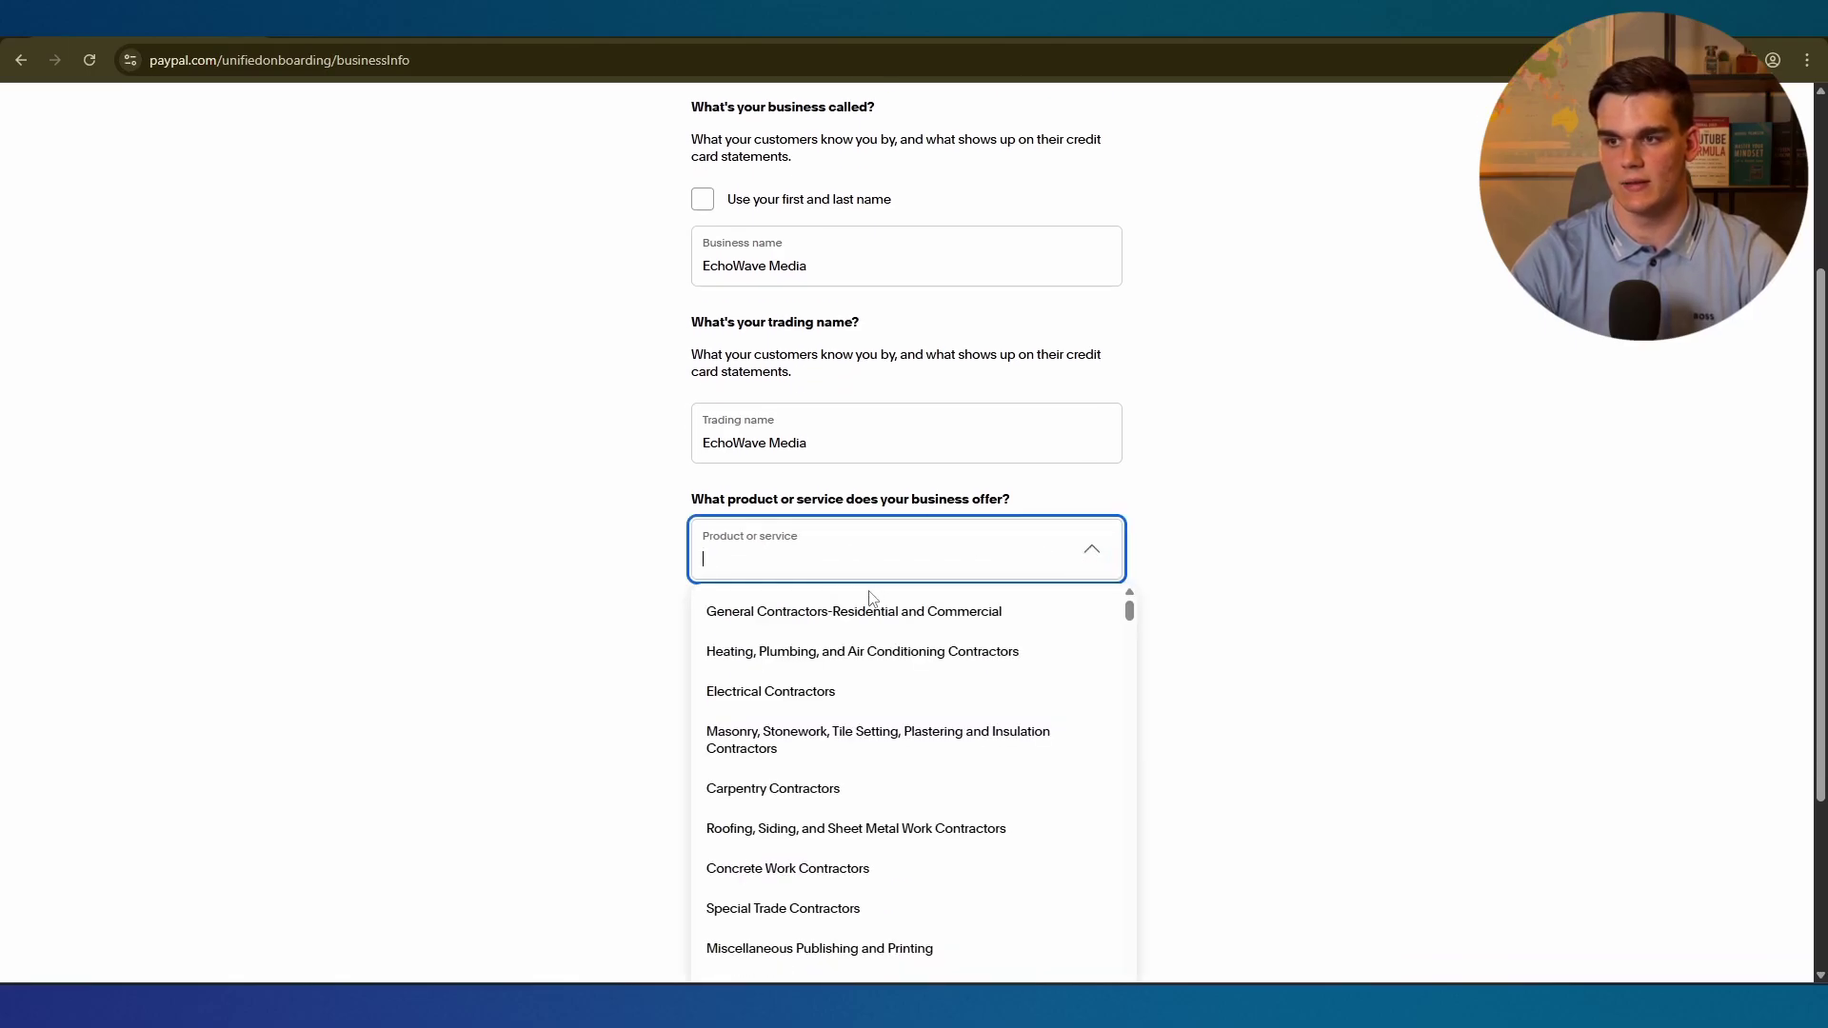
text(digital)
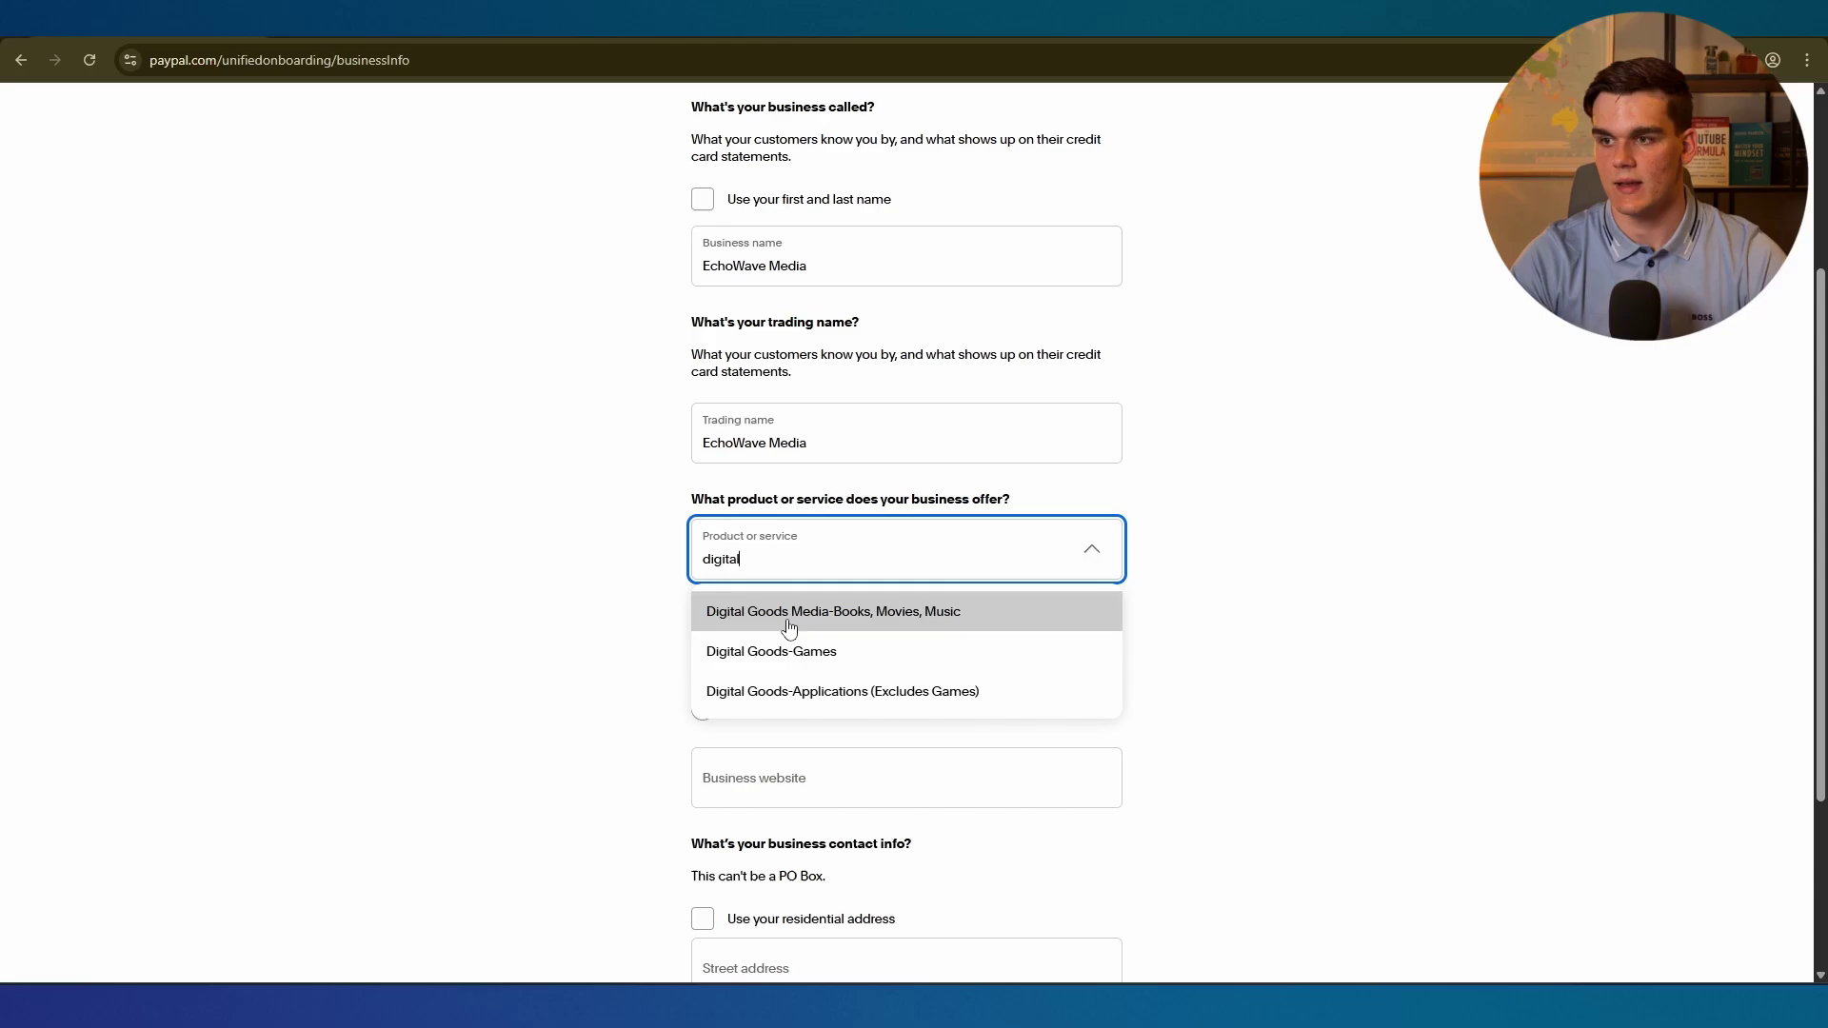
click(910, 621)
scroll(786, 596, down, 1)
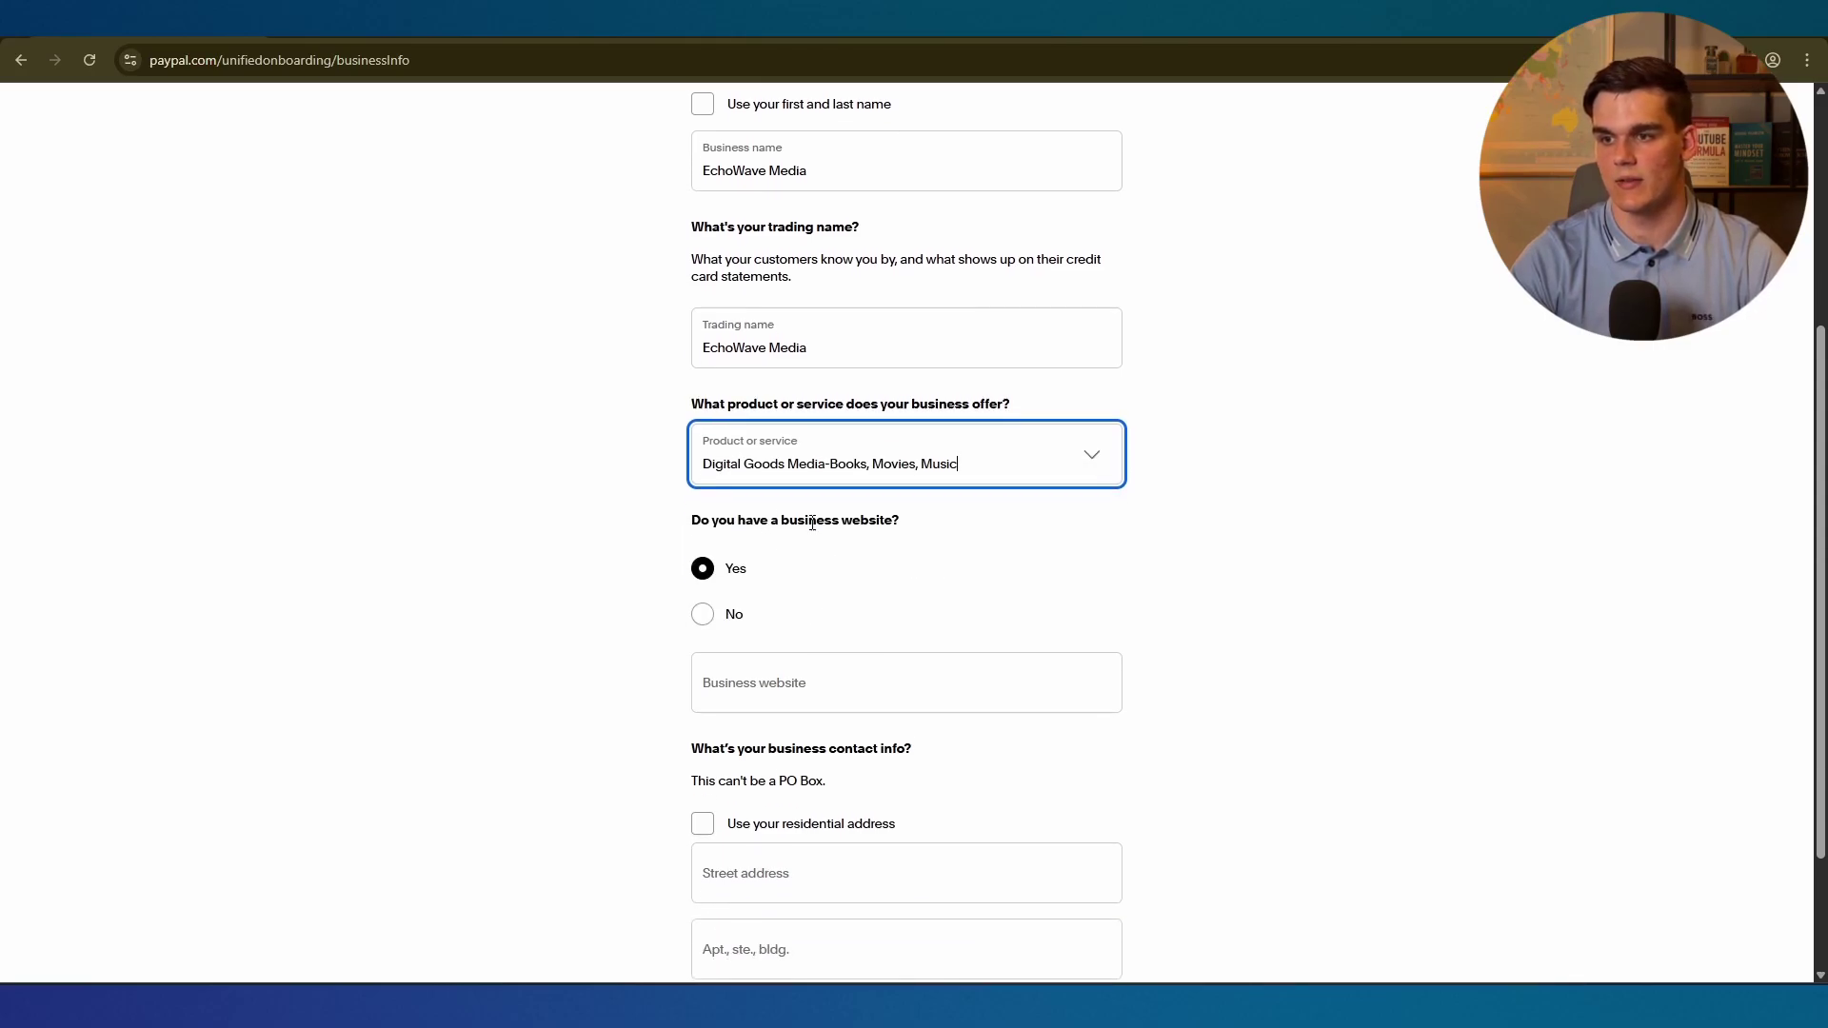
click(702, 615)
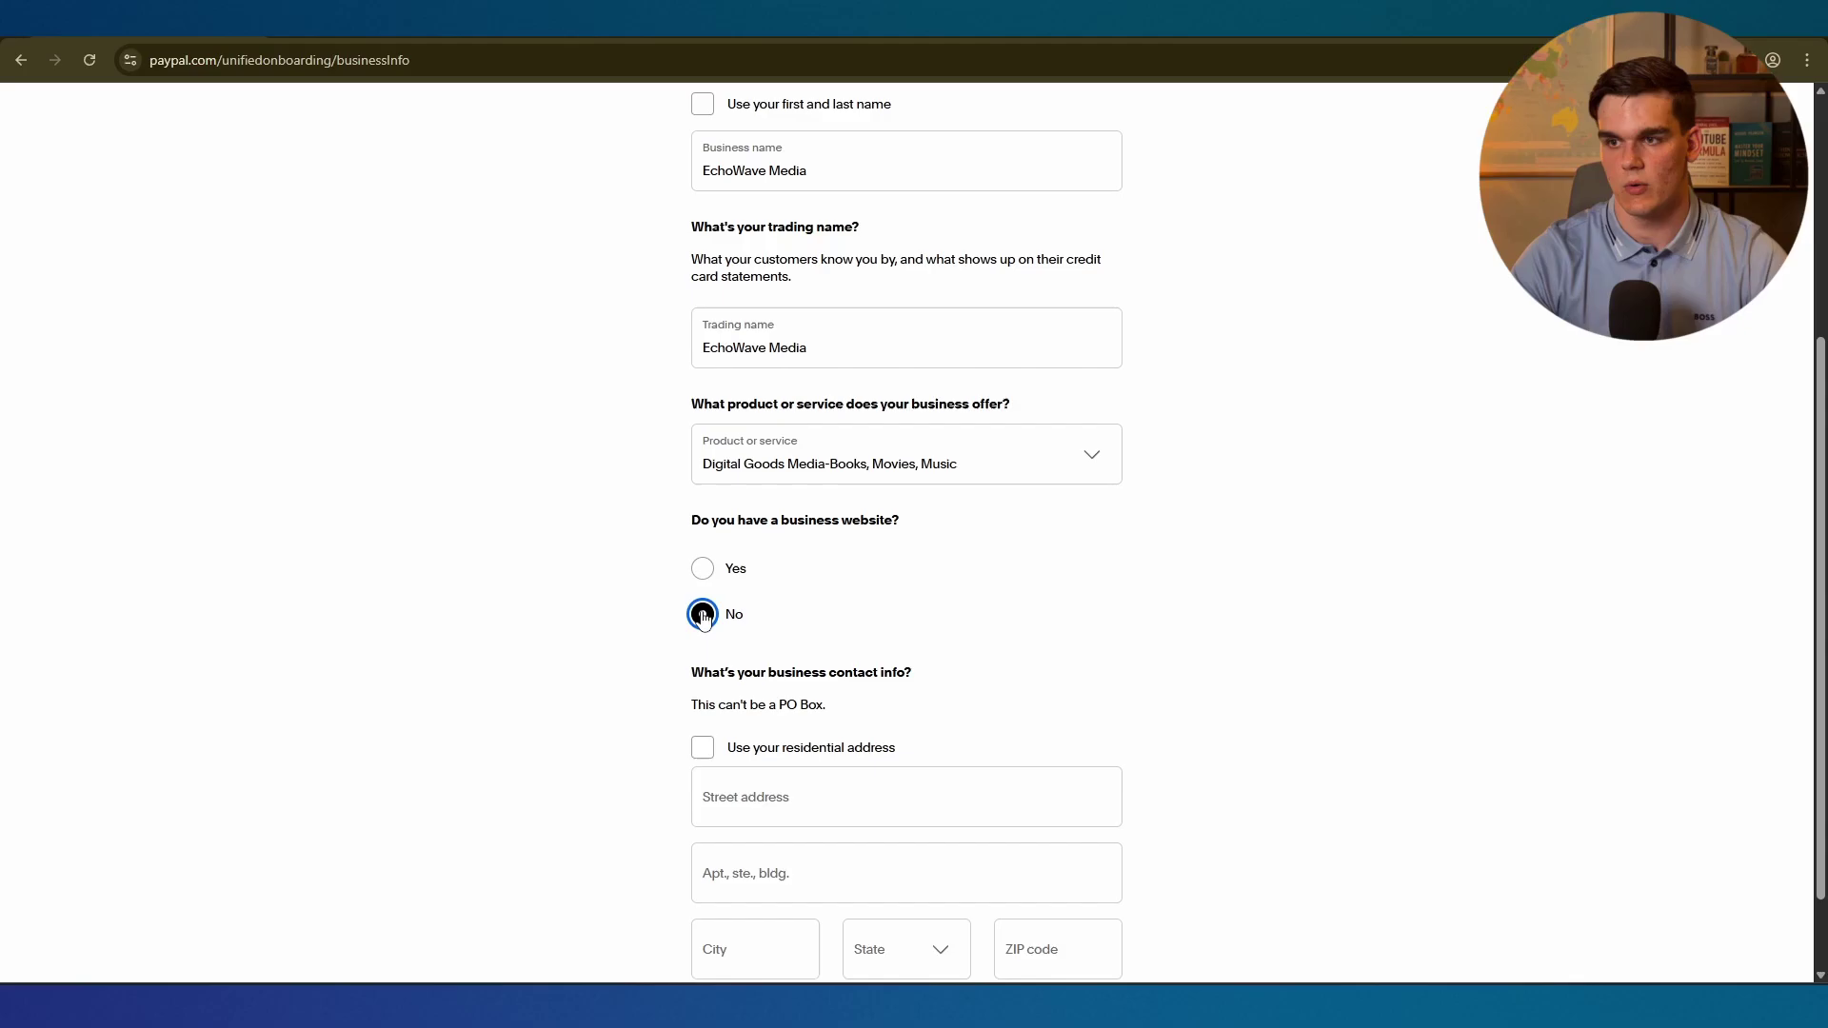
scroll(701, 612, down, 1)
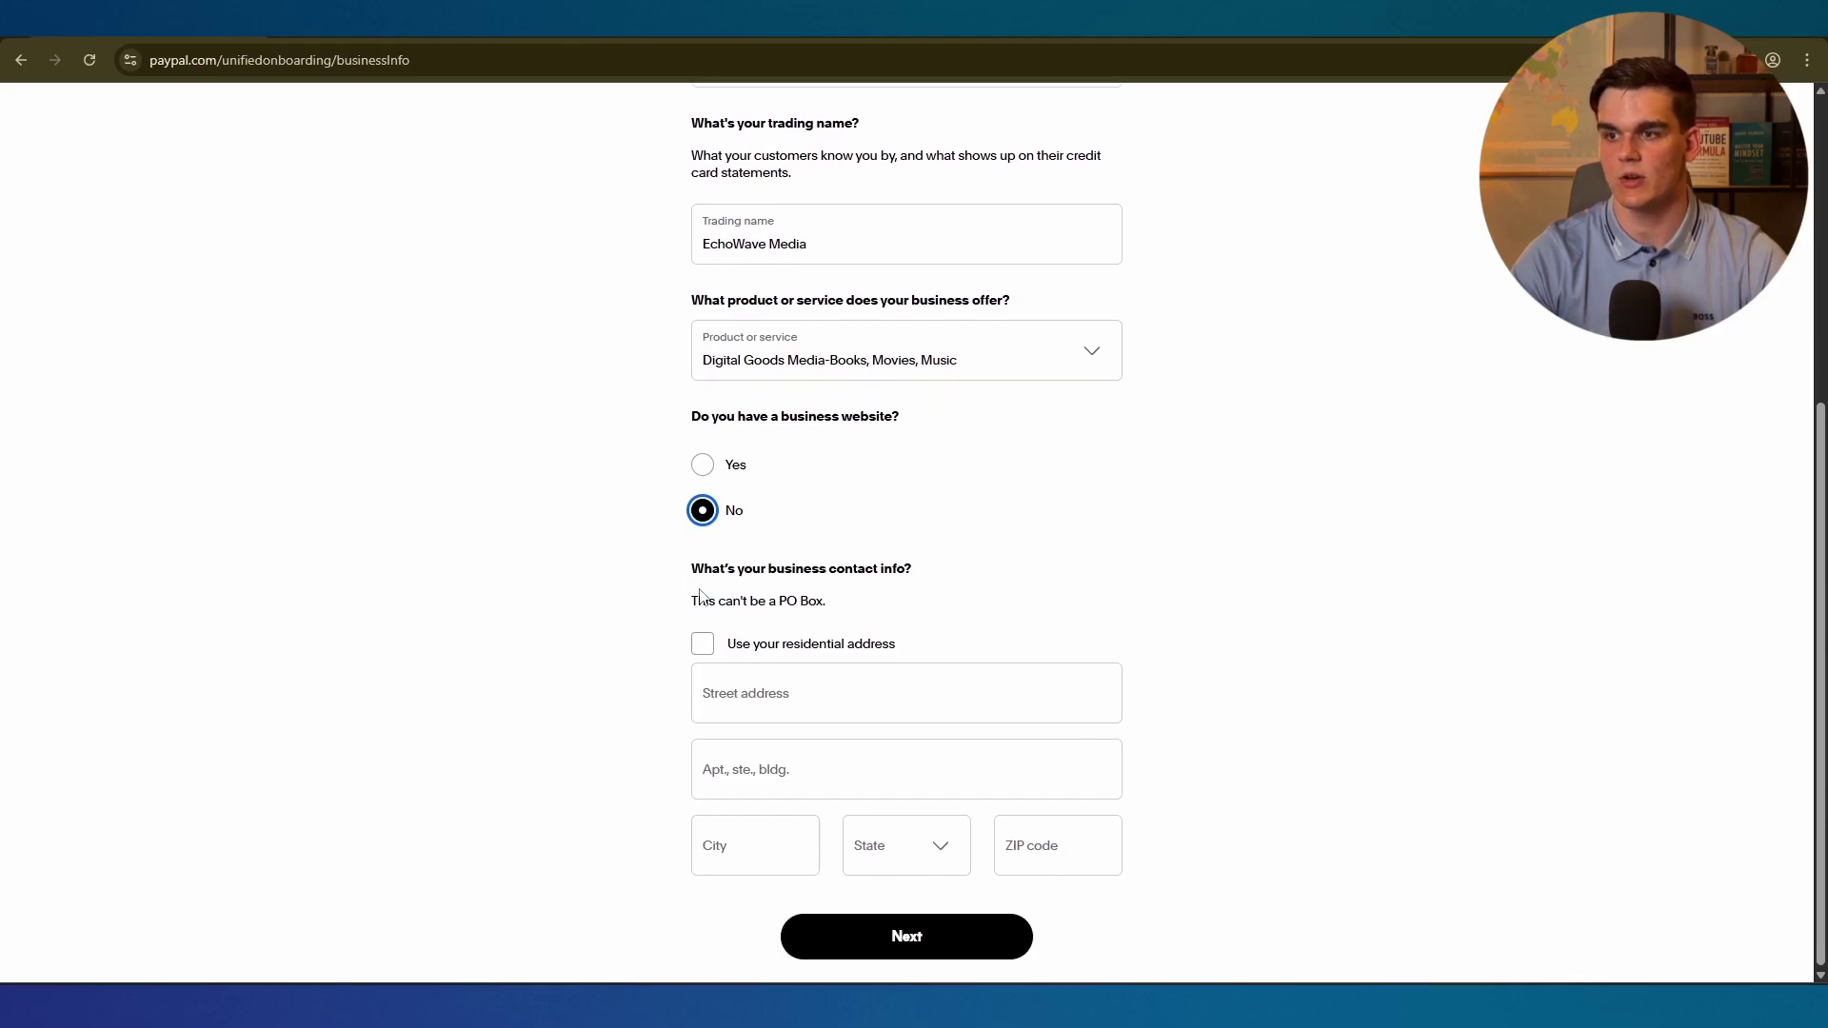
click(703, 644)
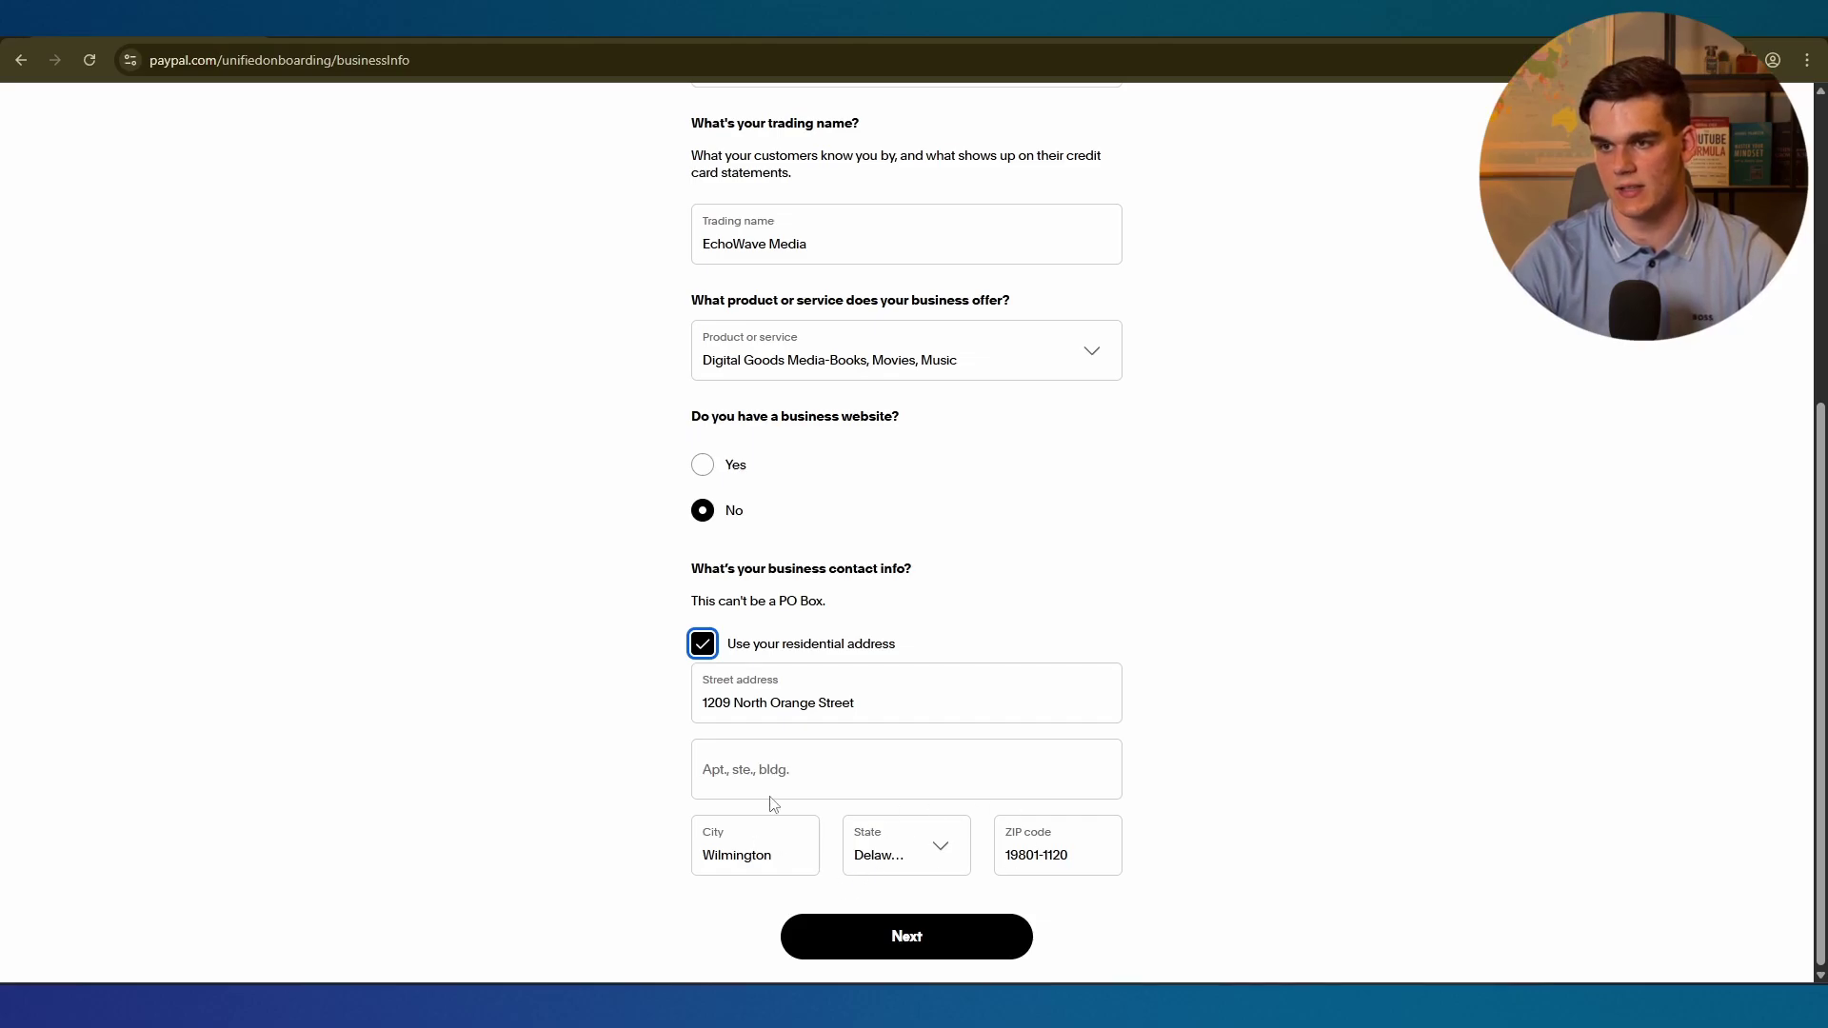
scroll(809, 641, up, 2)
scroll(809, 641, down, 2)
click(906, 937)
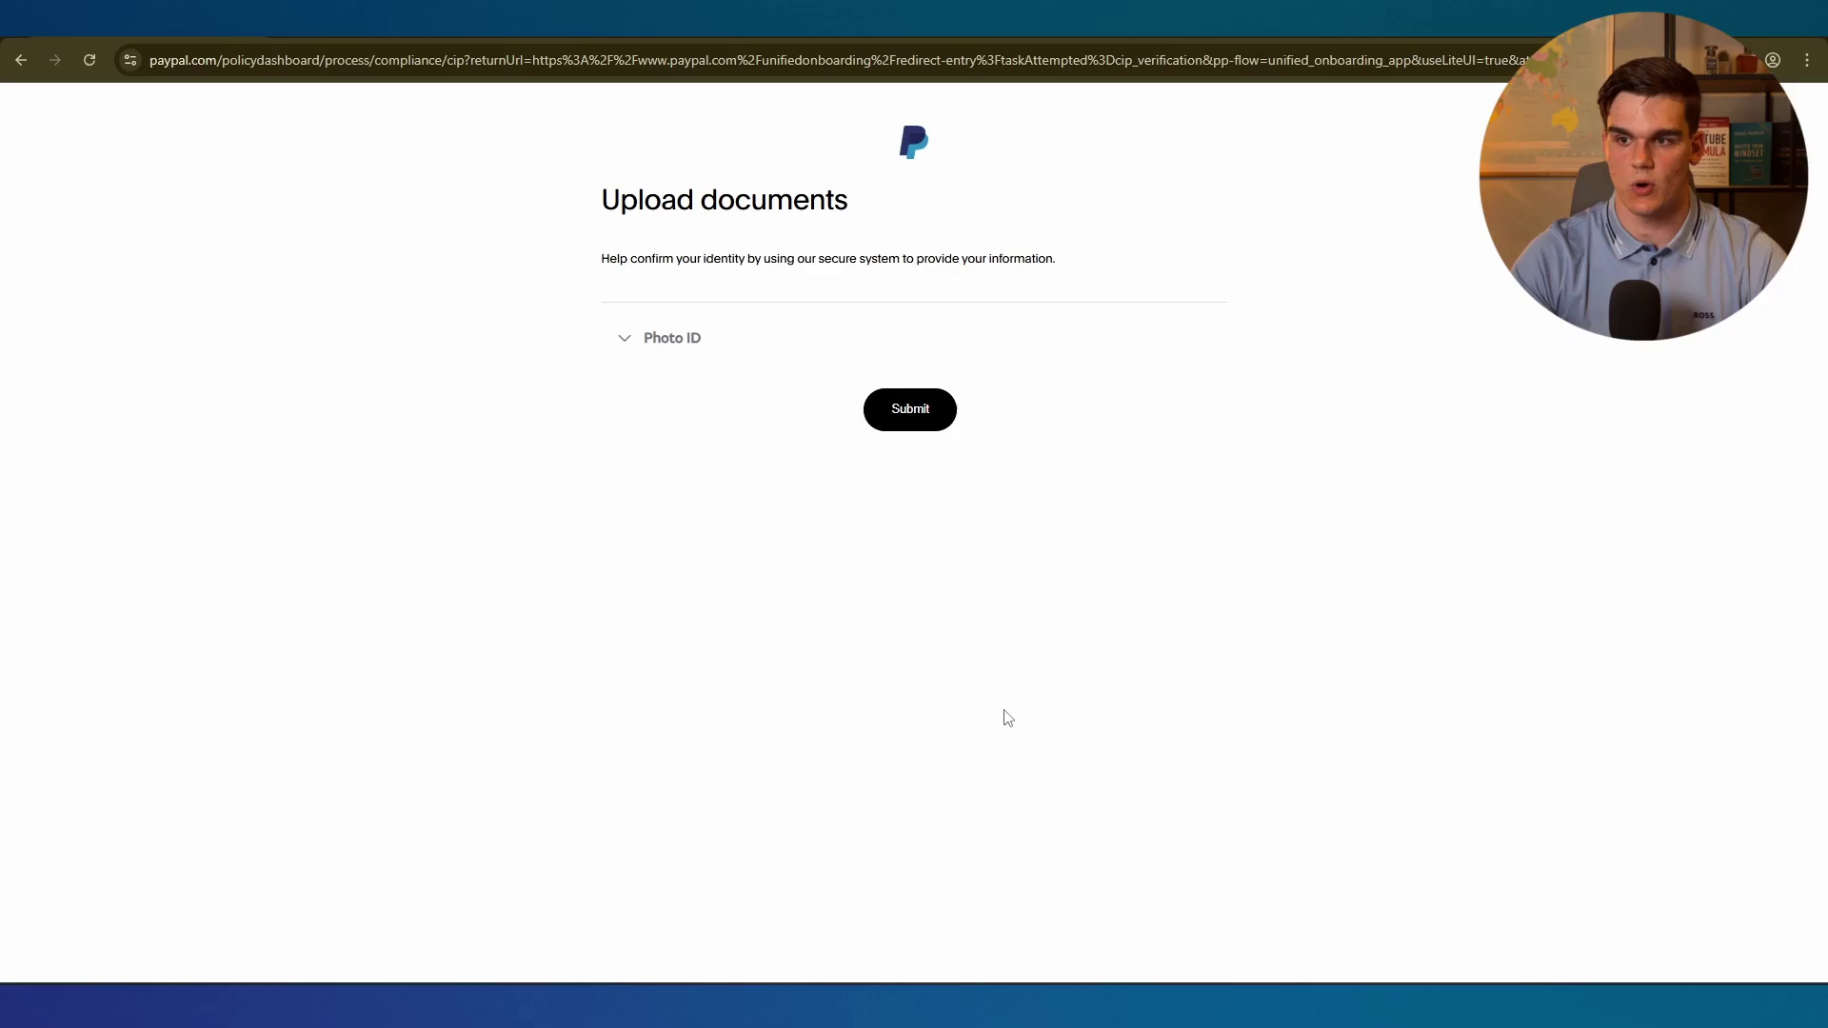
Choose Passport (photo page) as the photo ID document type.
click(657, 340)
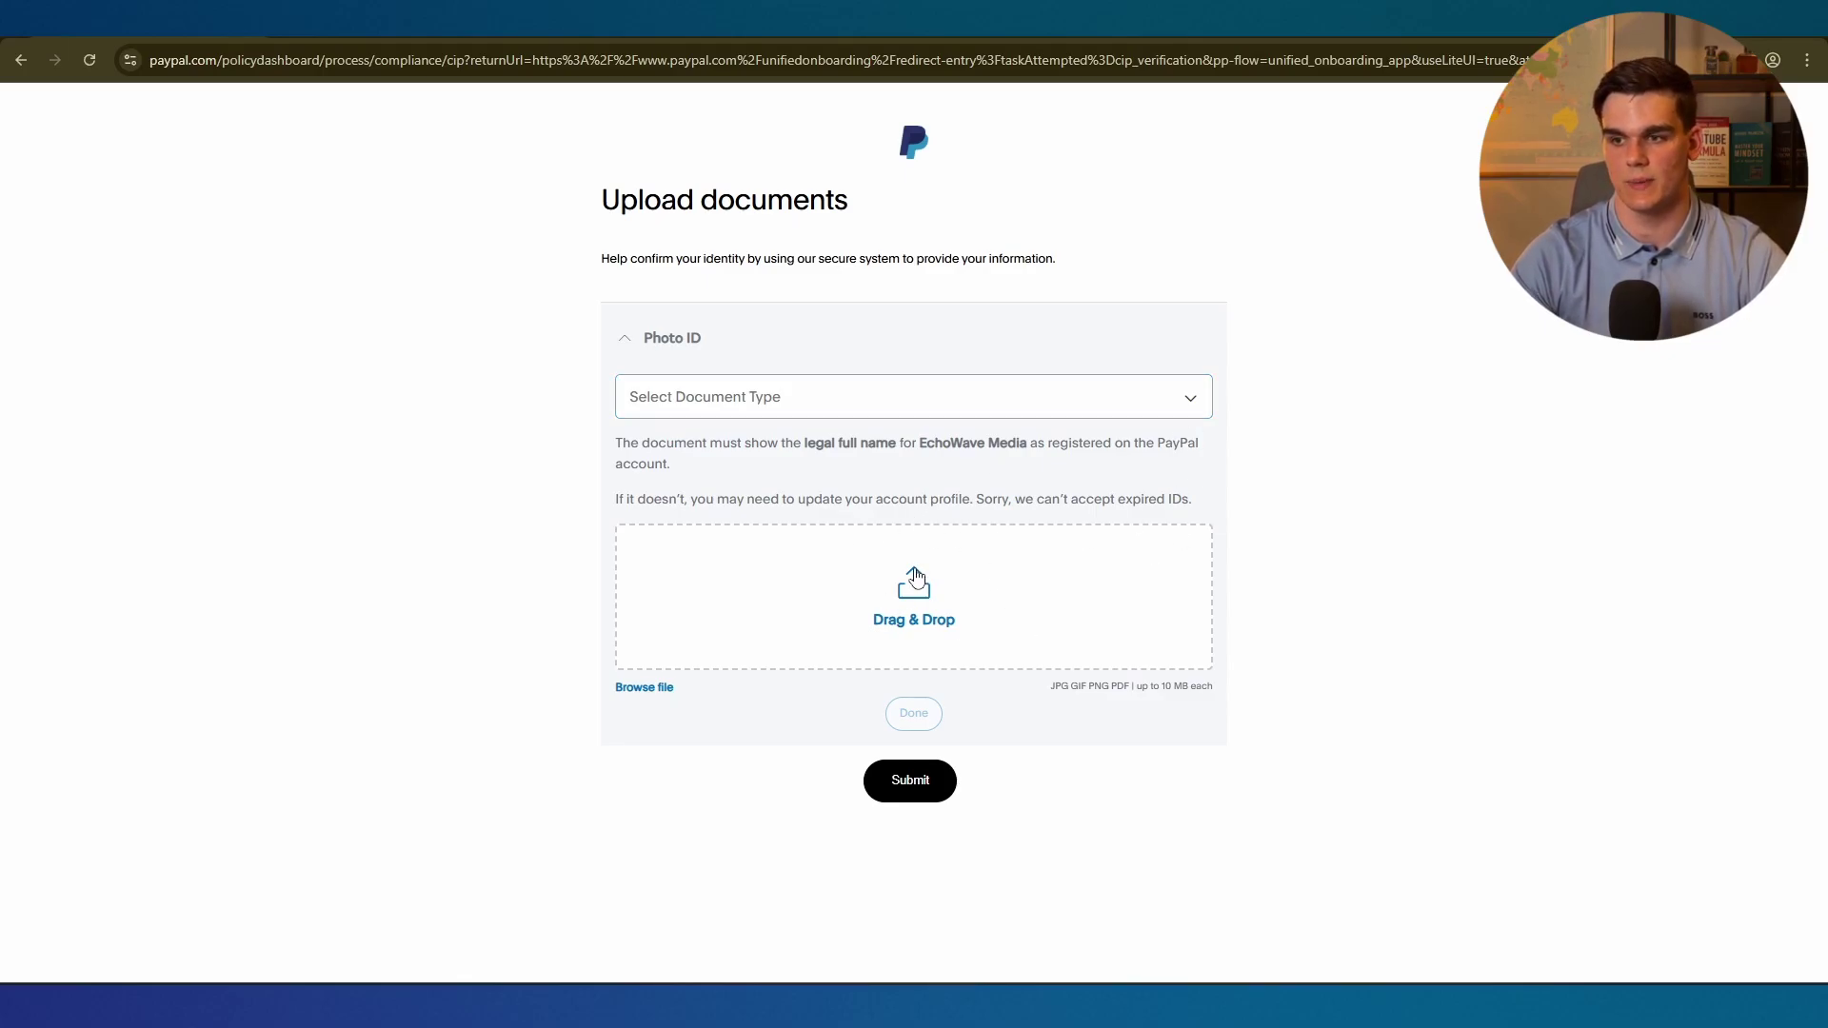
click(759, 397)
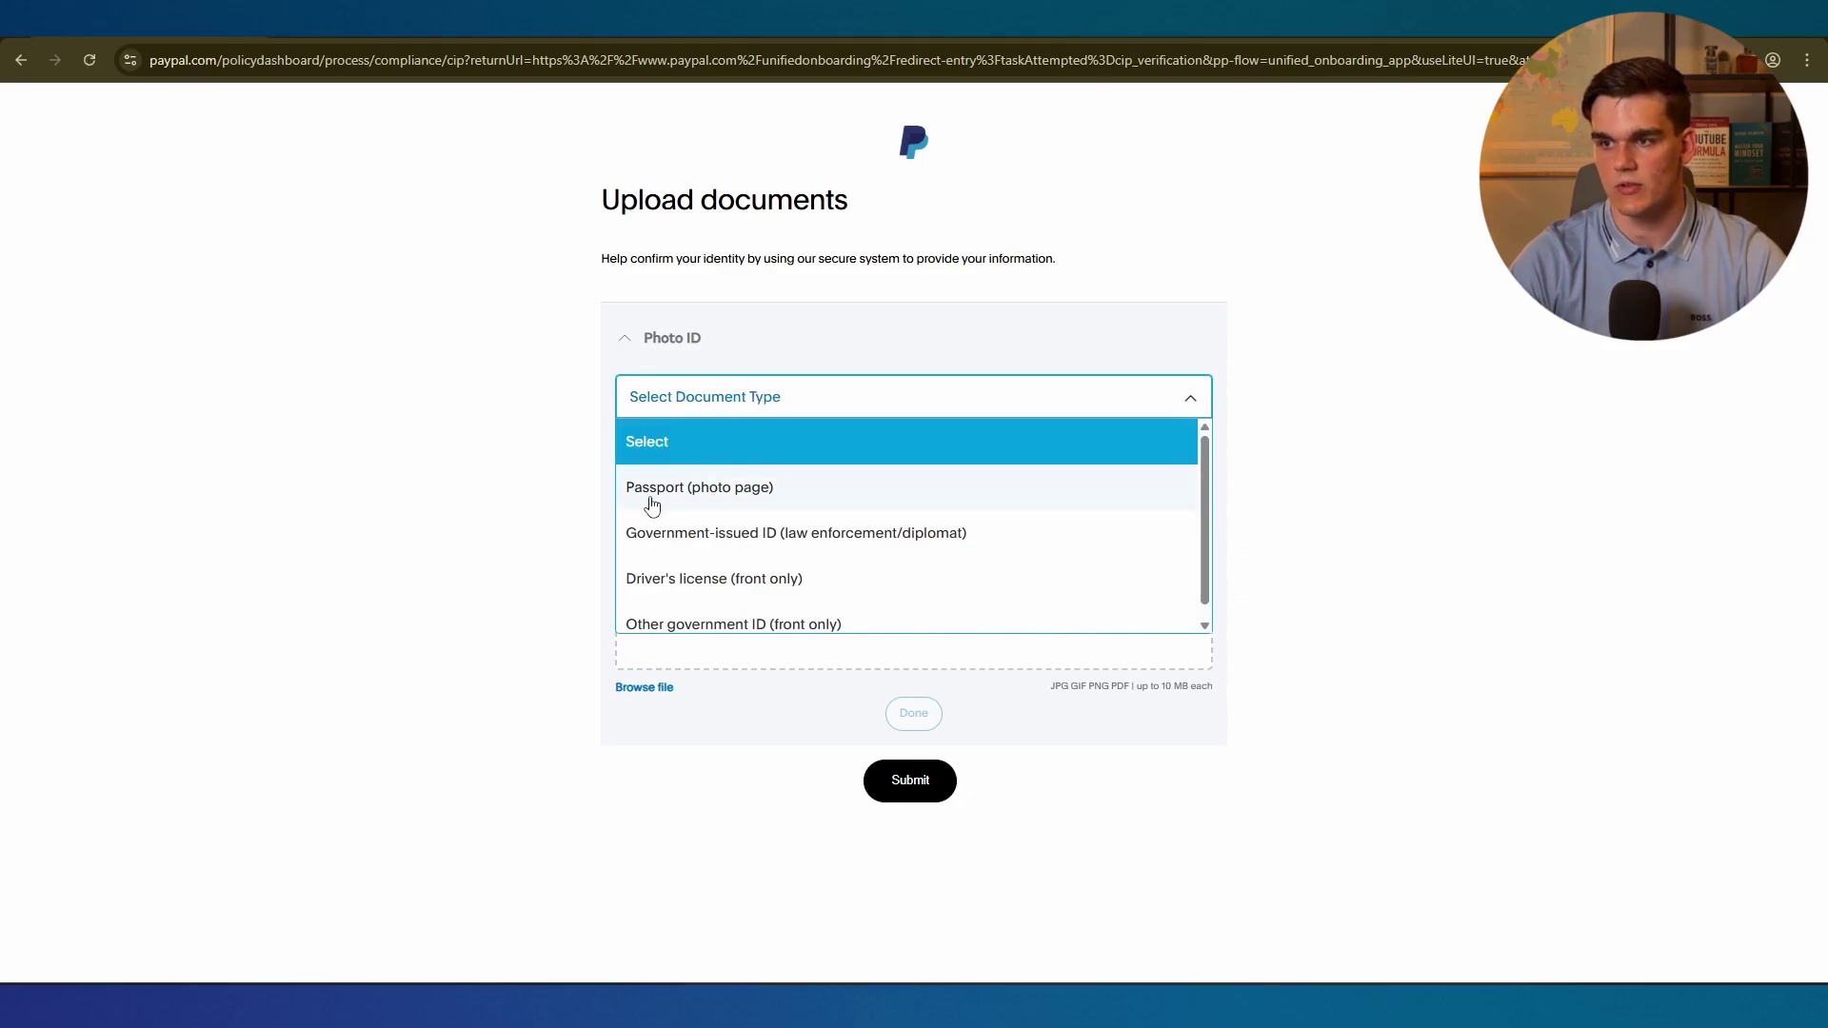
click(730, 503)
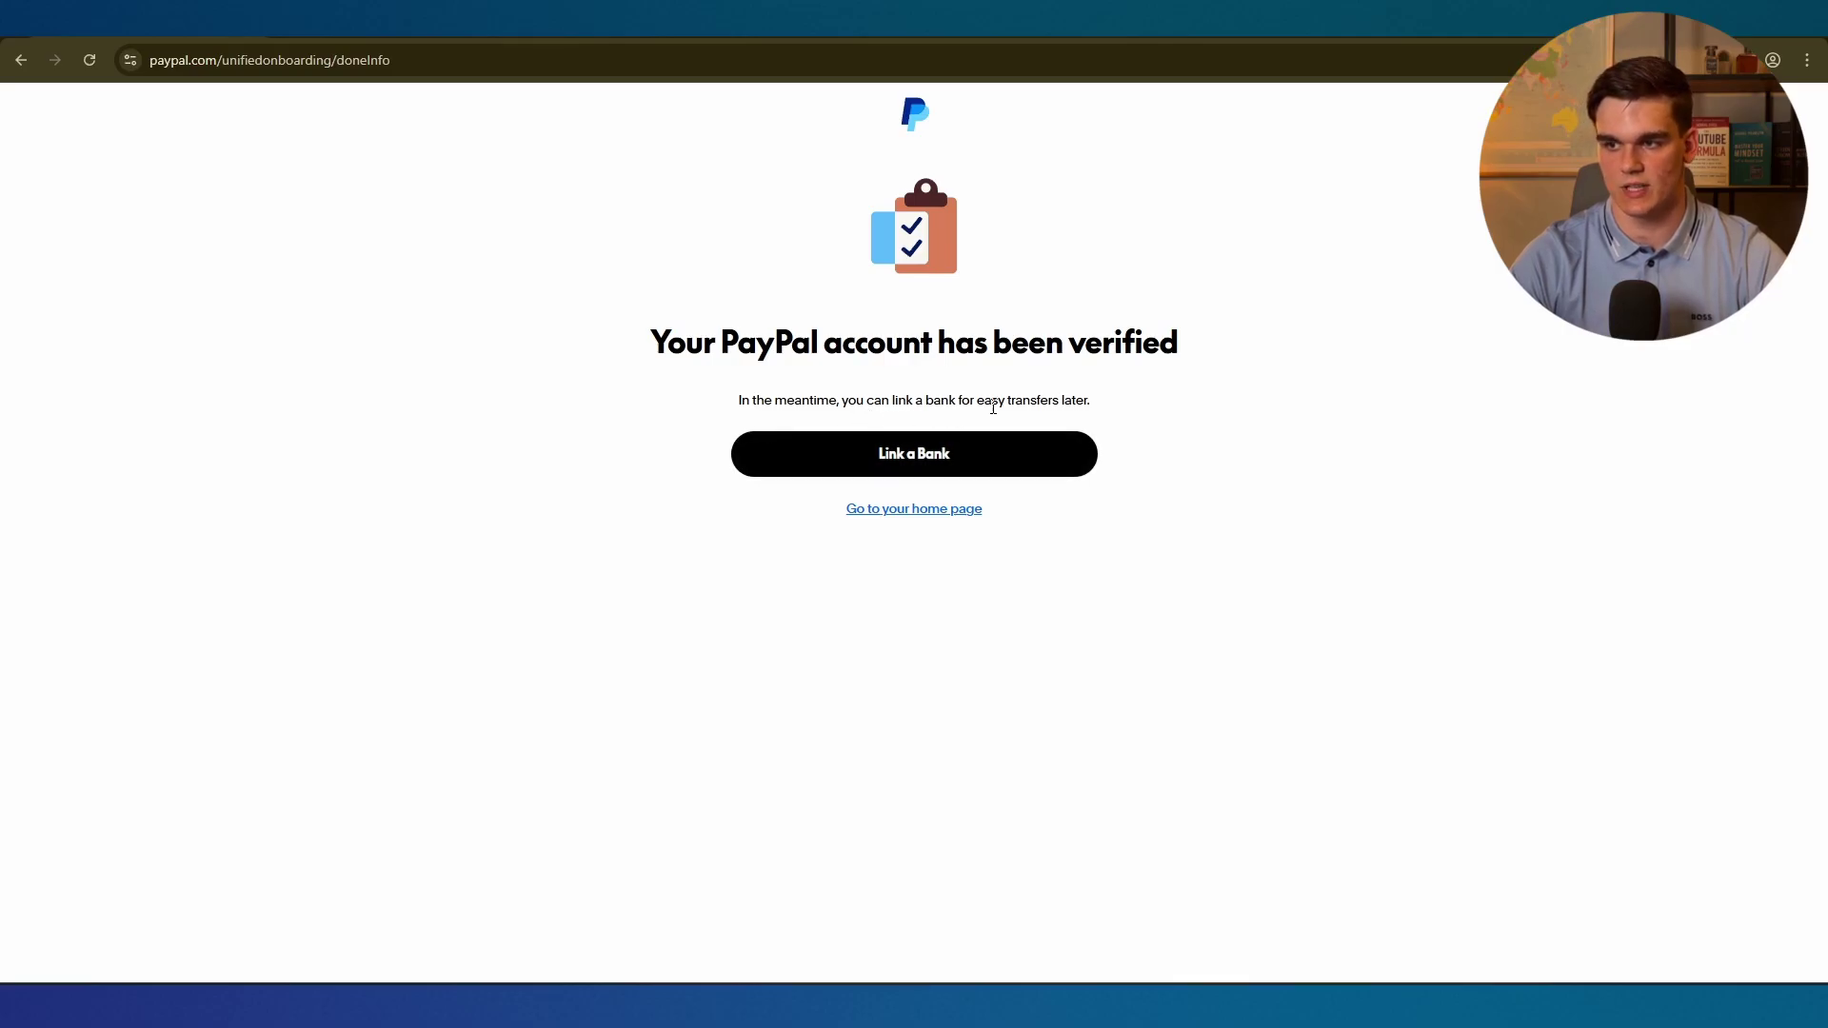
Search 'mercury', select Mercury as the bank, and accept Finicity's access terms.
click(890, 454)
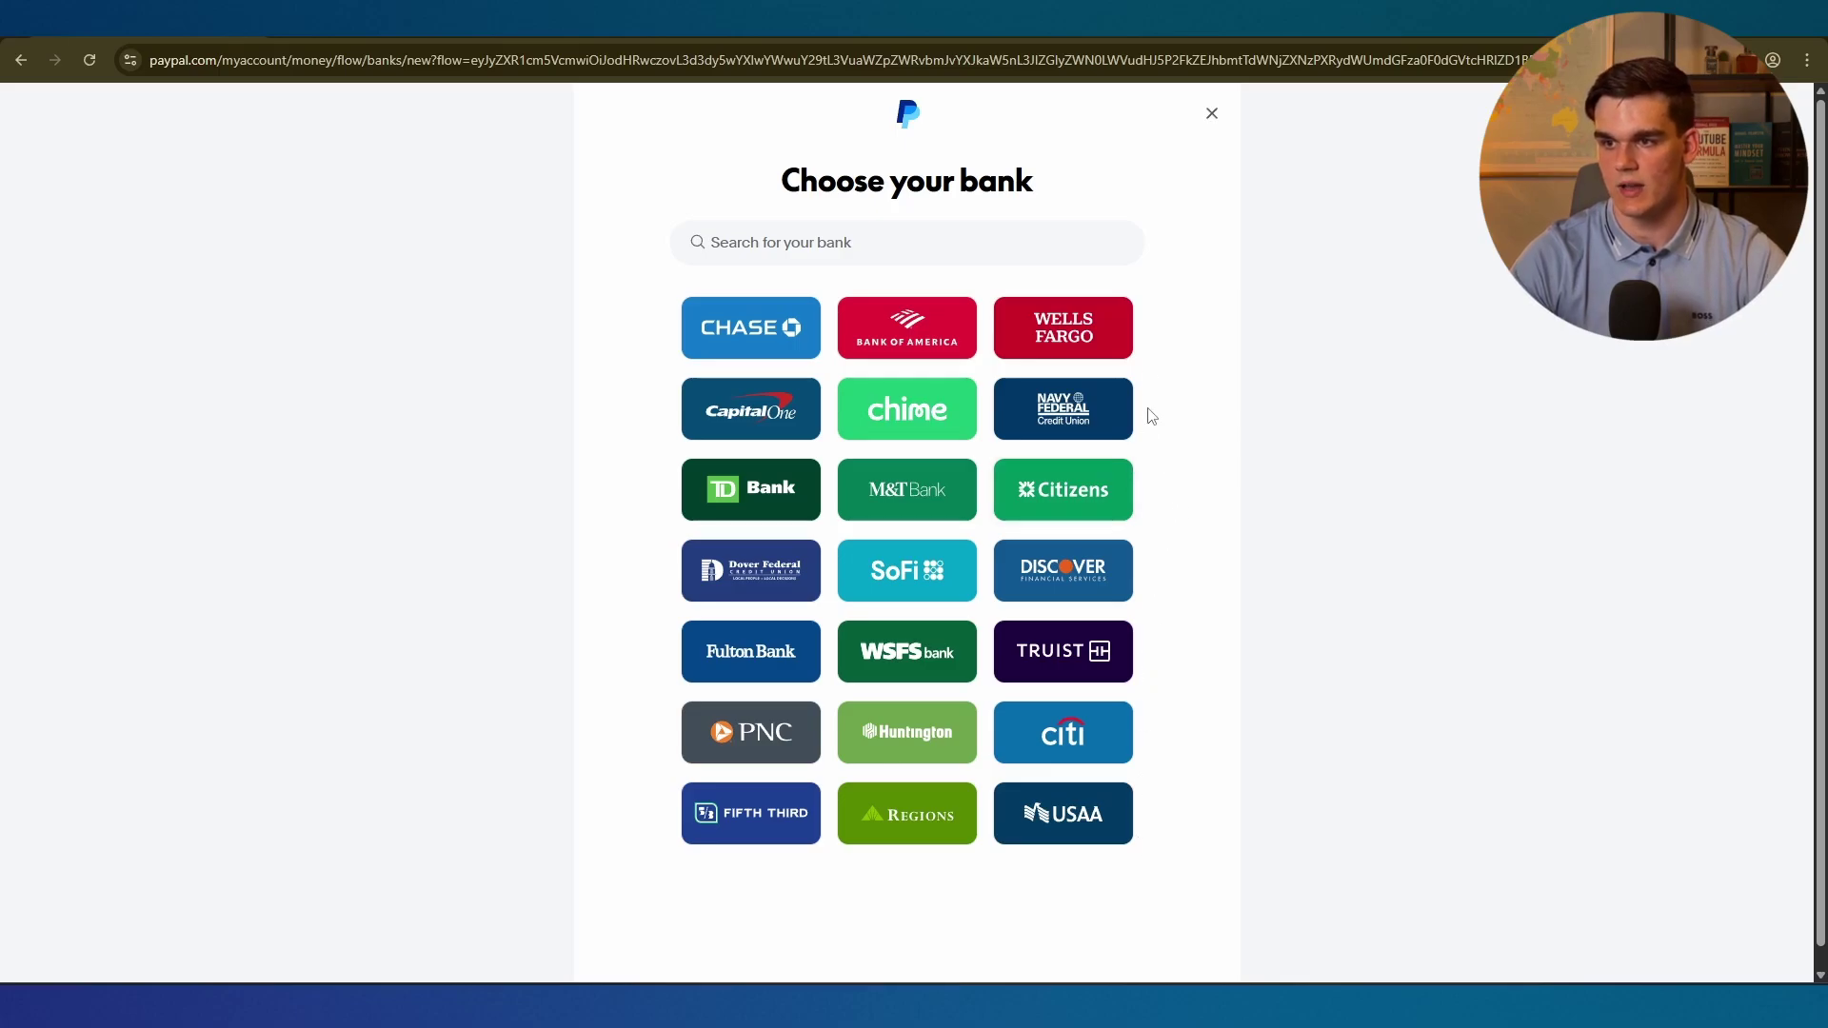
click(896, 242)
text(merc)
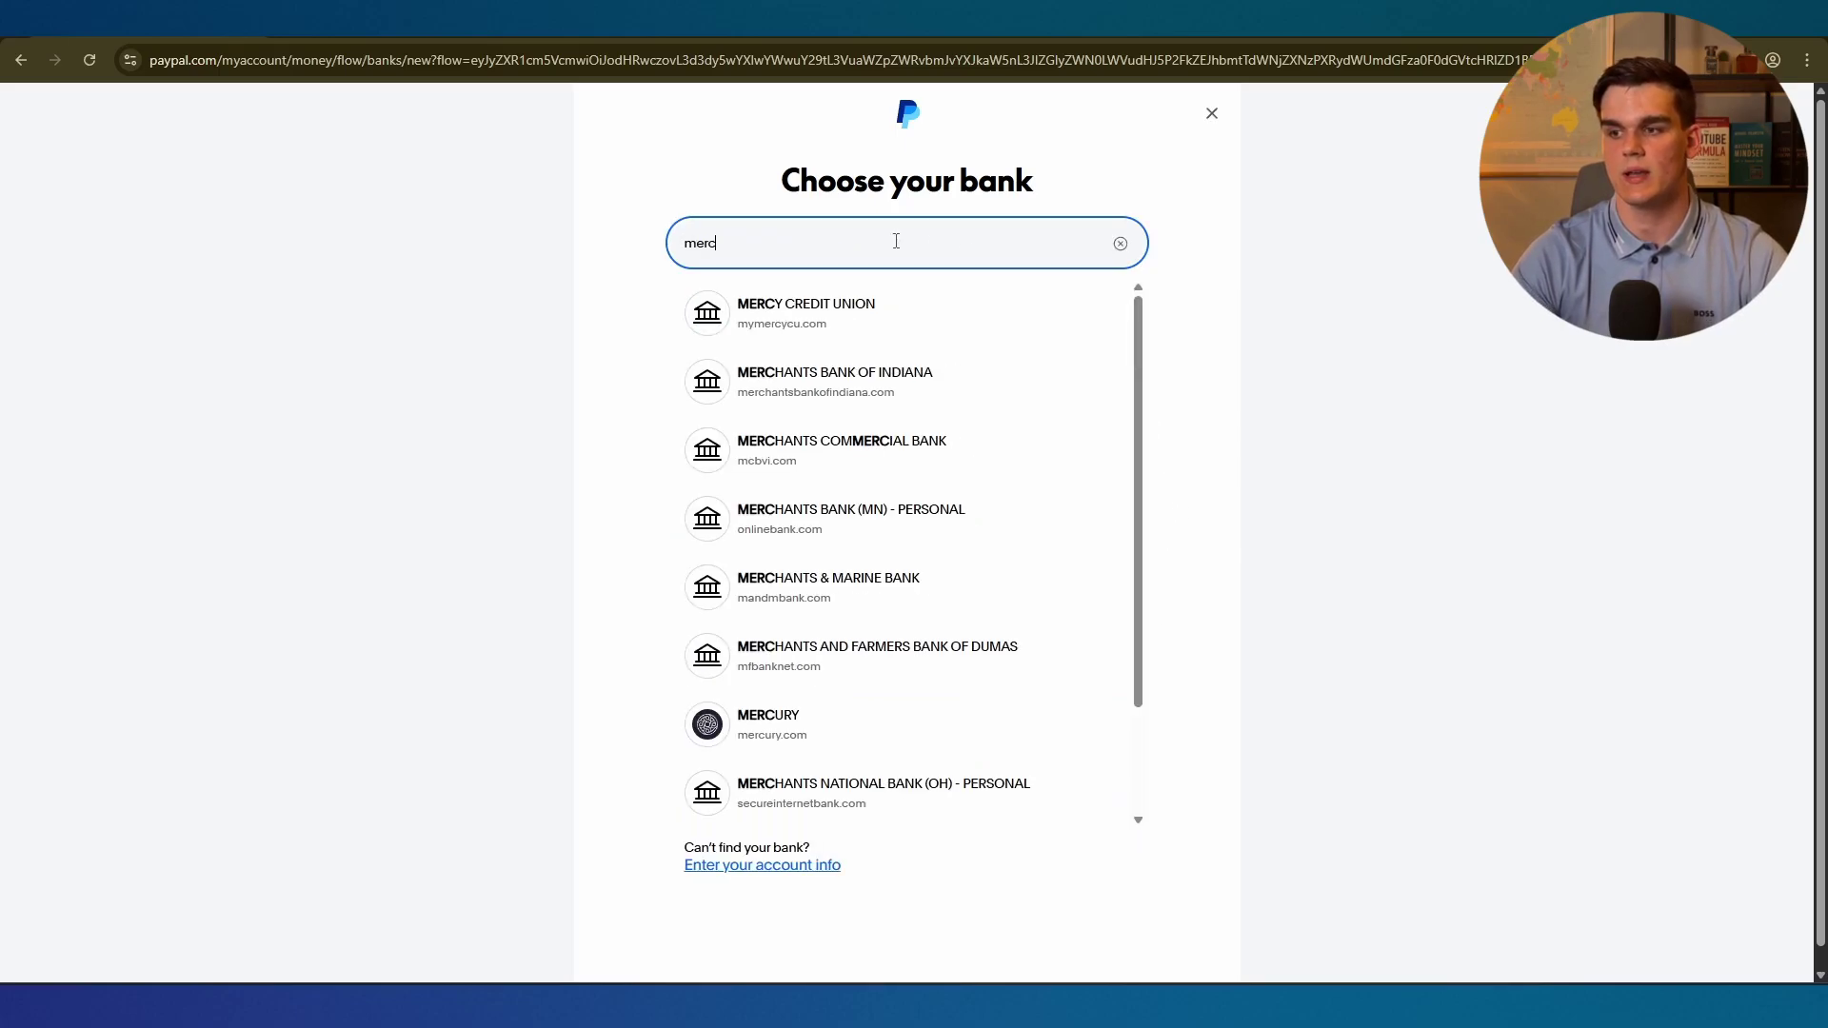
text(ury)
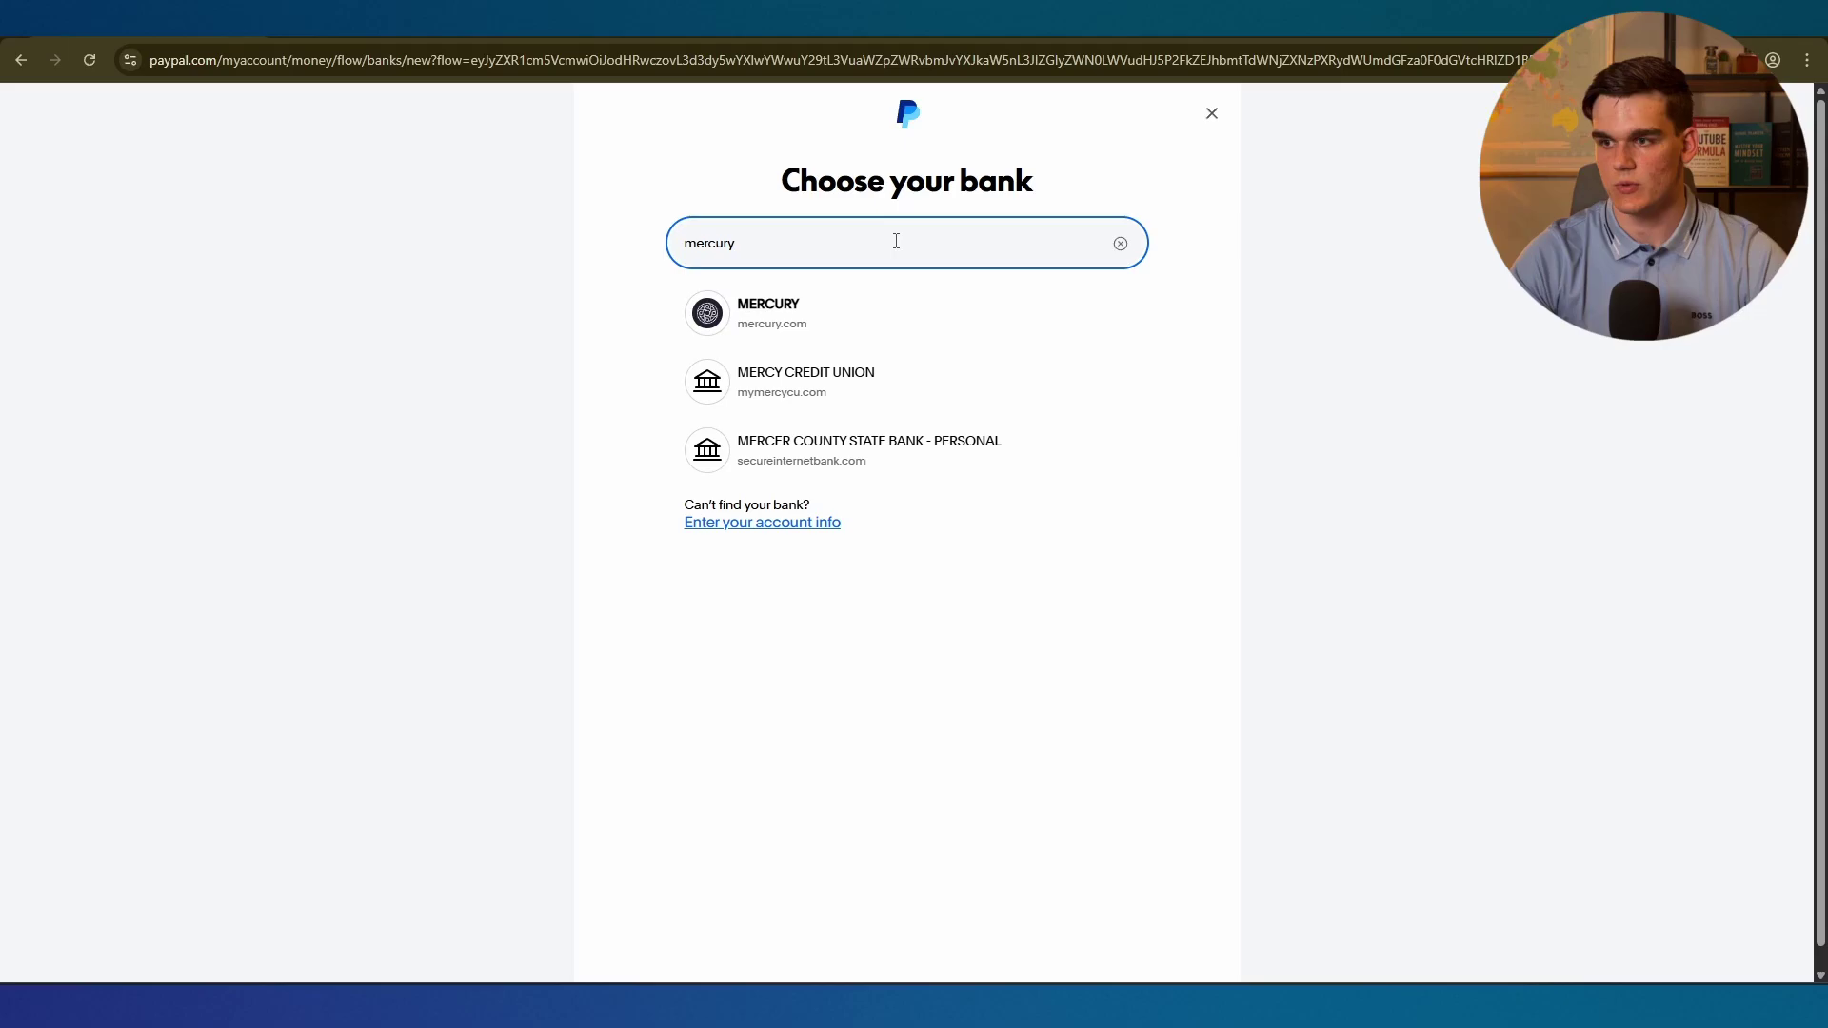
click(739, 322)
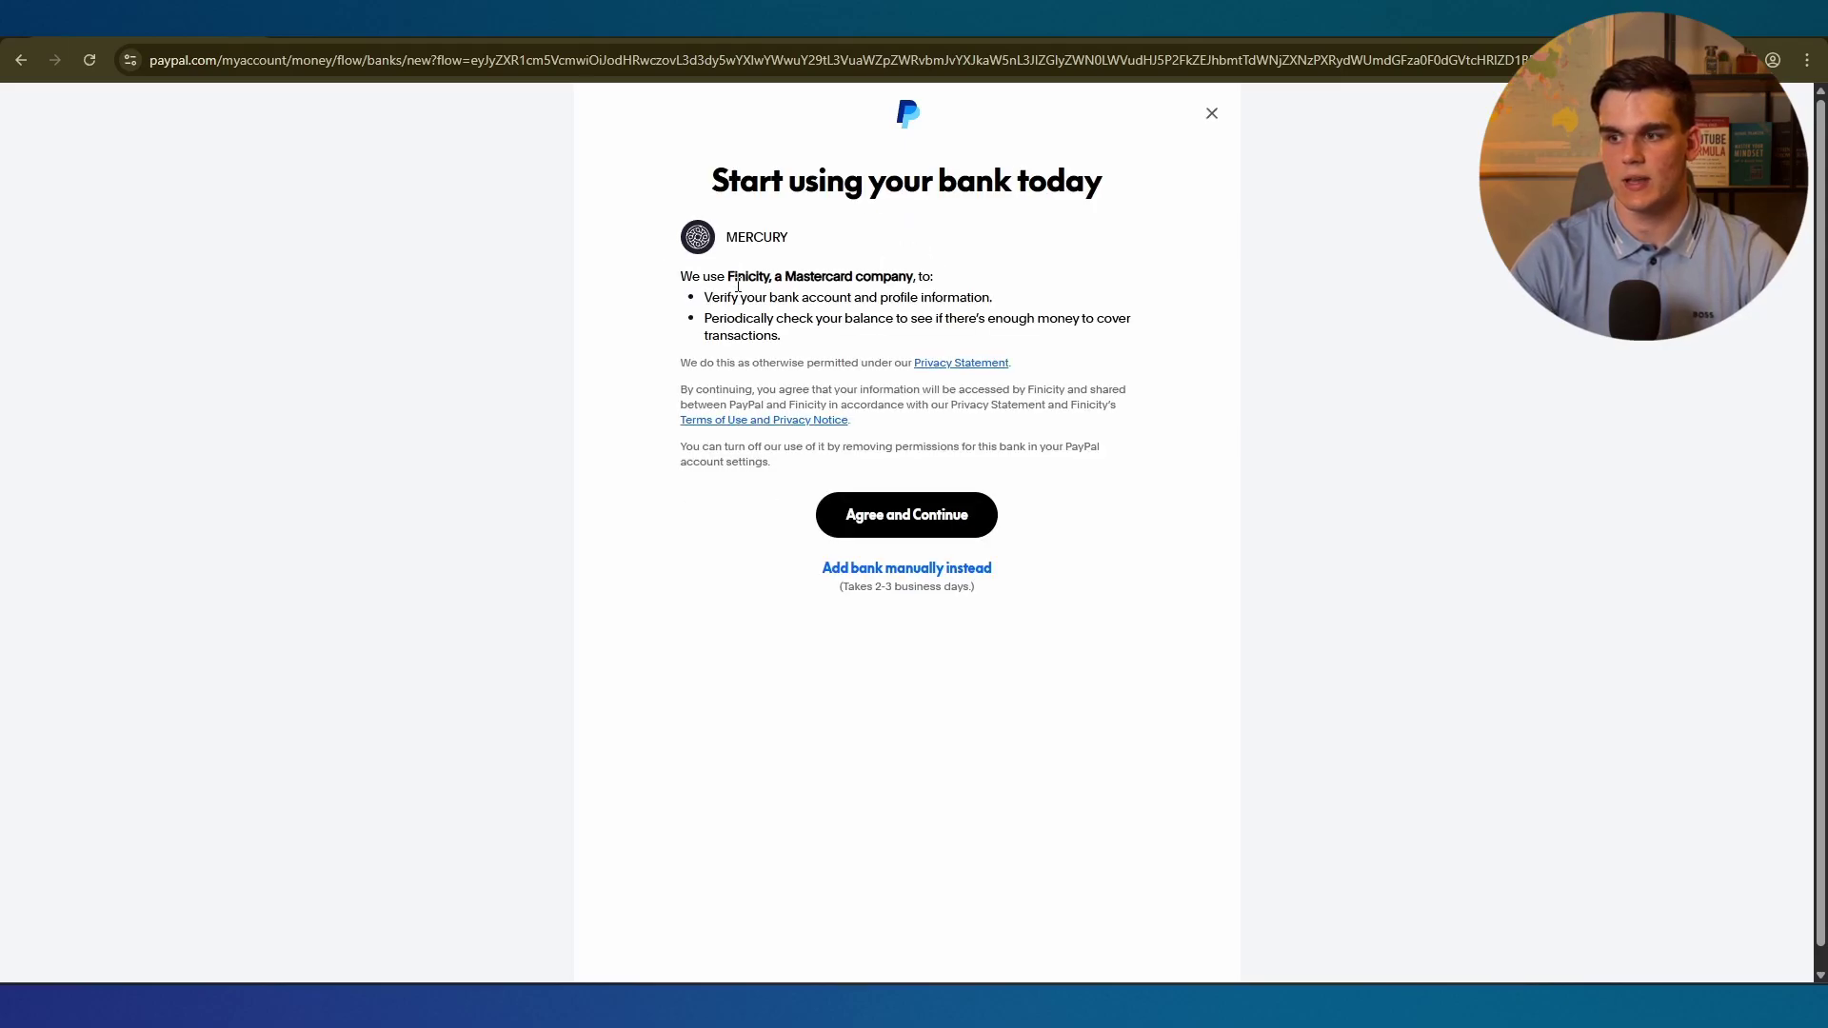
click(893, 531)
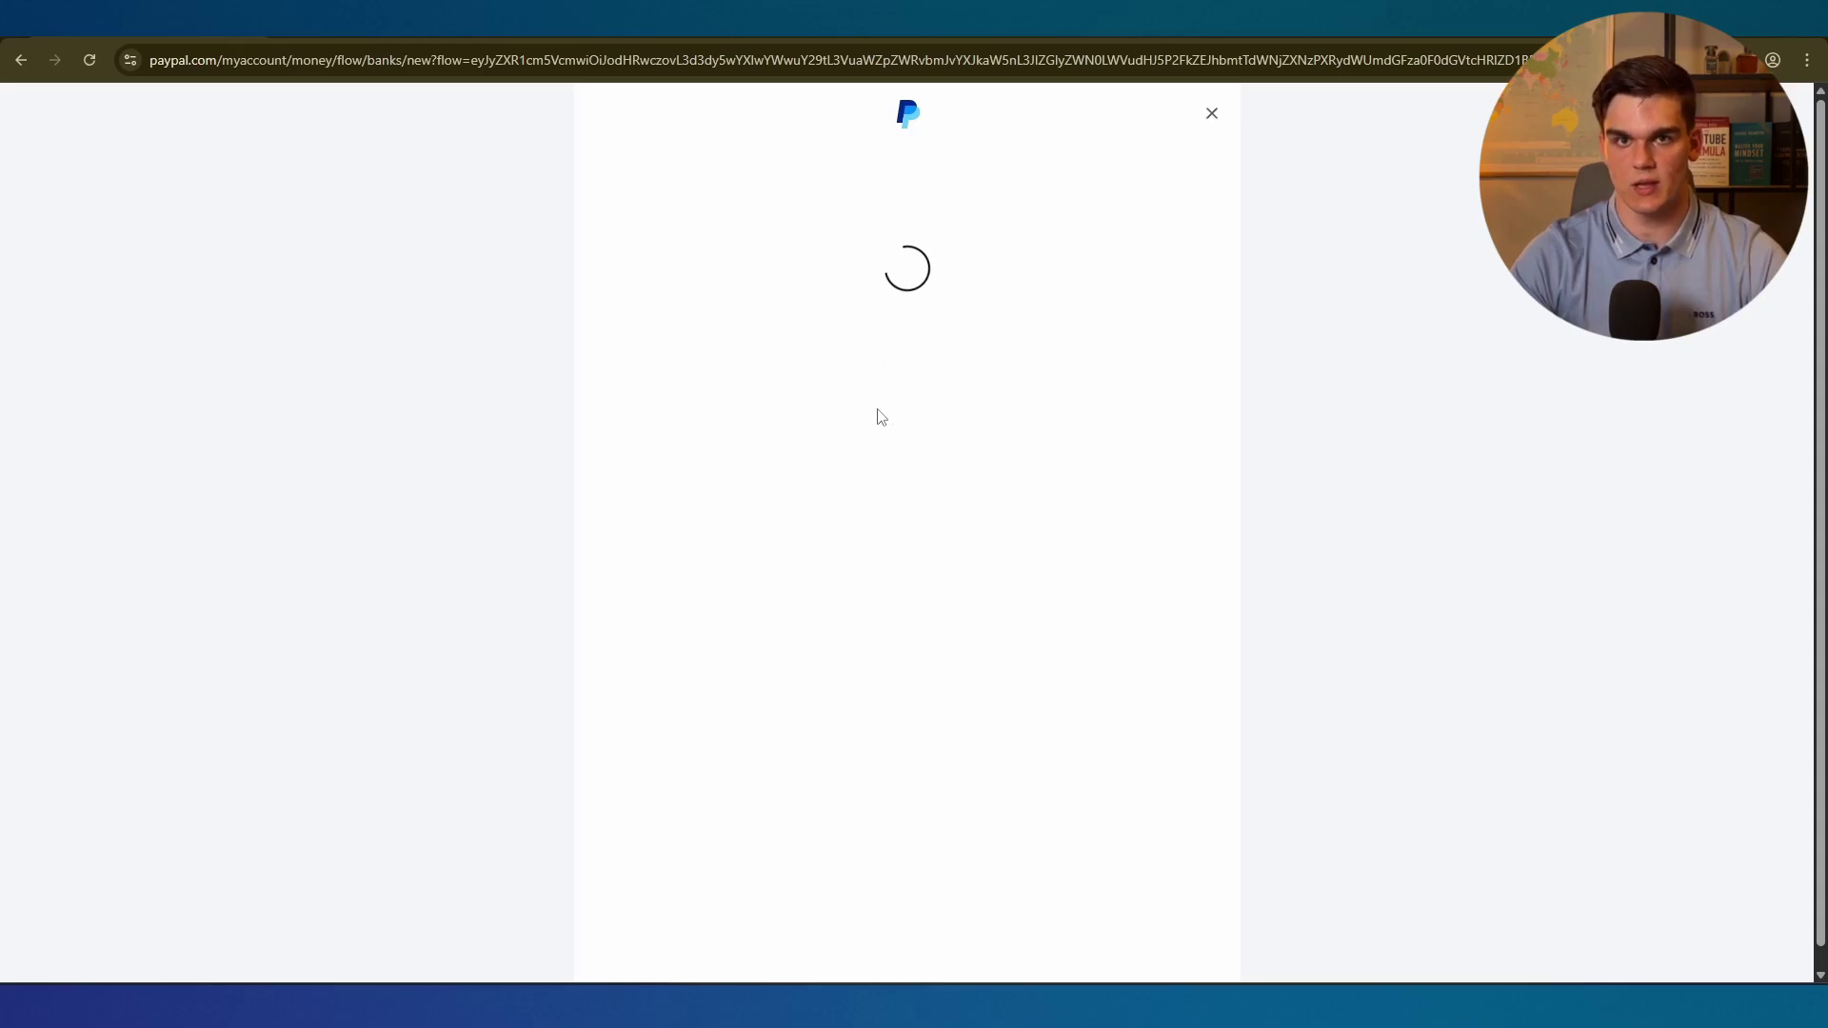
click(748, 386)
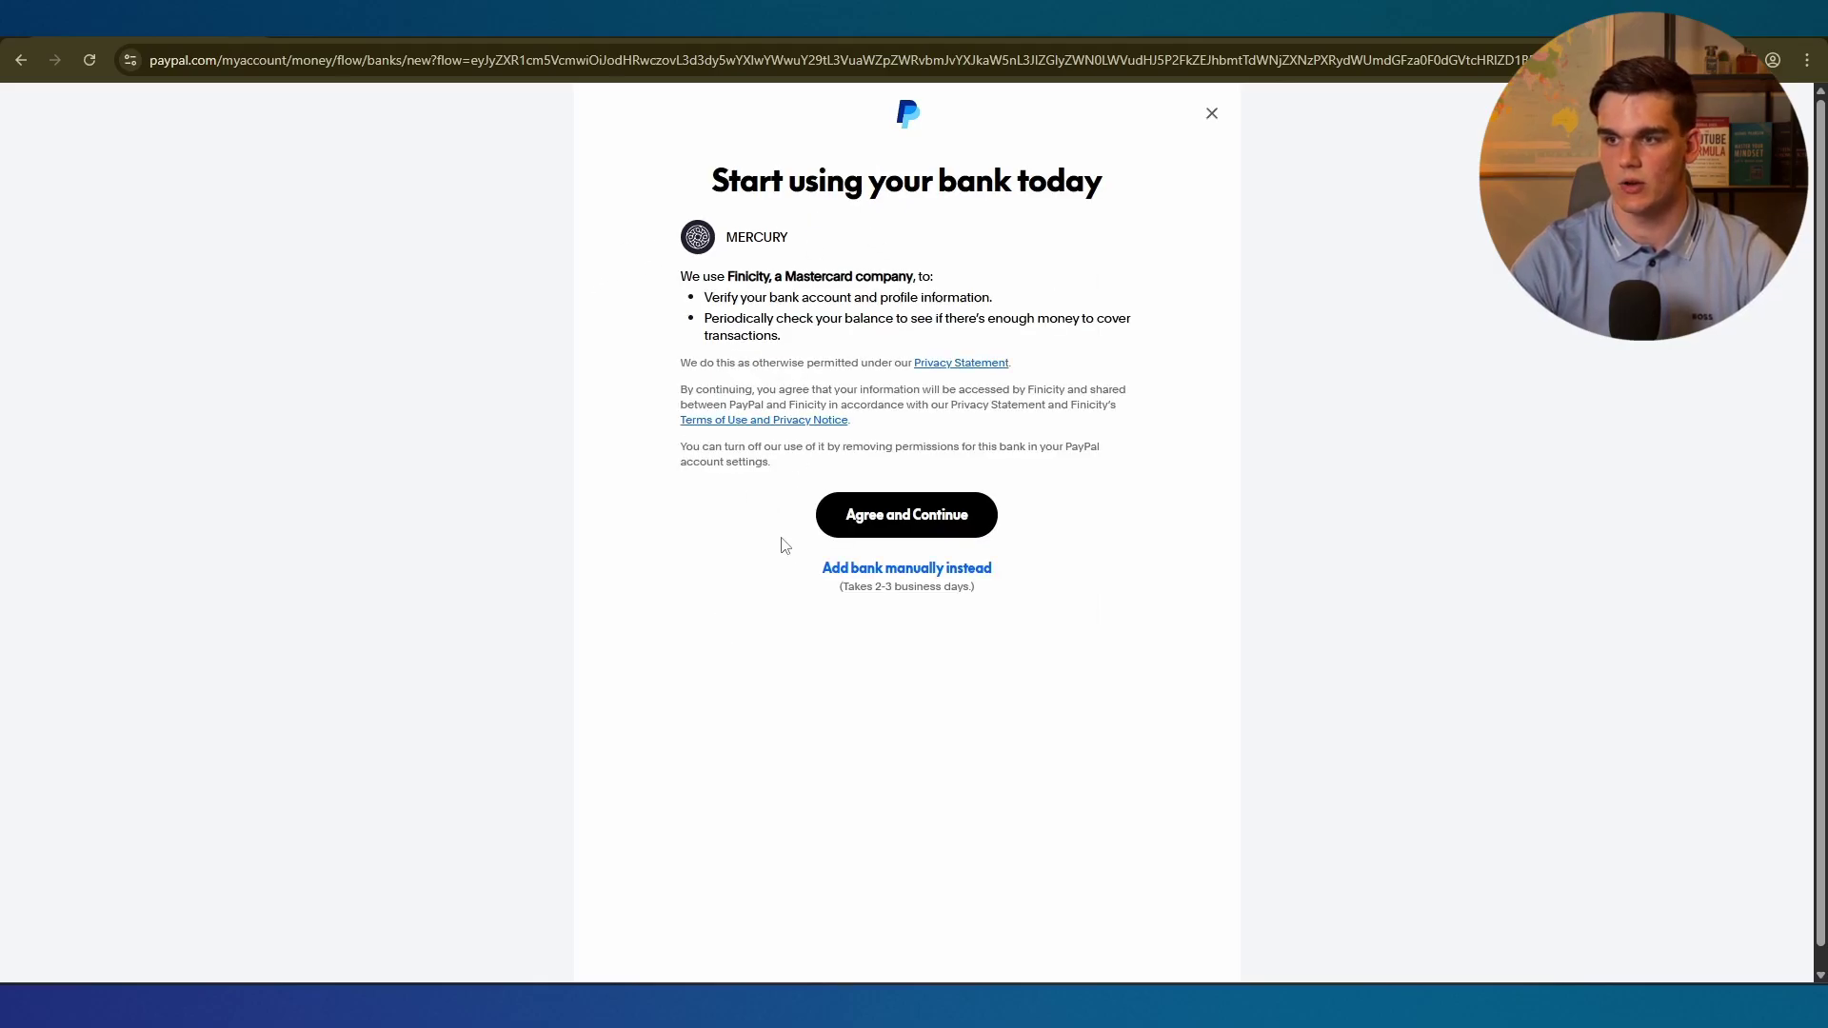
Switch to adding the Mercury bank account manually instead of logging in.
click(920, 575)
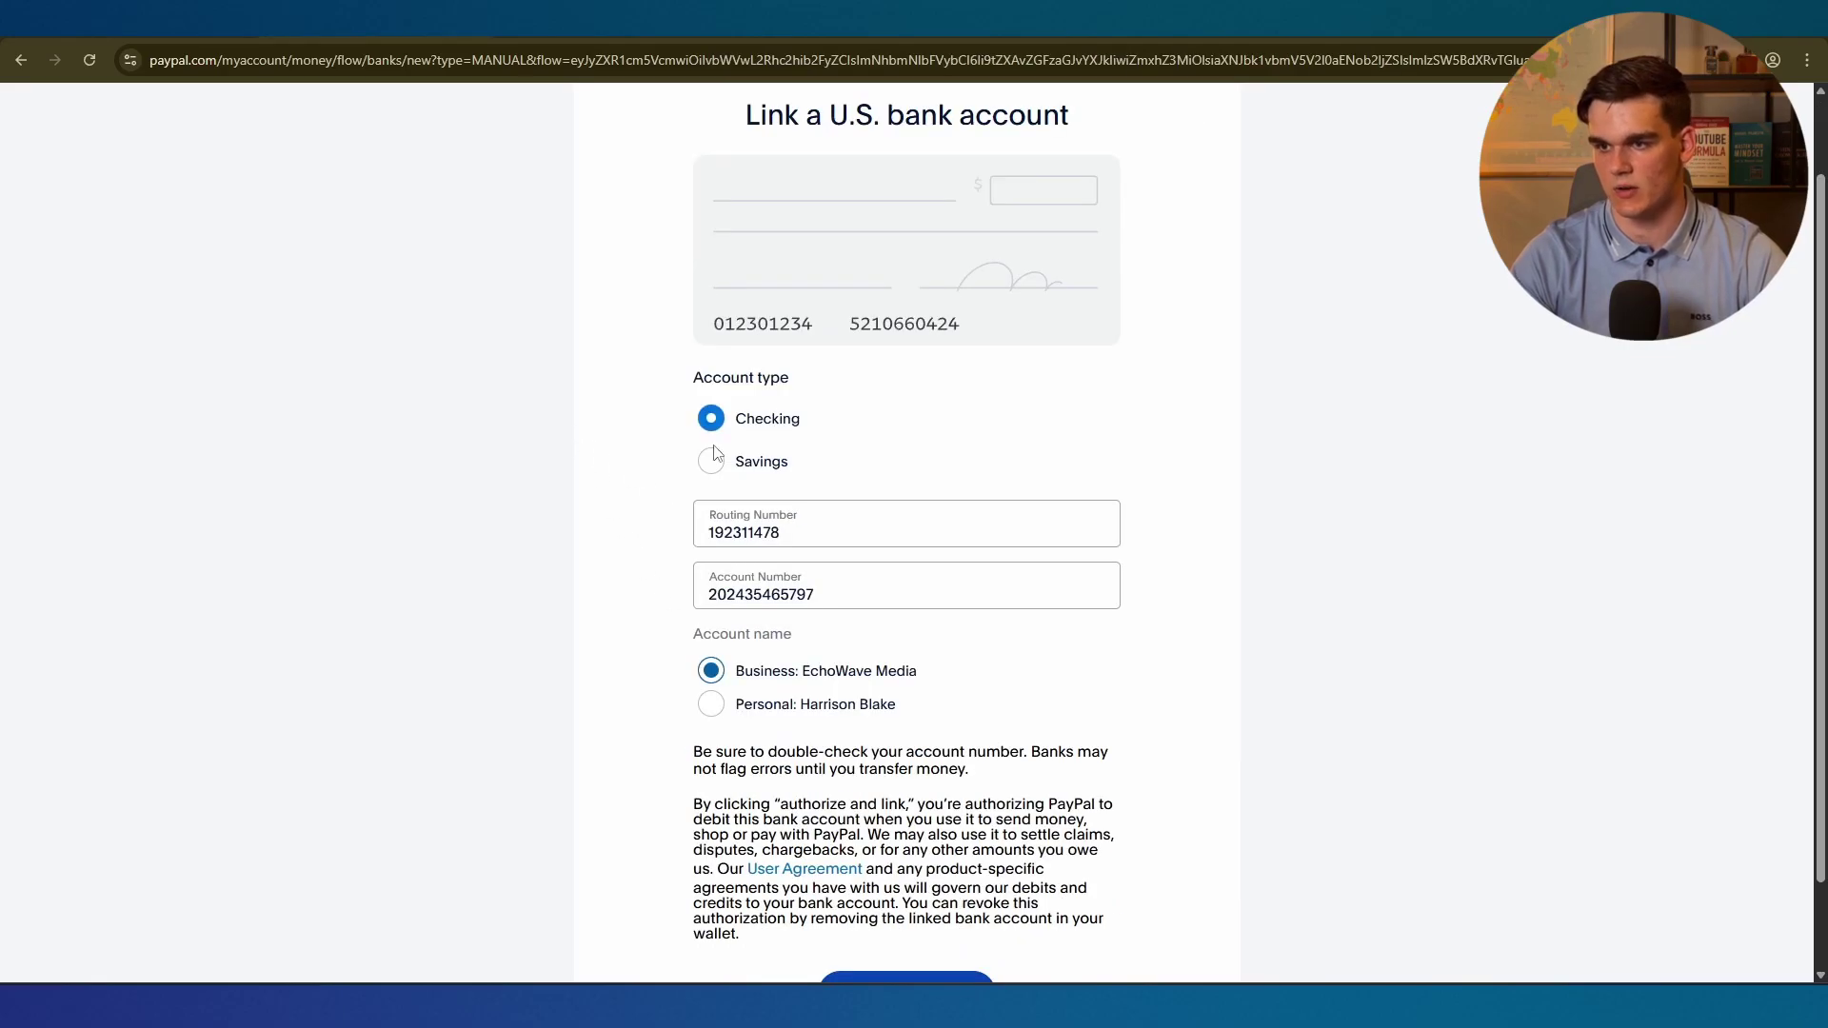
scroll(689, 372, up, 1)
scroll(730, 606, down, 2)
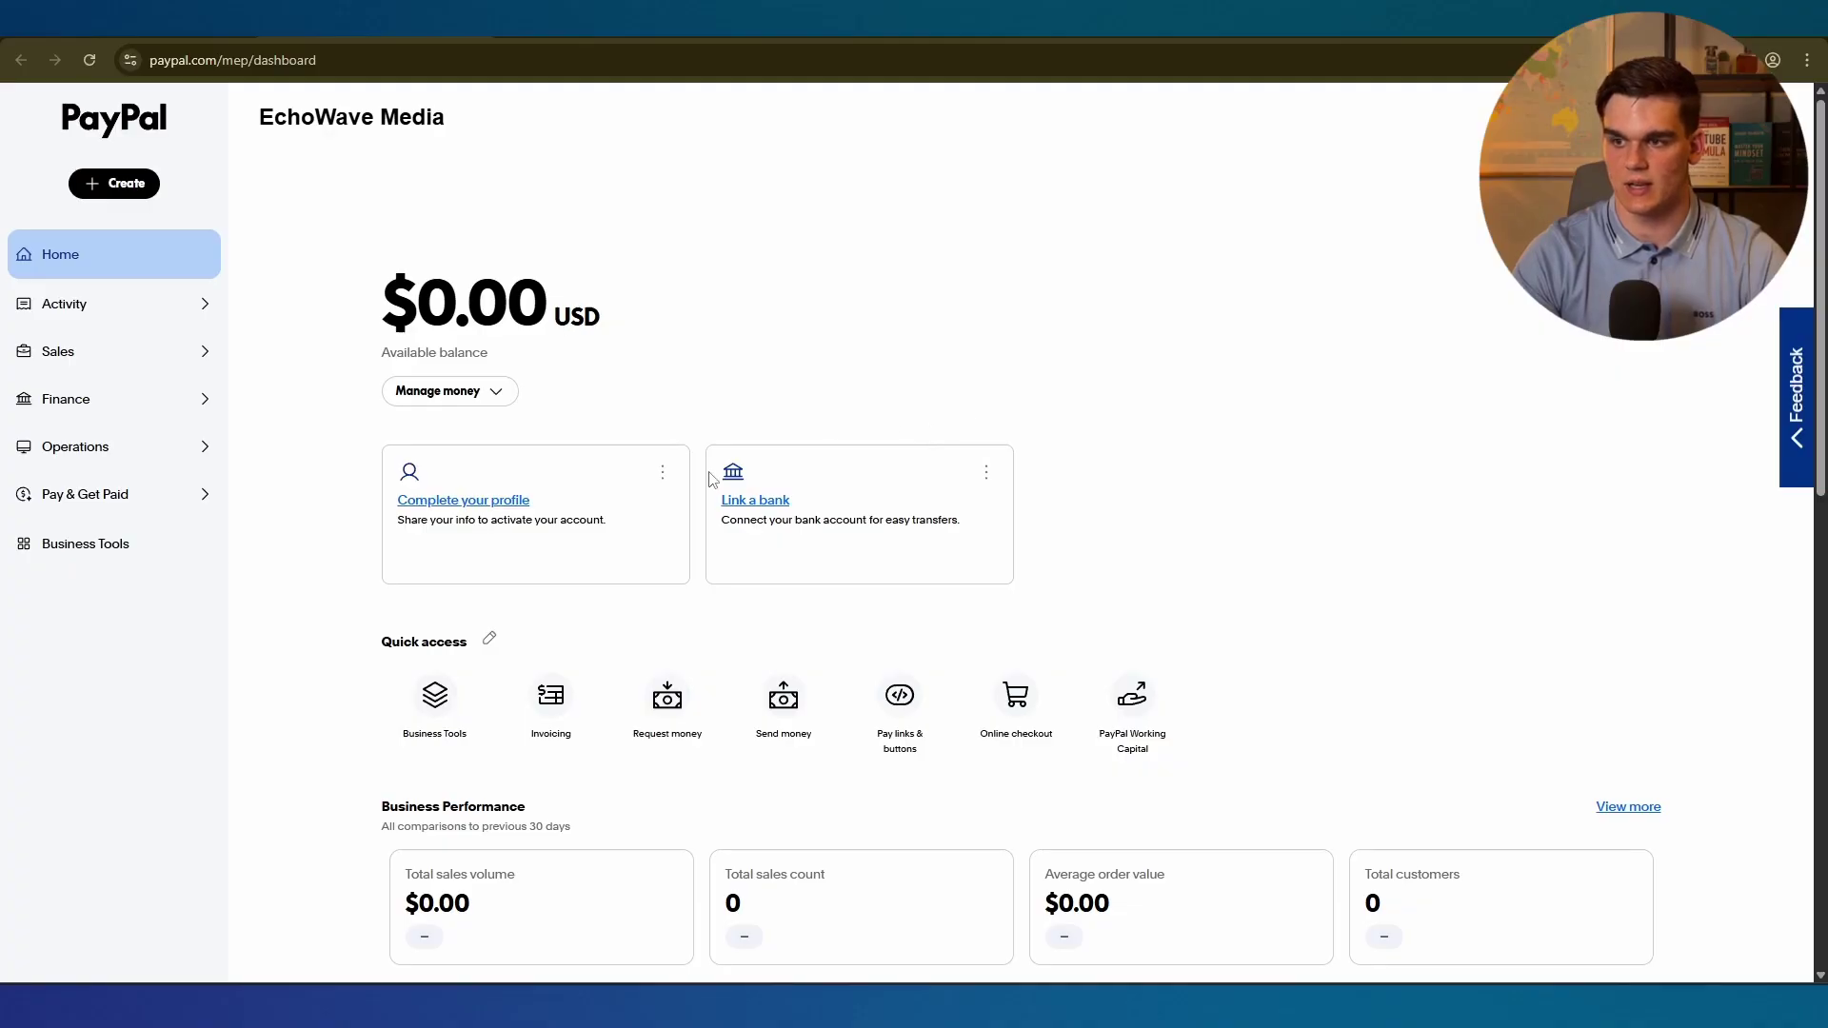
Scroll the PayPal dashboard up and down to look it over.
scroll(607, 501, down, 3)
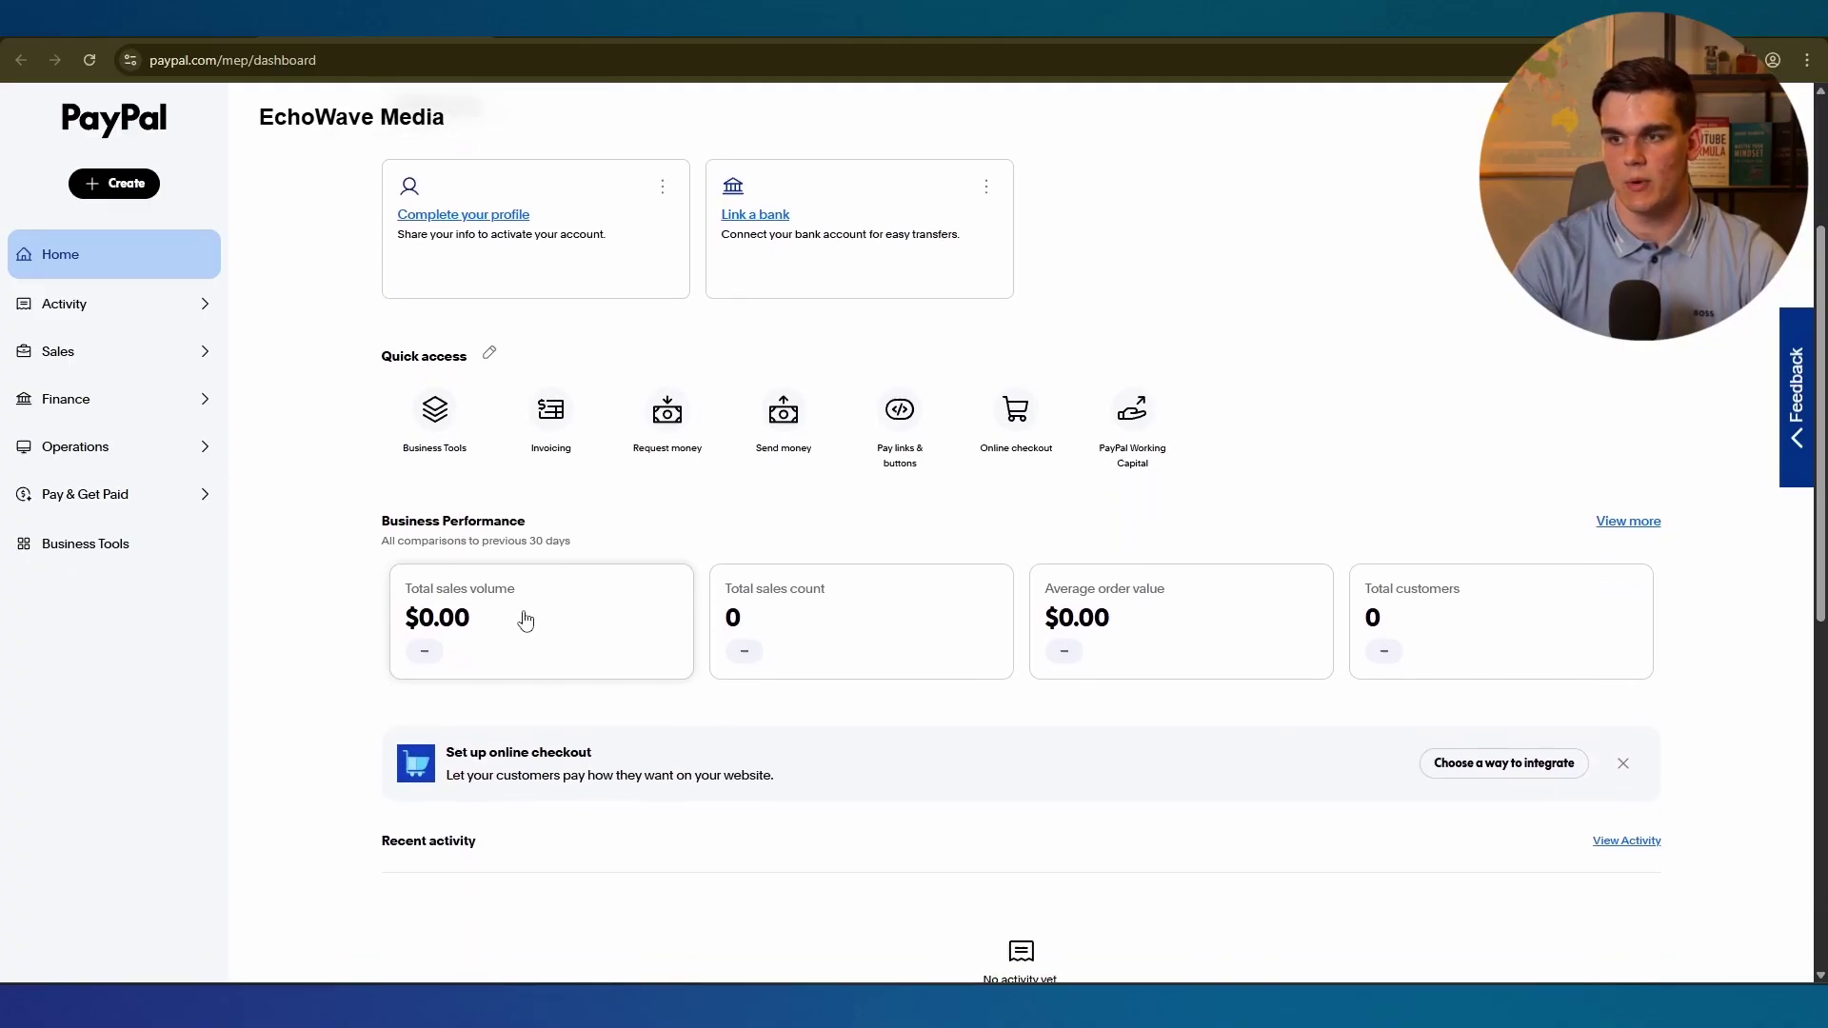
scroll(456, 647, up, 3)
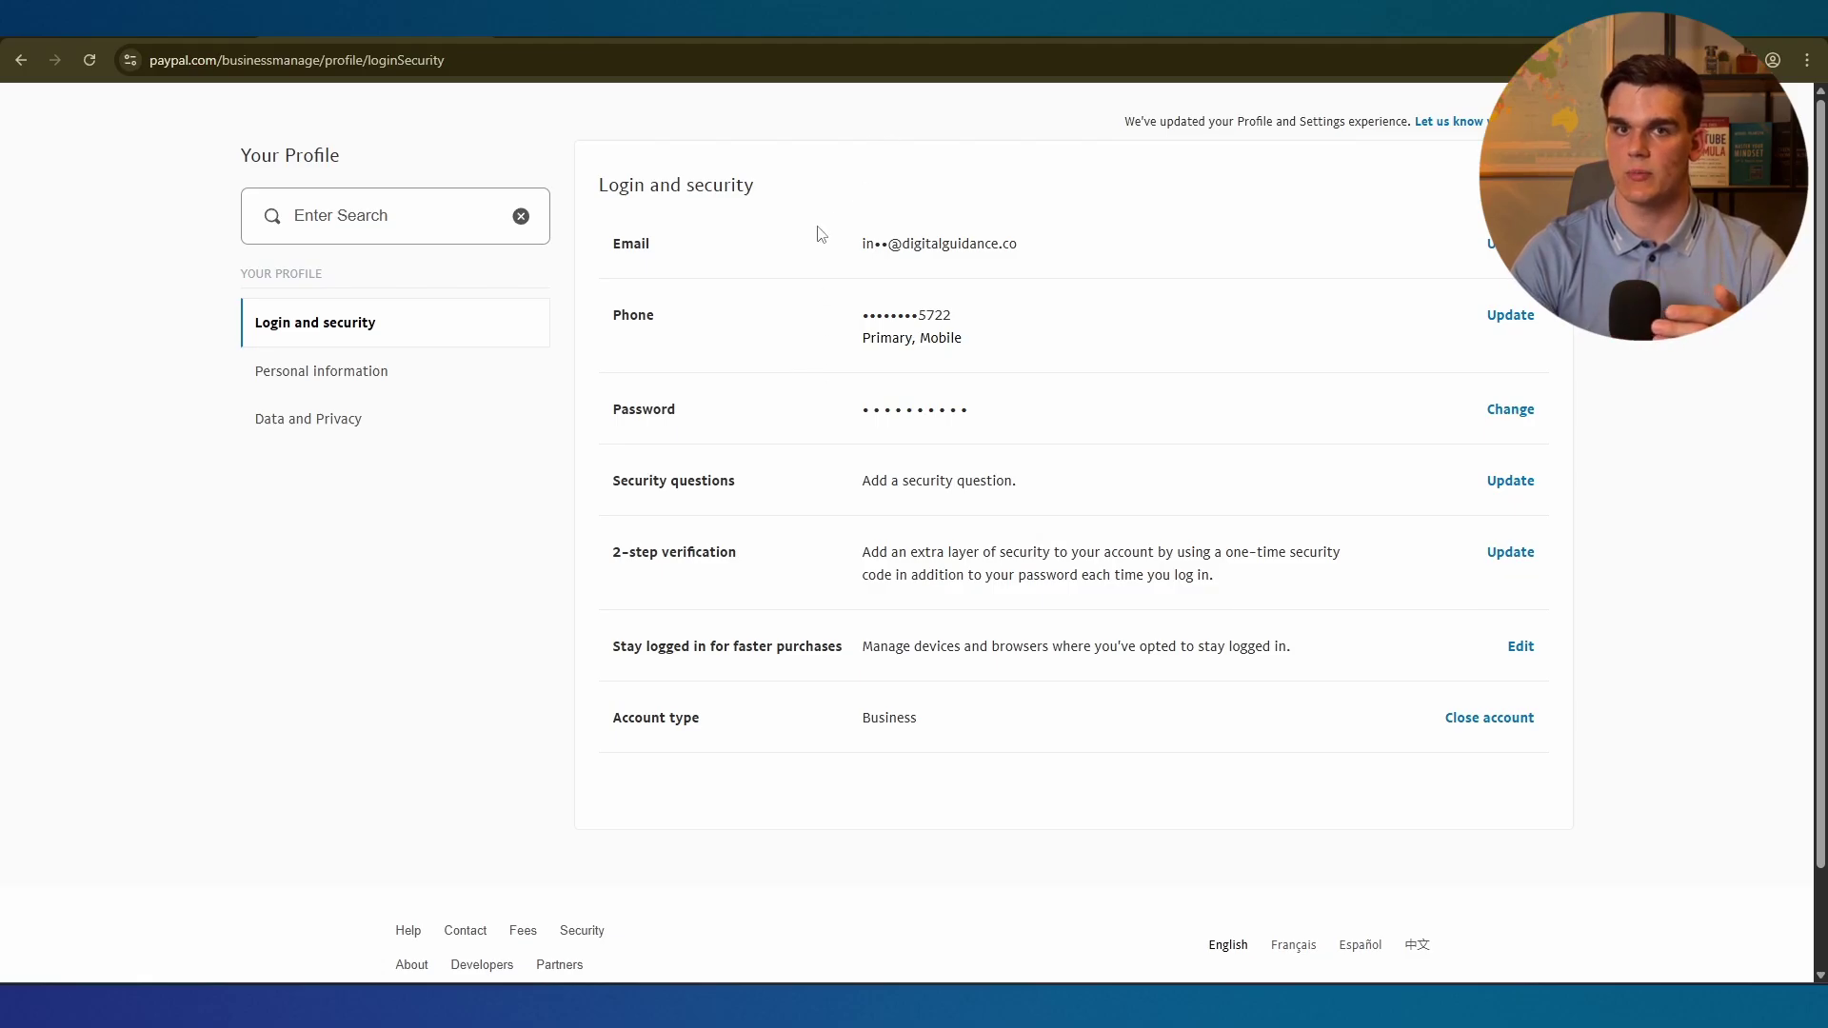
View the account's personal information in the profile sidebar.
click(295, 376)
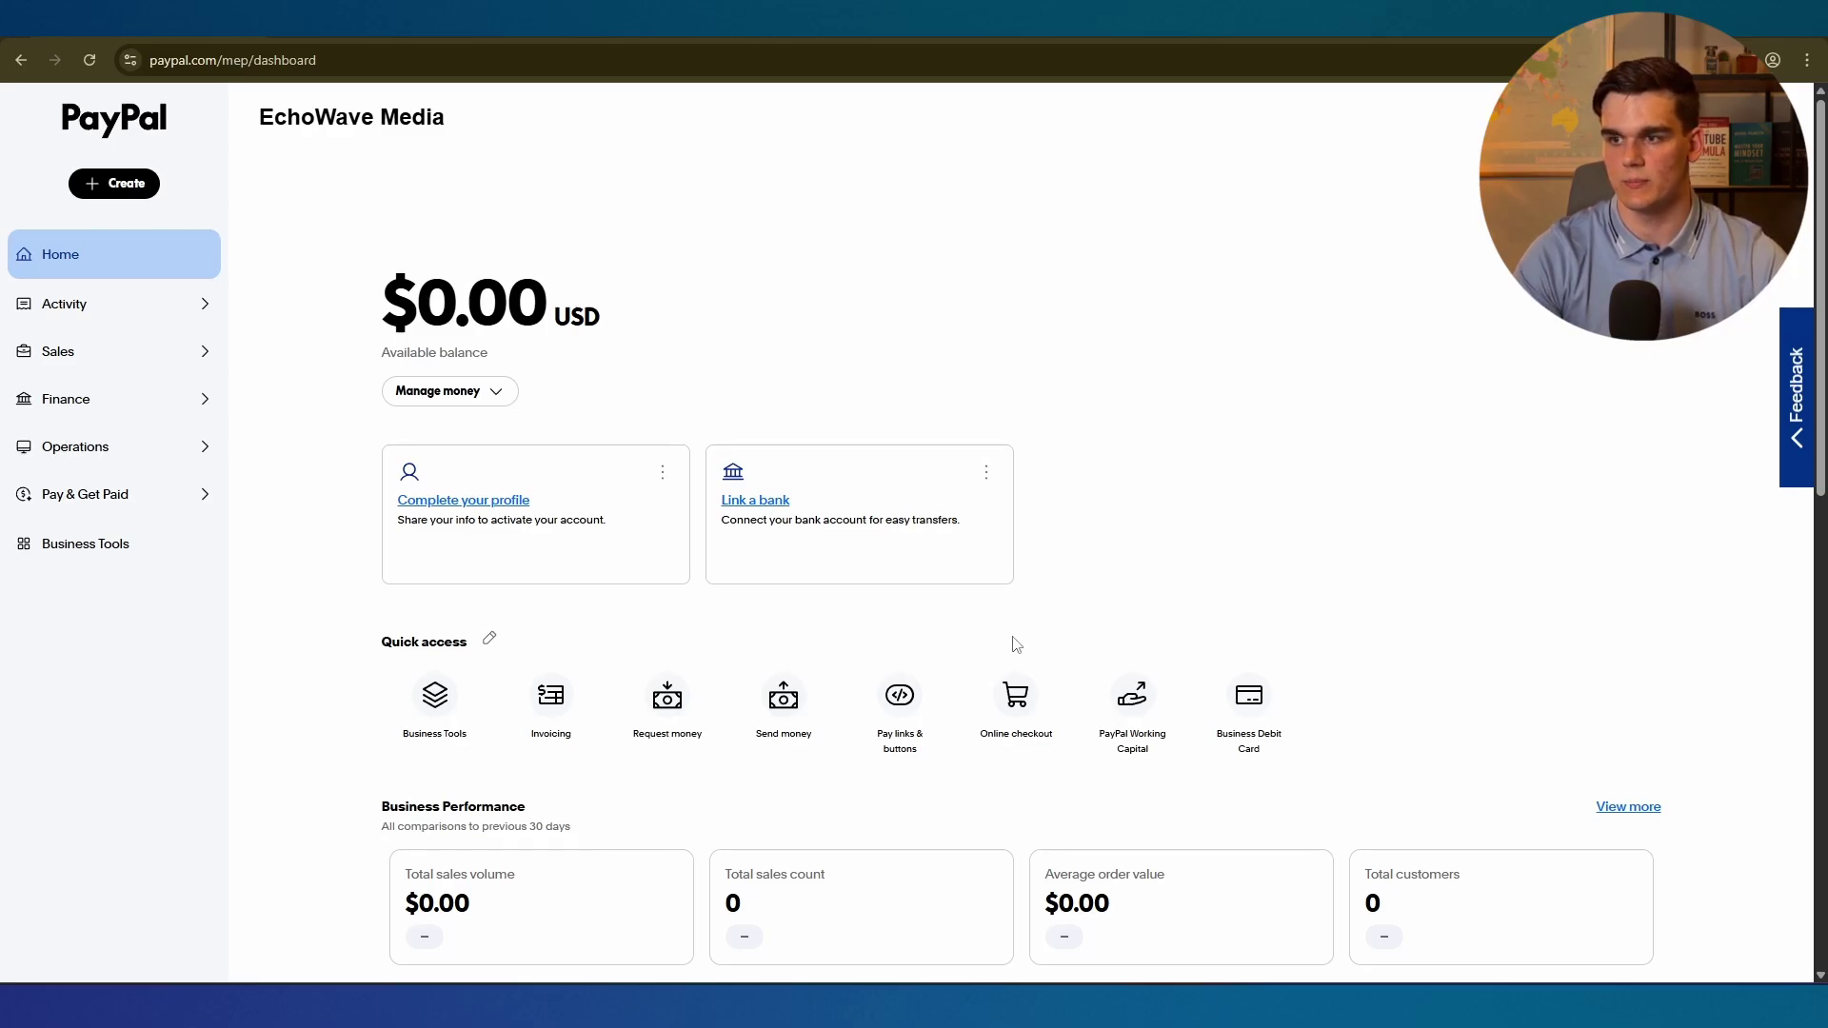
scroll(1033, 646, down, 1)
scroll(1040, 648, up, 1)
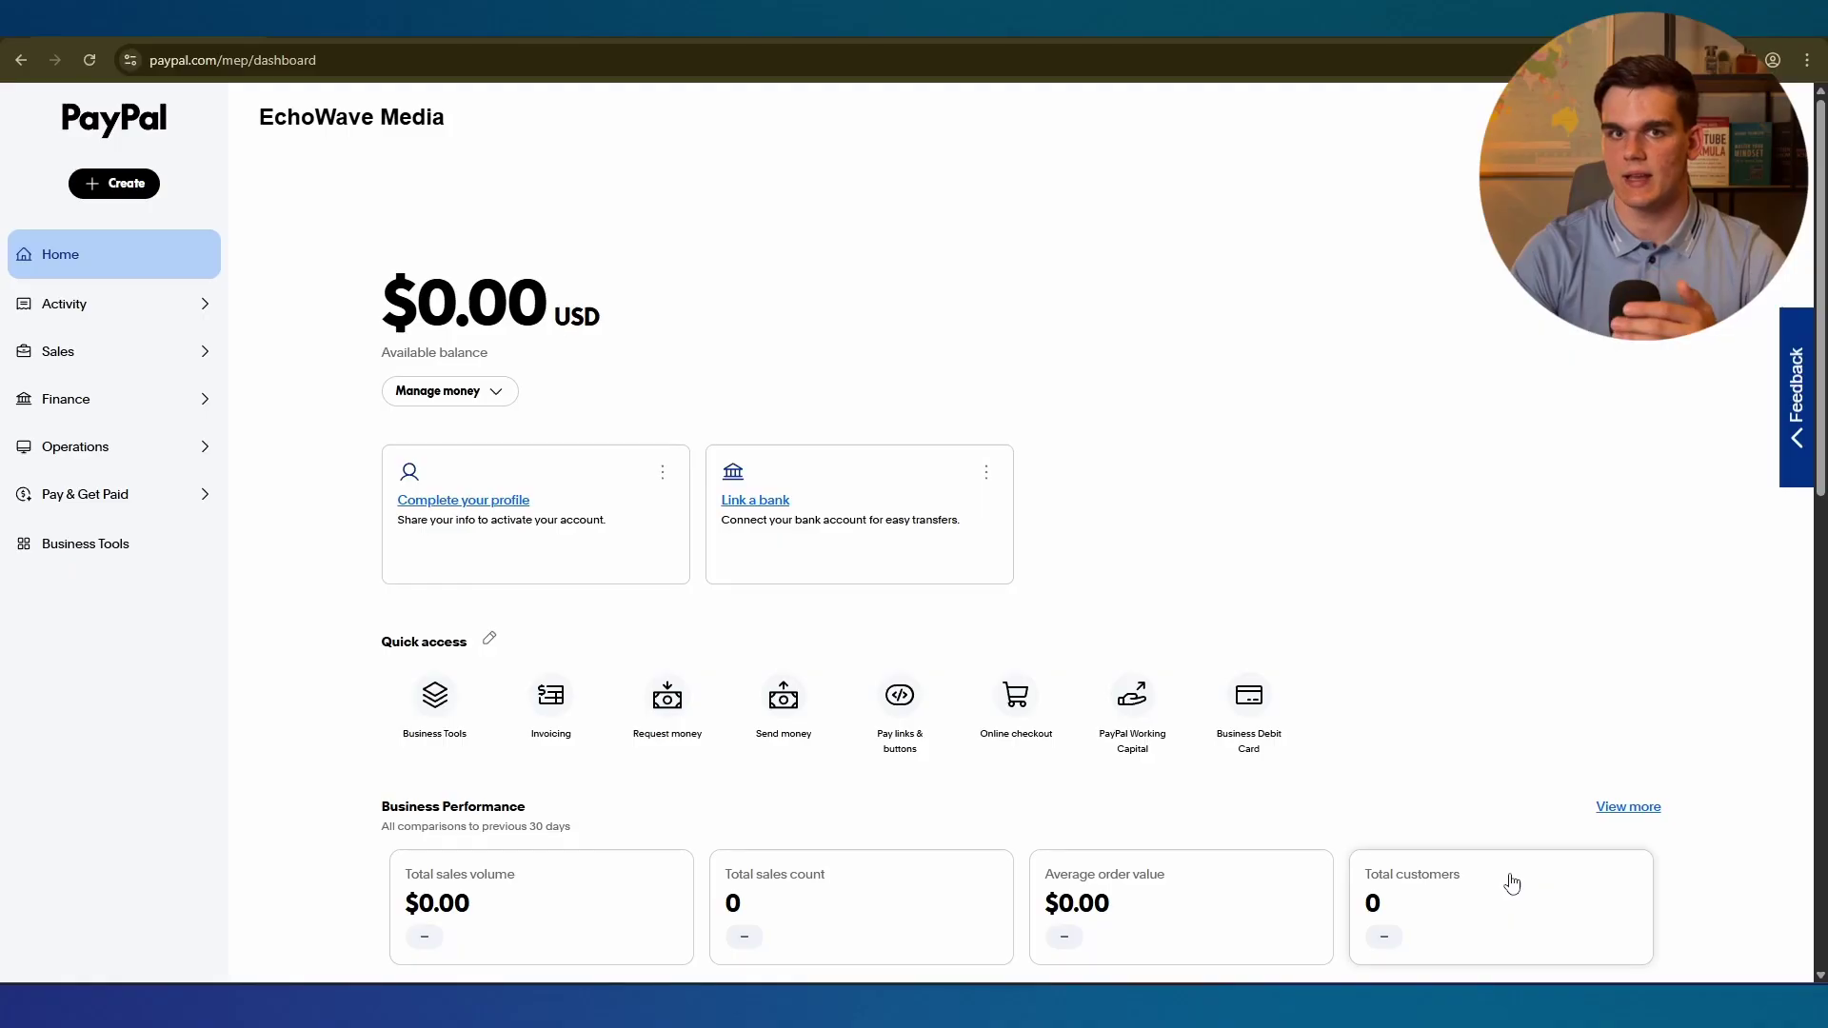
Bring up NordVPN, move its window aside, and open the Money page from the balance.
key(alt+Tab)
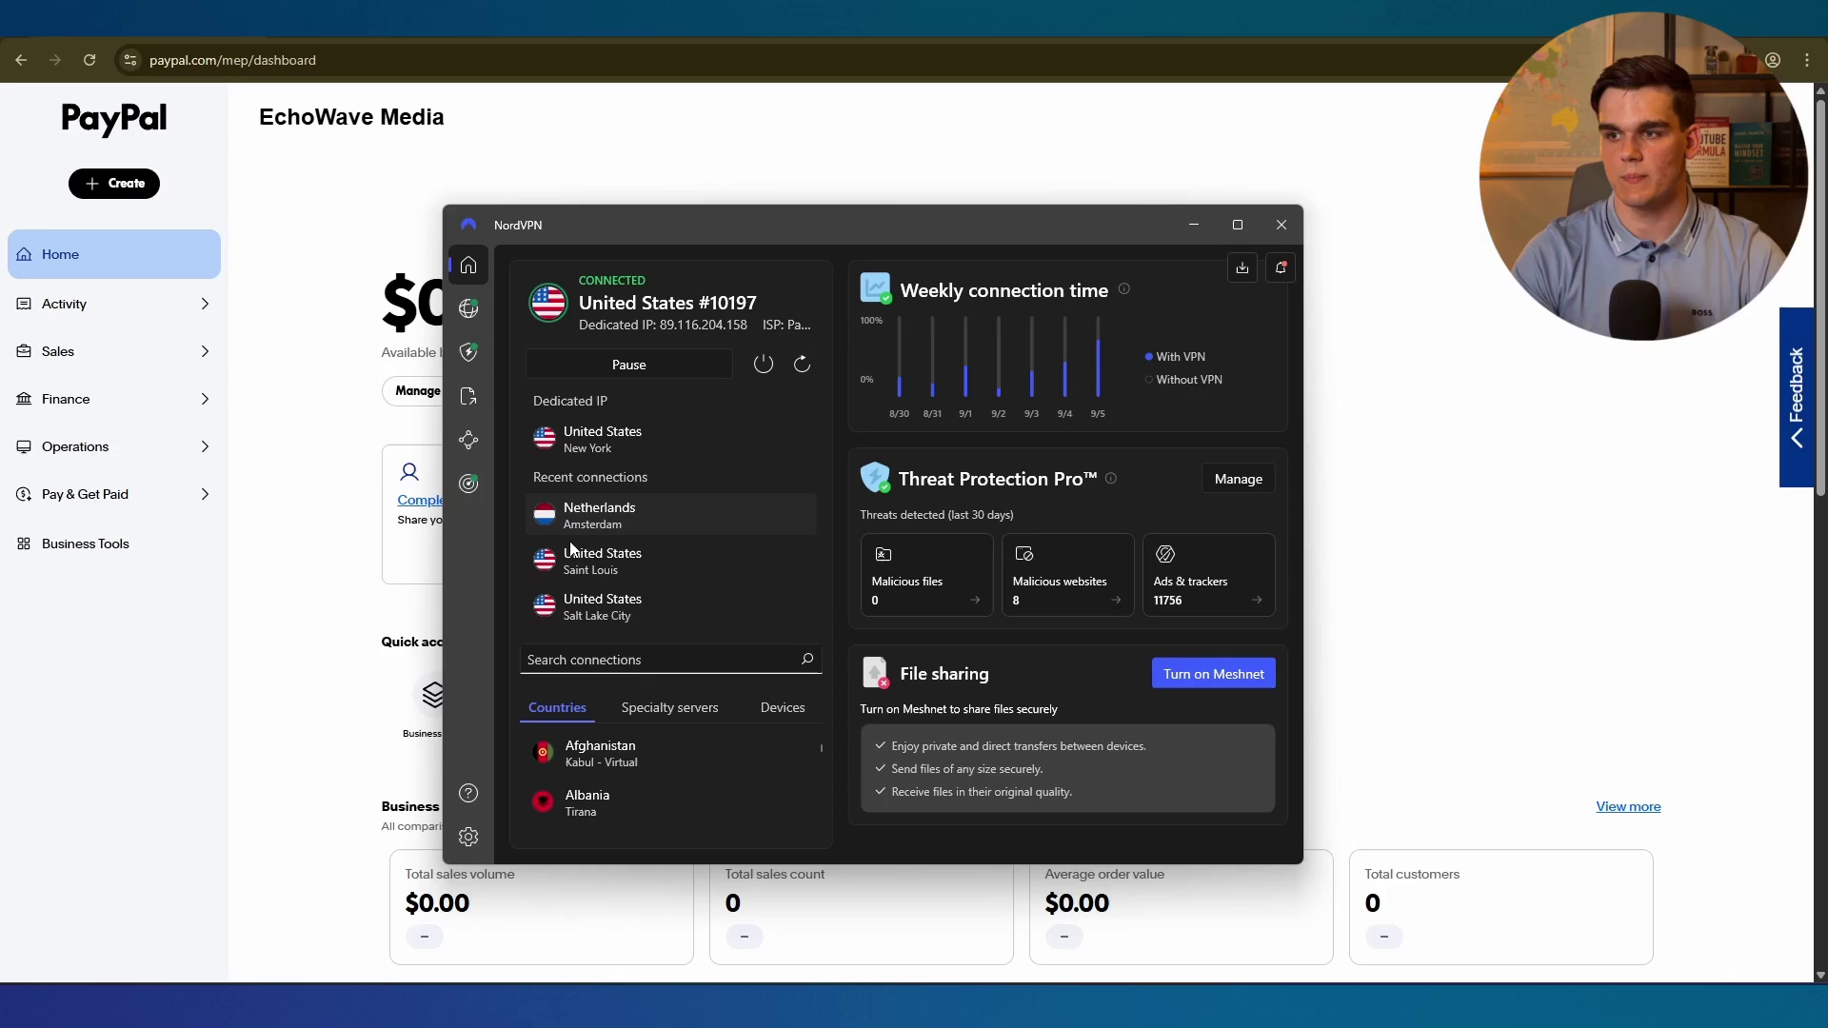
drag(529, 217, 1087, 224)
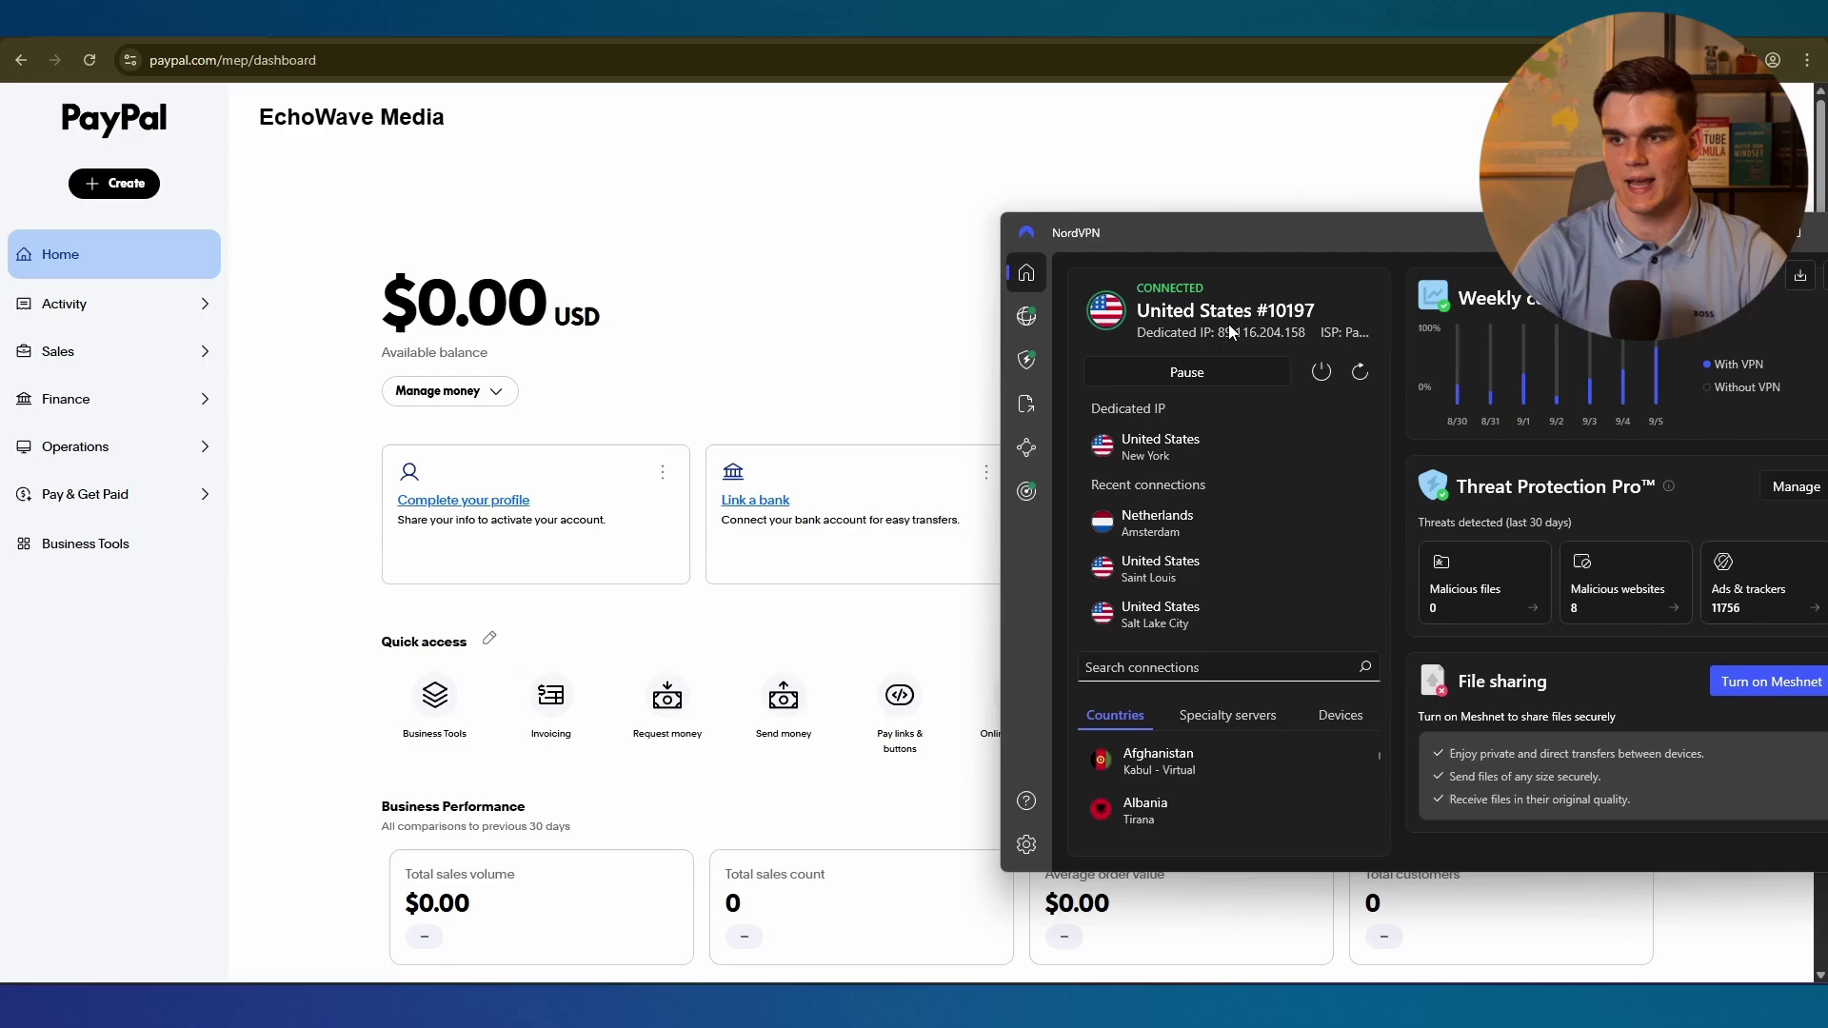
click(460, 318)
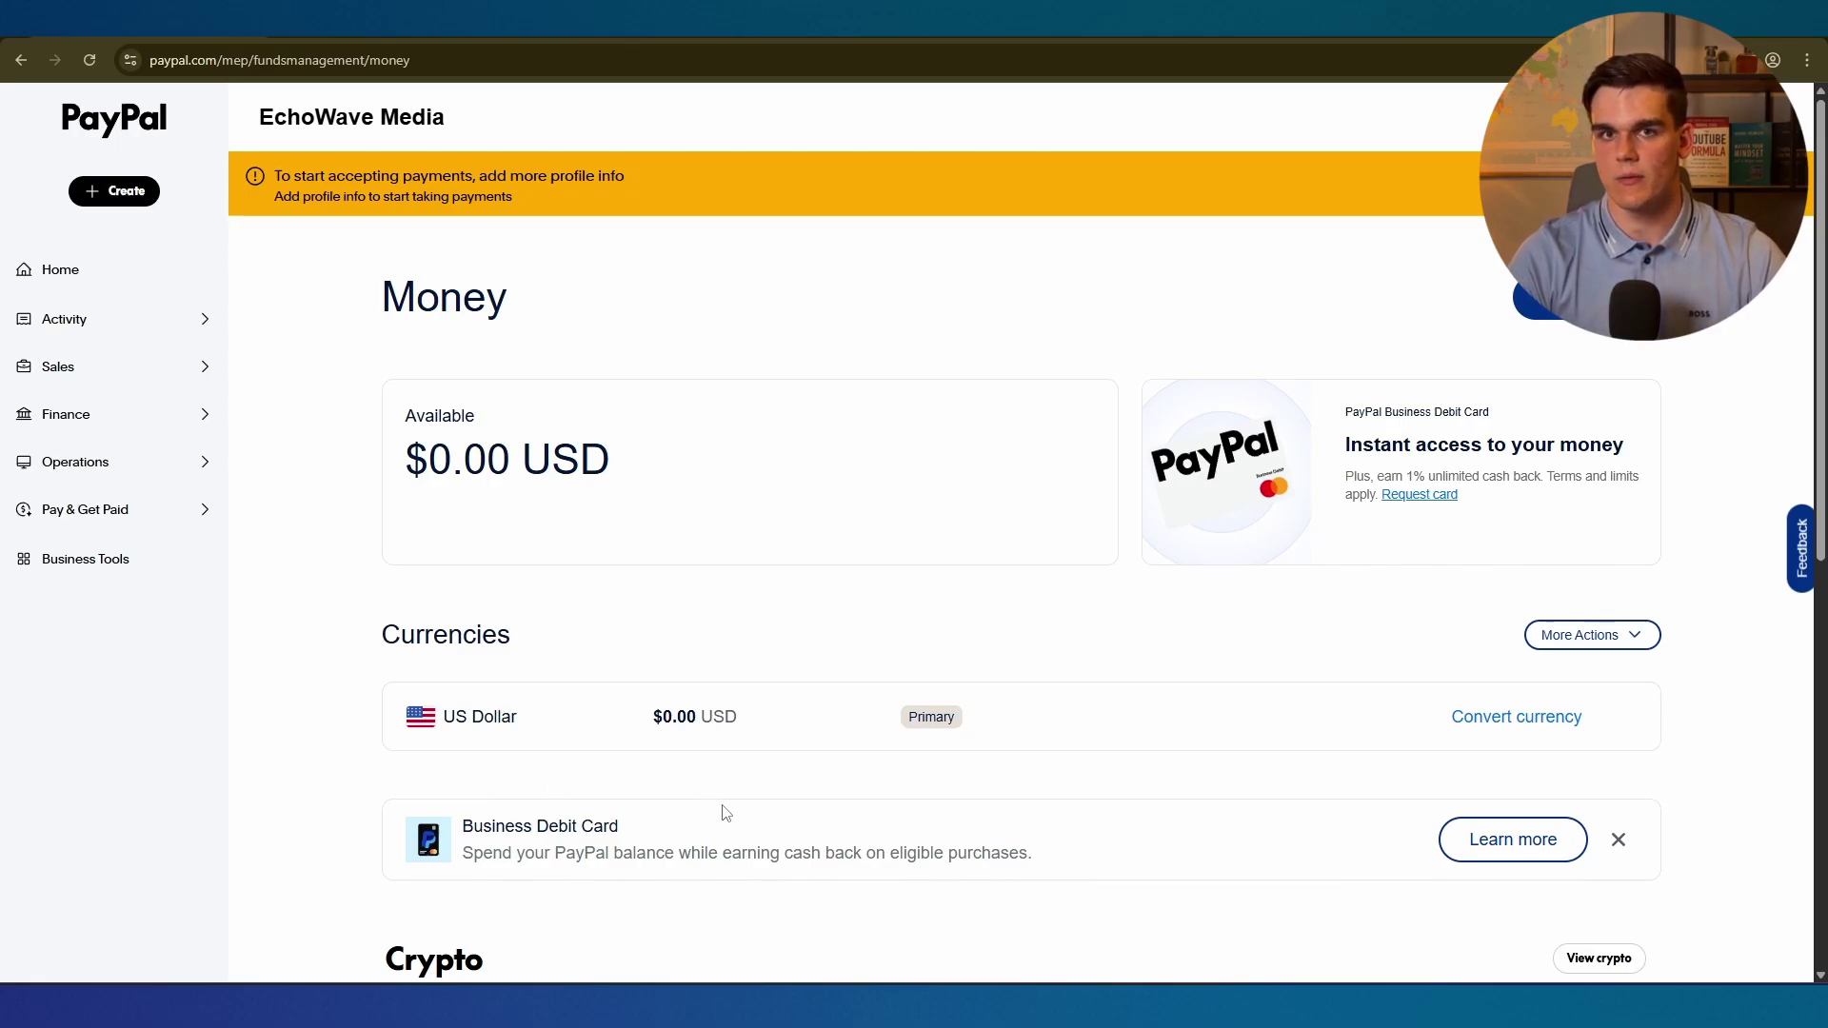
Open the Banks & Cards page under Finance, which shows no linked bank or card yet.
scroll(416, 343, down, 2)
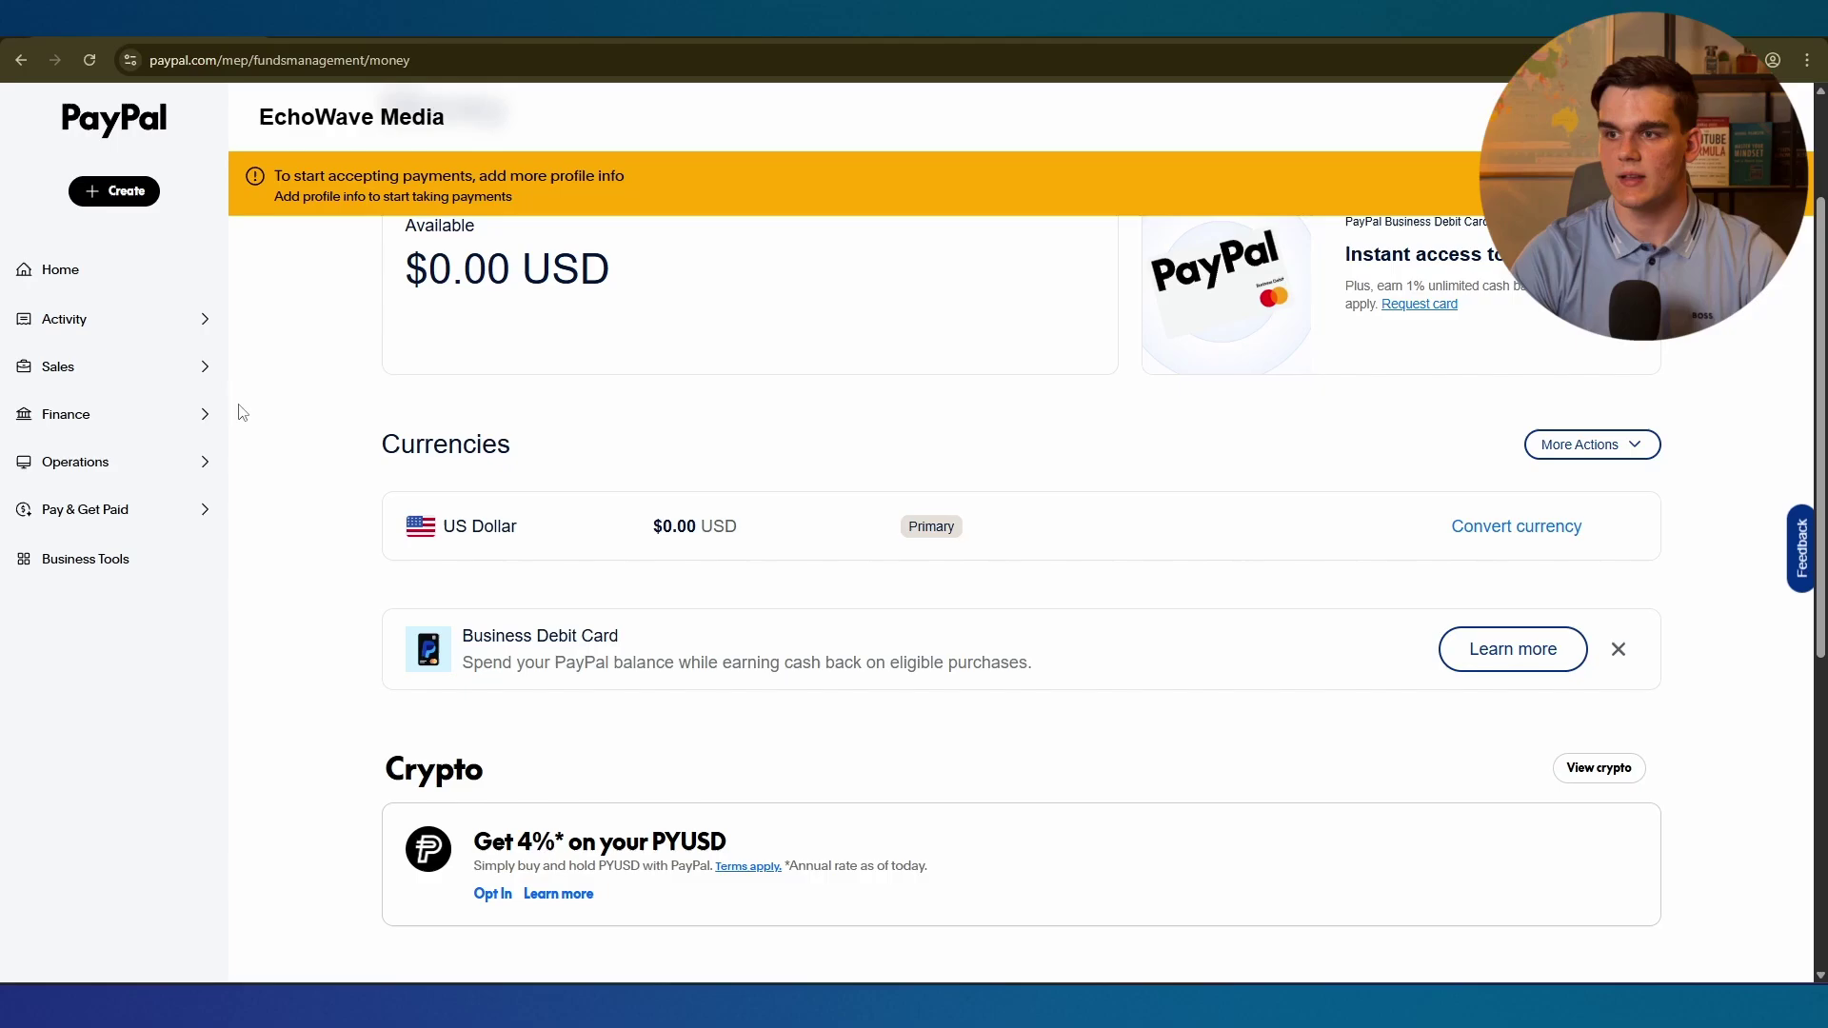
click(121, 425)
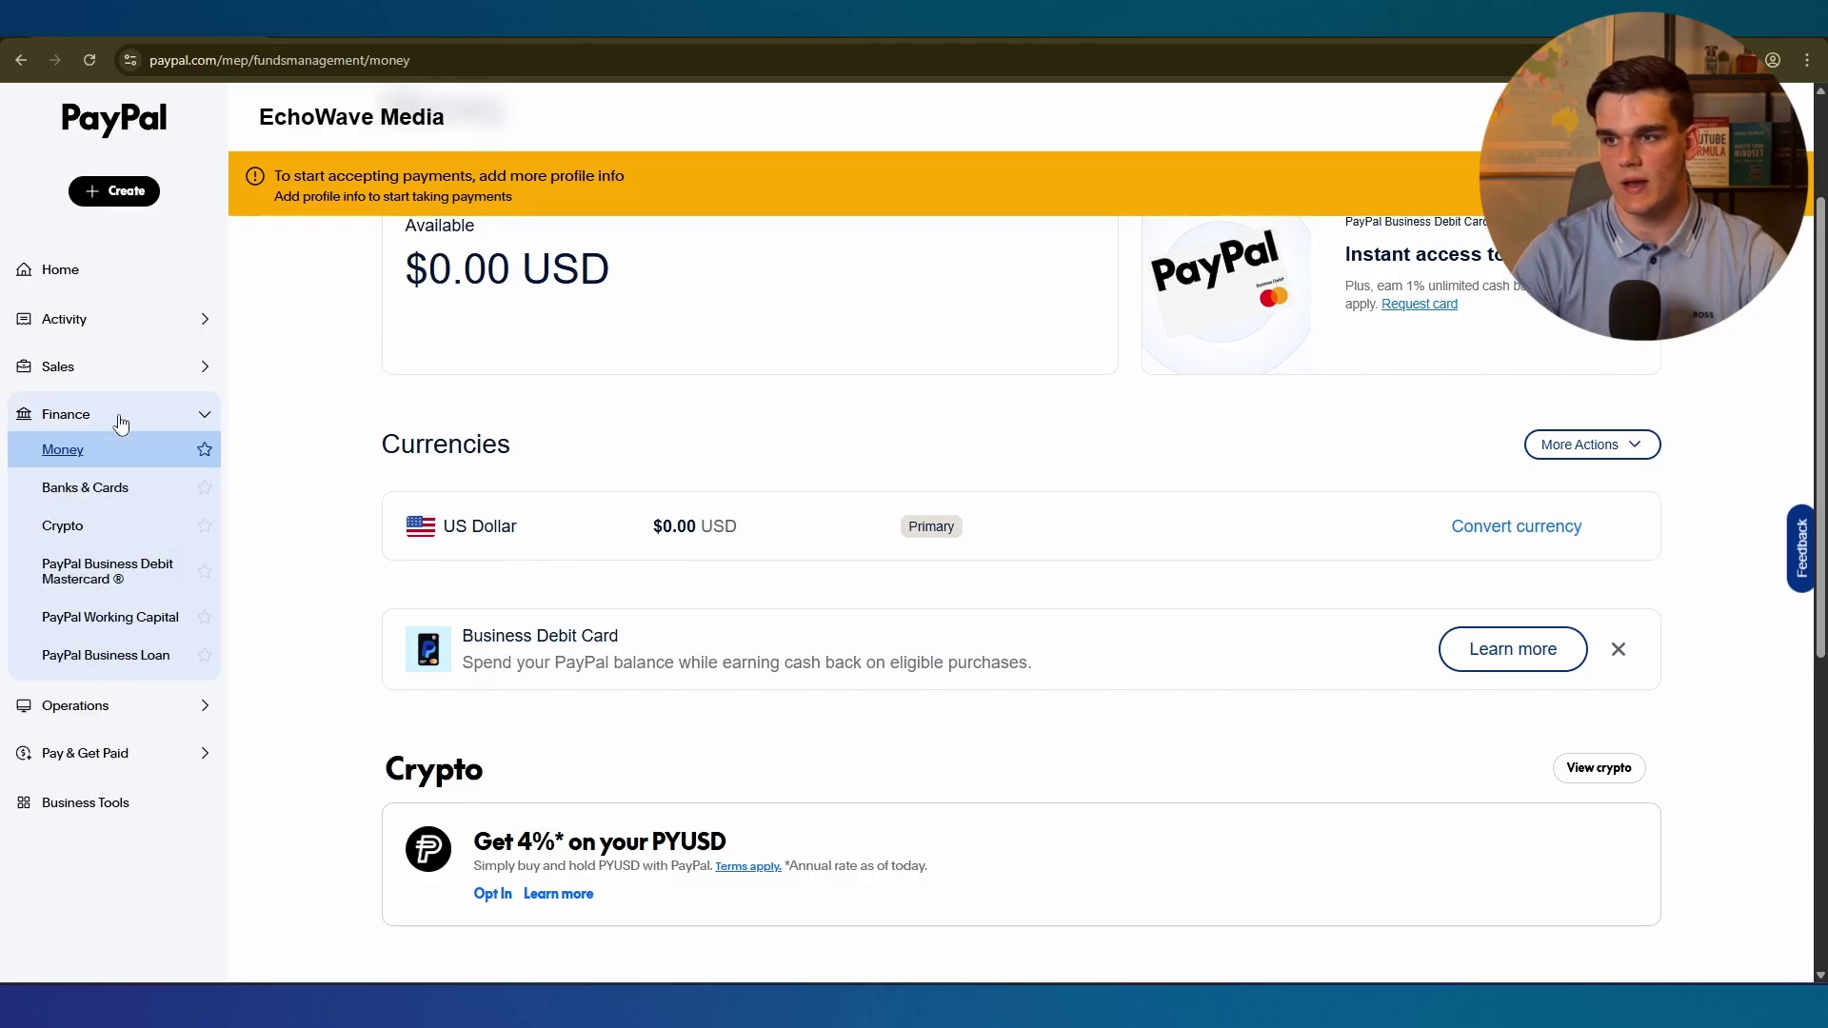
click(65, 497)
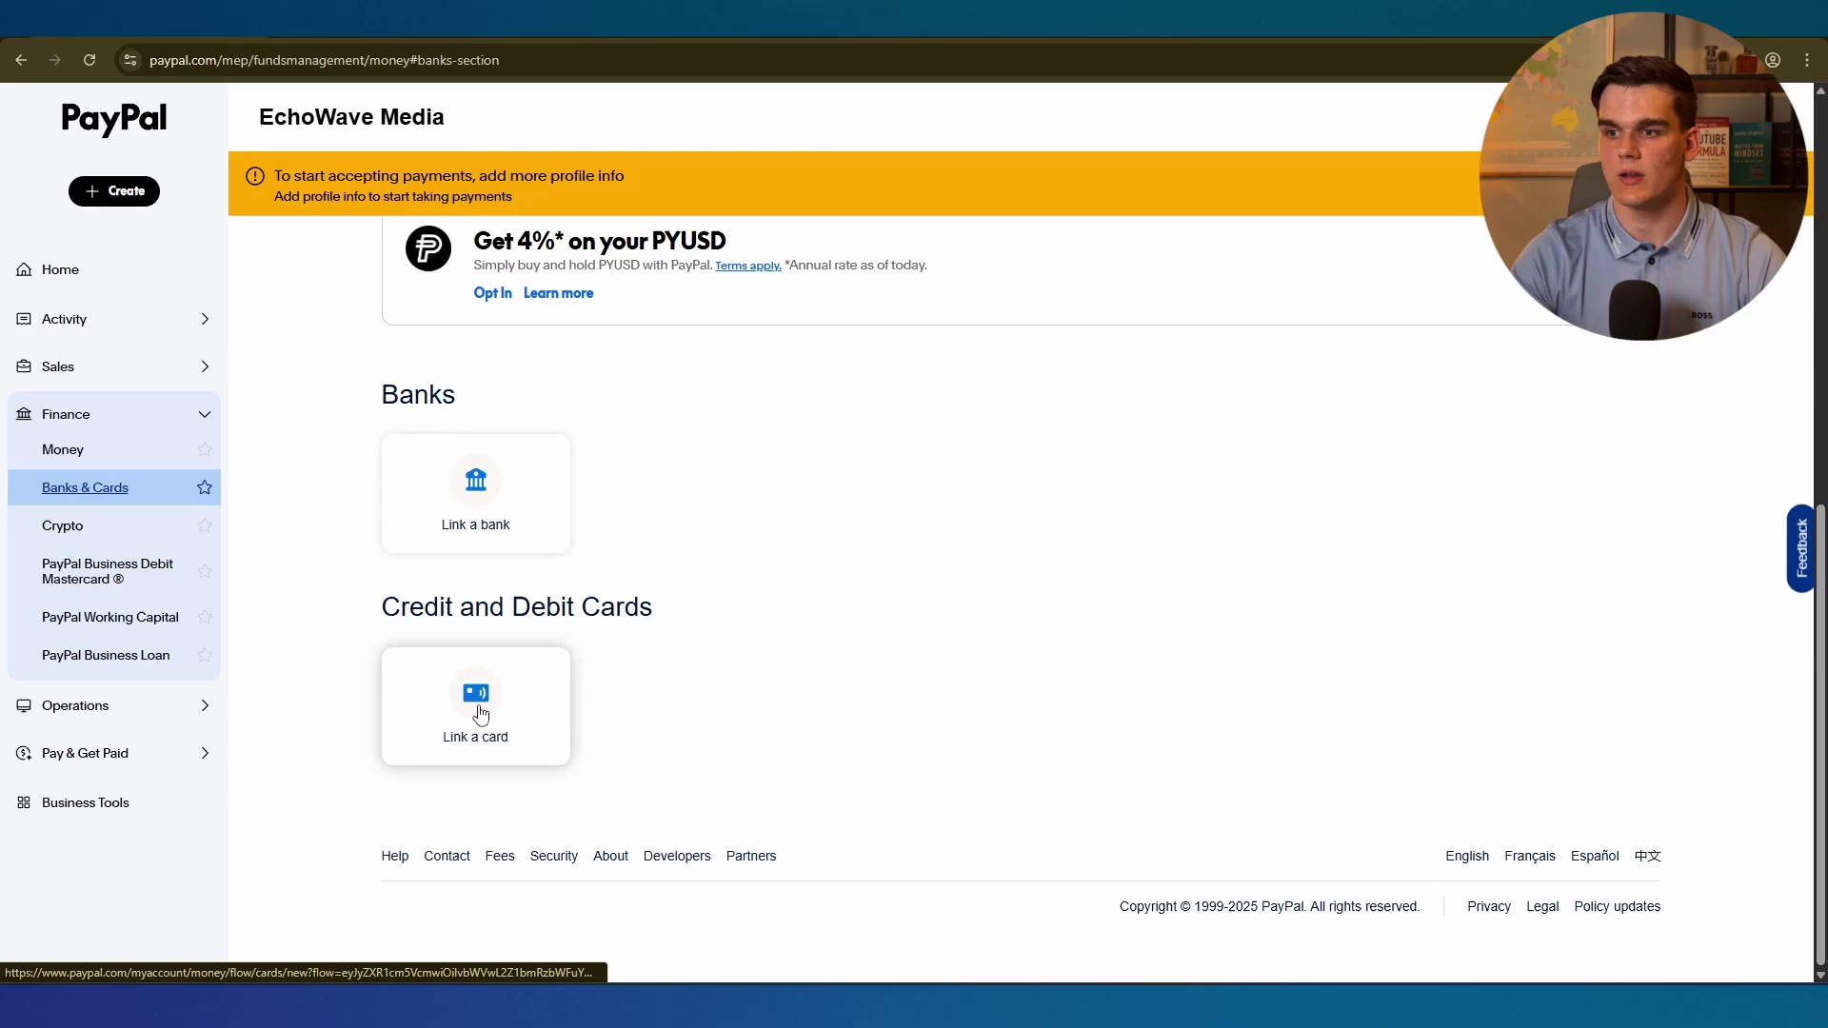
Open the Link a card form asking for card number, type, expiration date and security code.
click(482, 713)
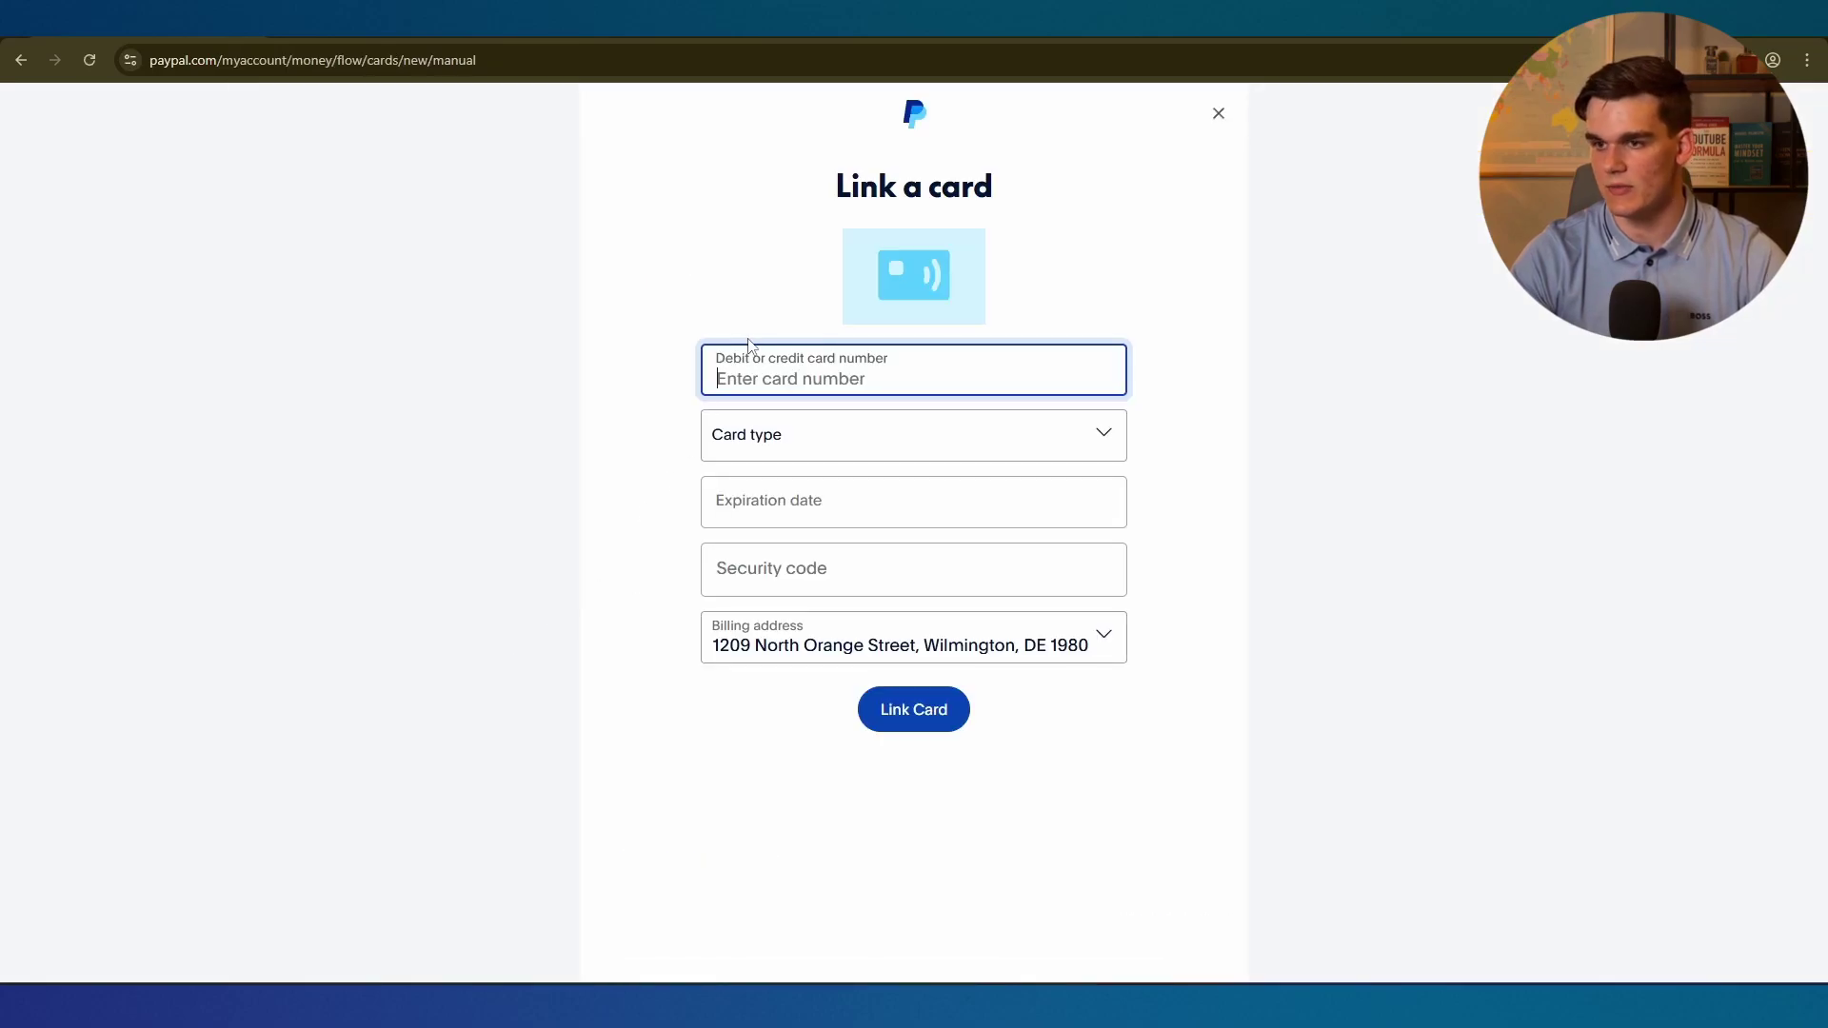